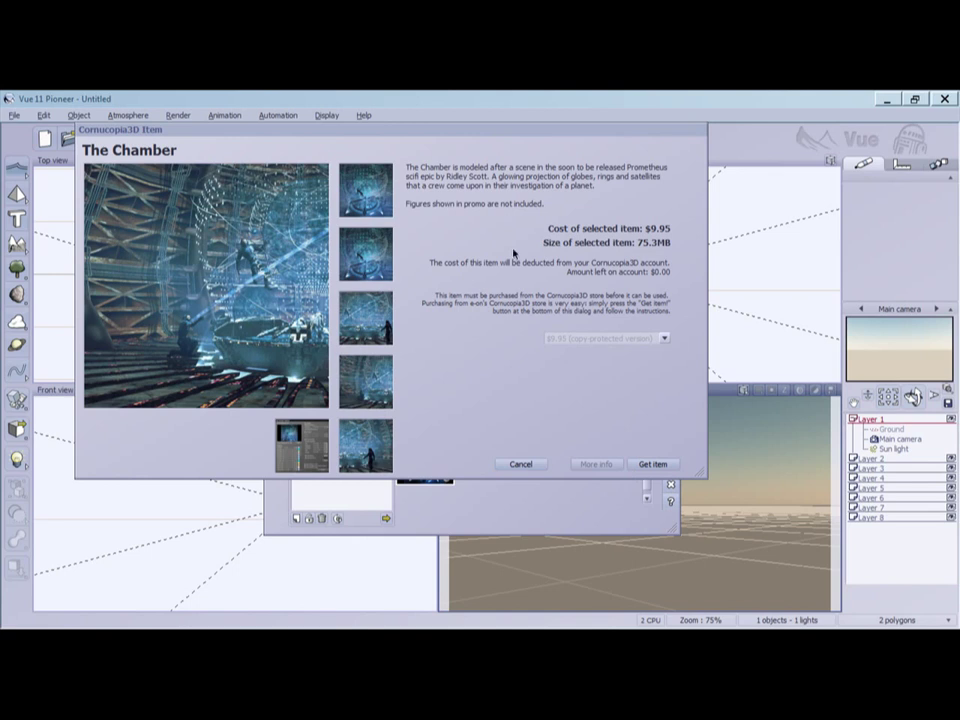
- Dismiss The Chamber item and open the p.vue scene from the Desktop with its stored preference settings
click(521, 465)
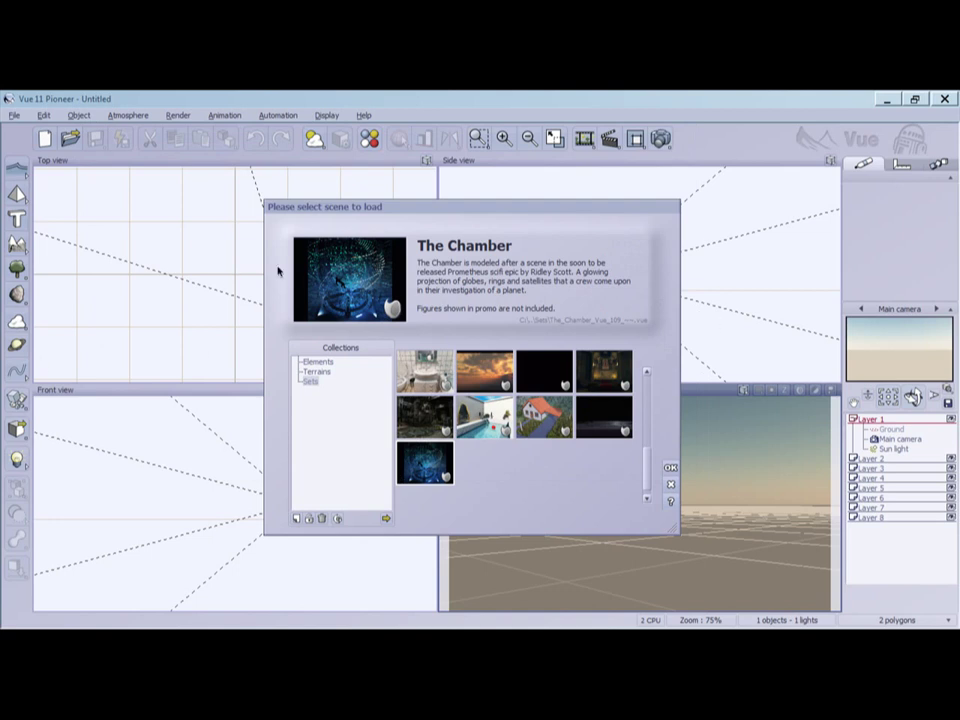
click(671, 485)
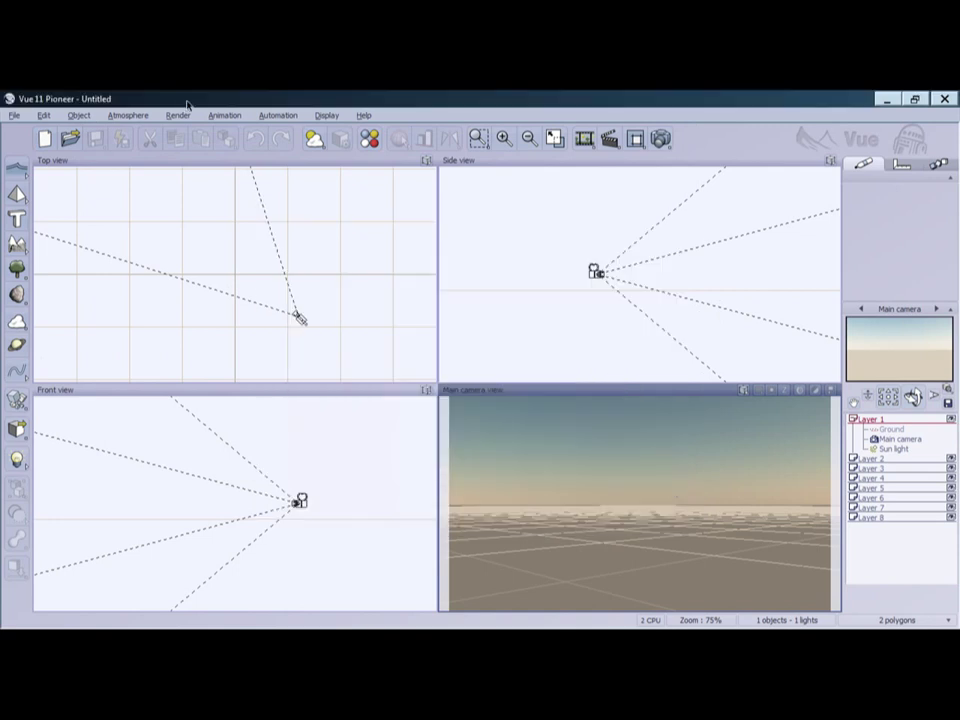
click(18, 115)
click(31, 148)
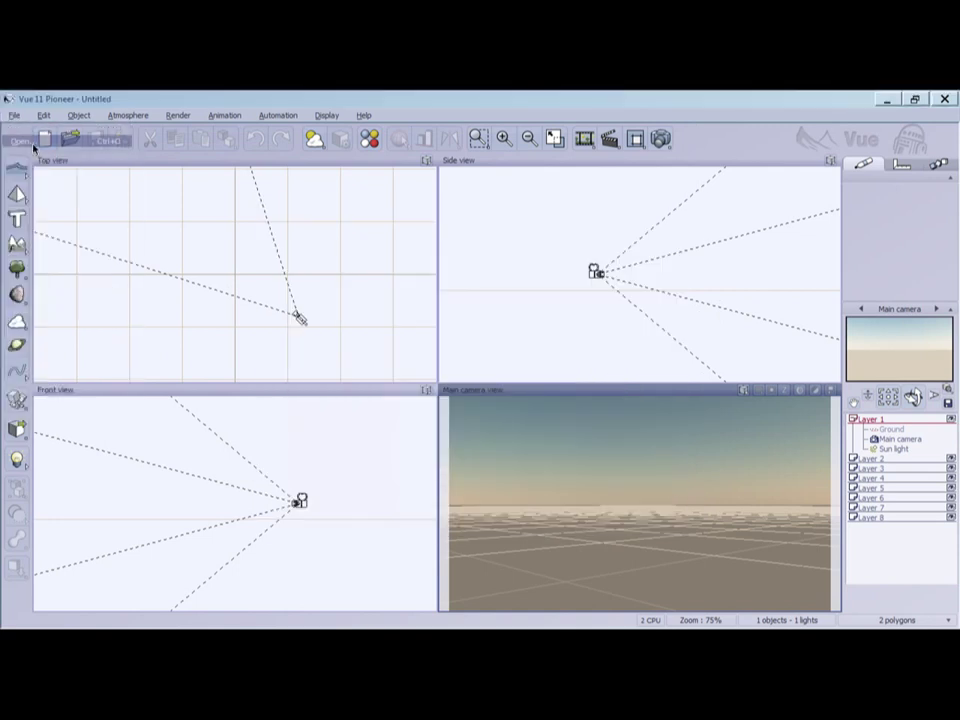
click(386, 518)
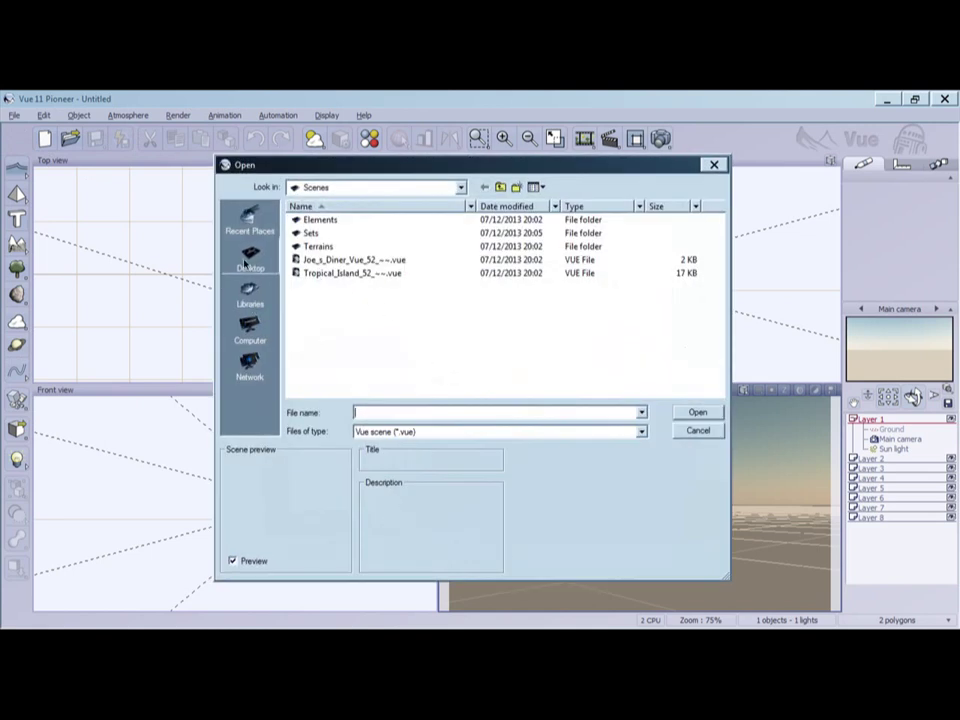
click(251, 258)
click(397, 345)
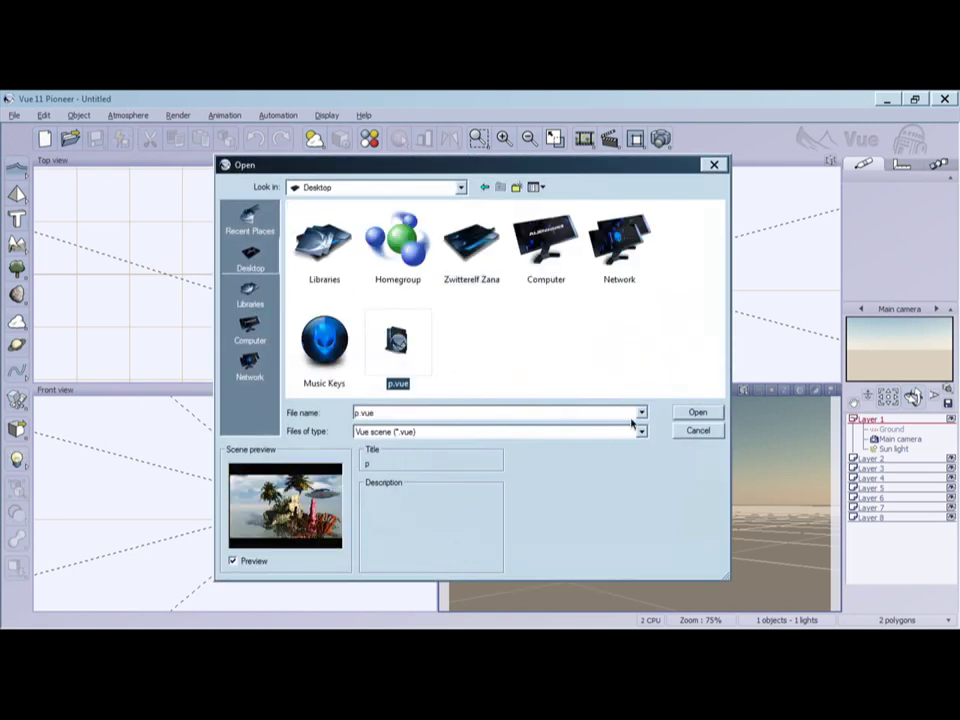
click(704, 413)
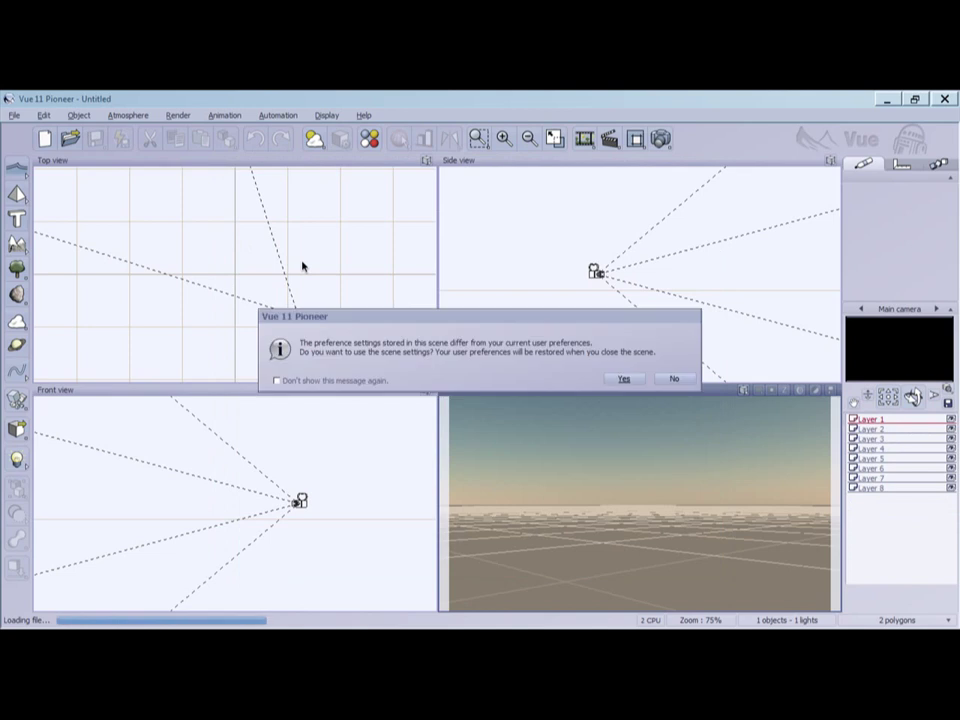
click(623, 379)
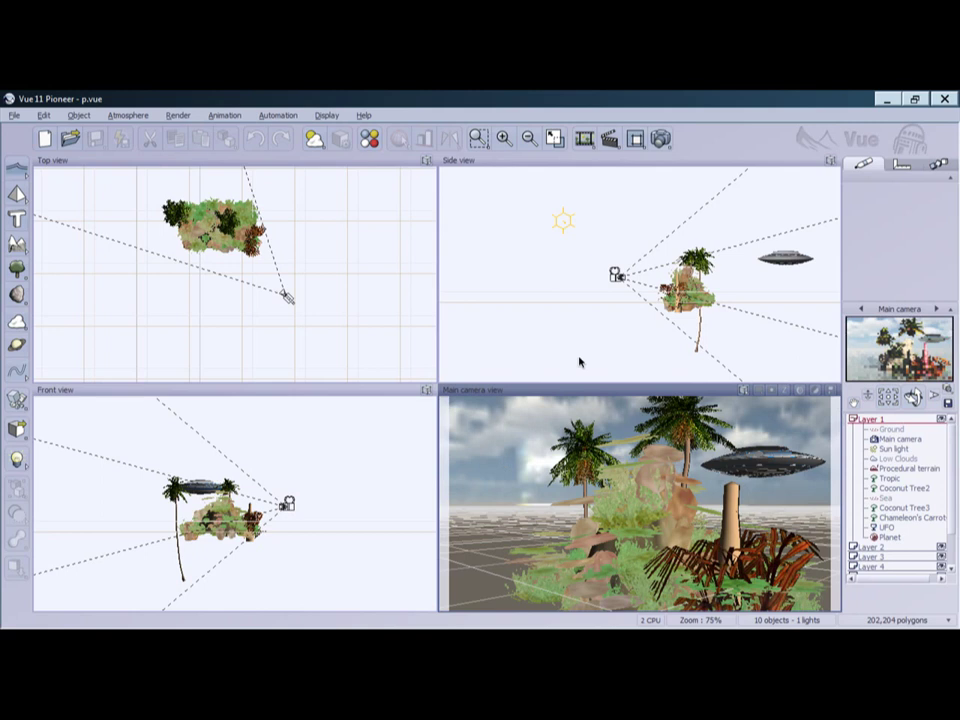
click(14, 115)
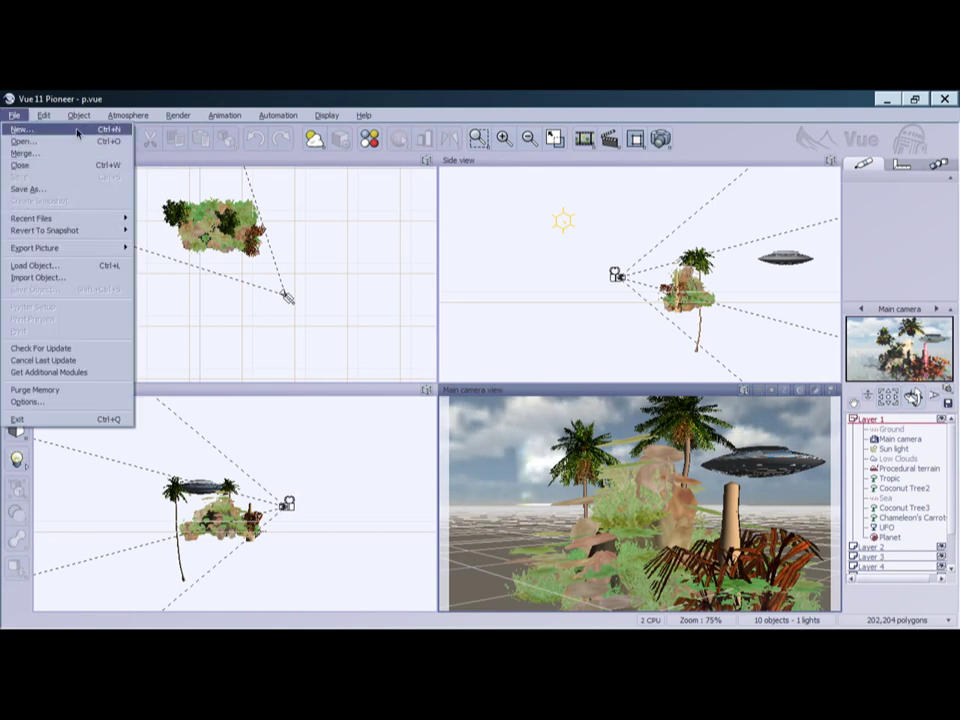
mouse_move(97, 120)
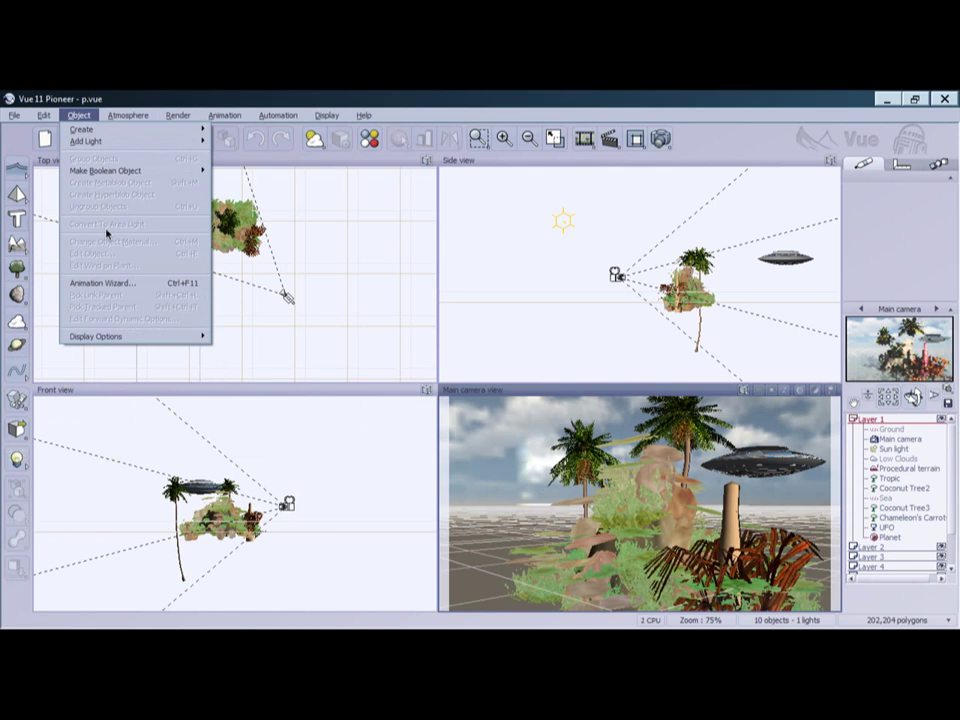
mouse_move(16, 117)
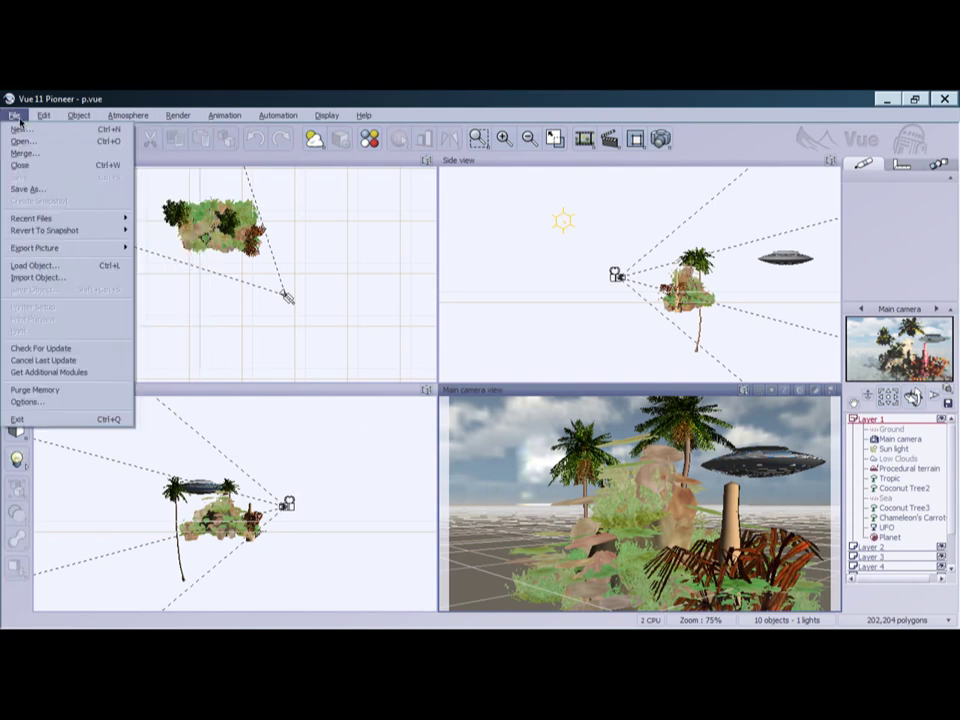
click(40, 277)
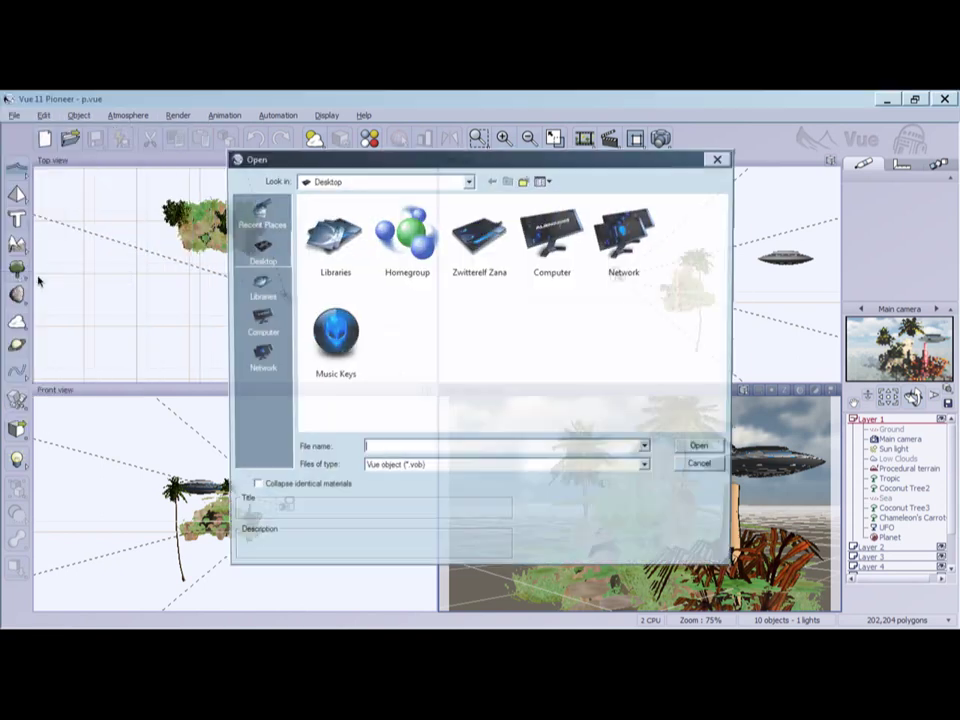
click(702, 467)
click(15, 115)
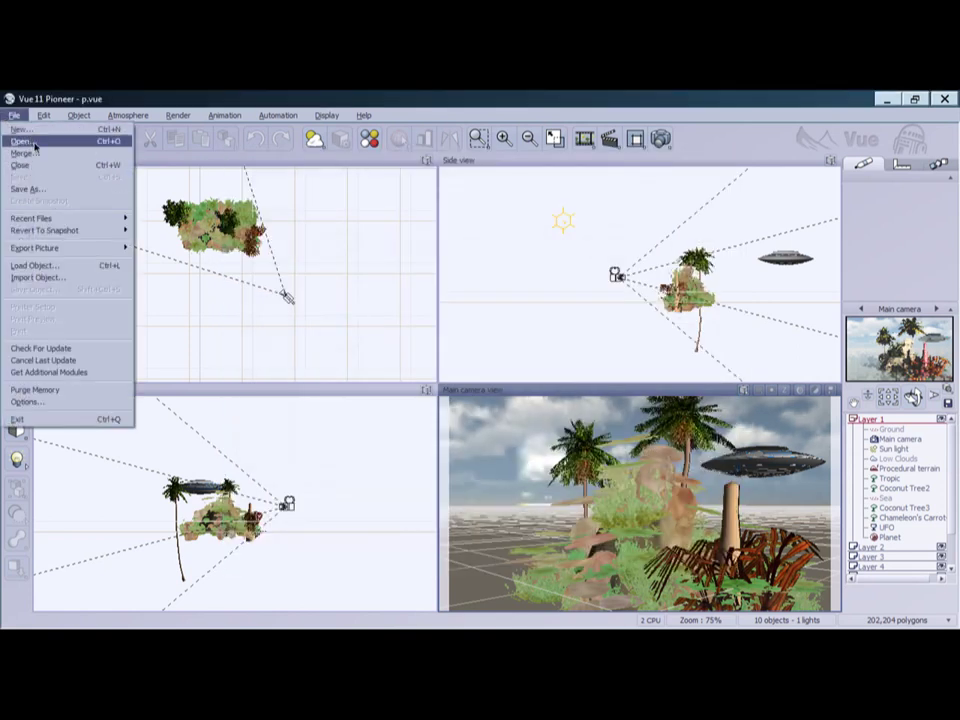
click(33, 144)
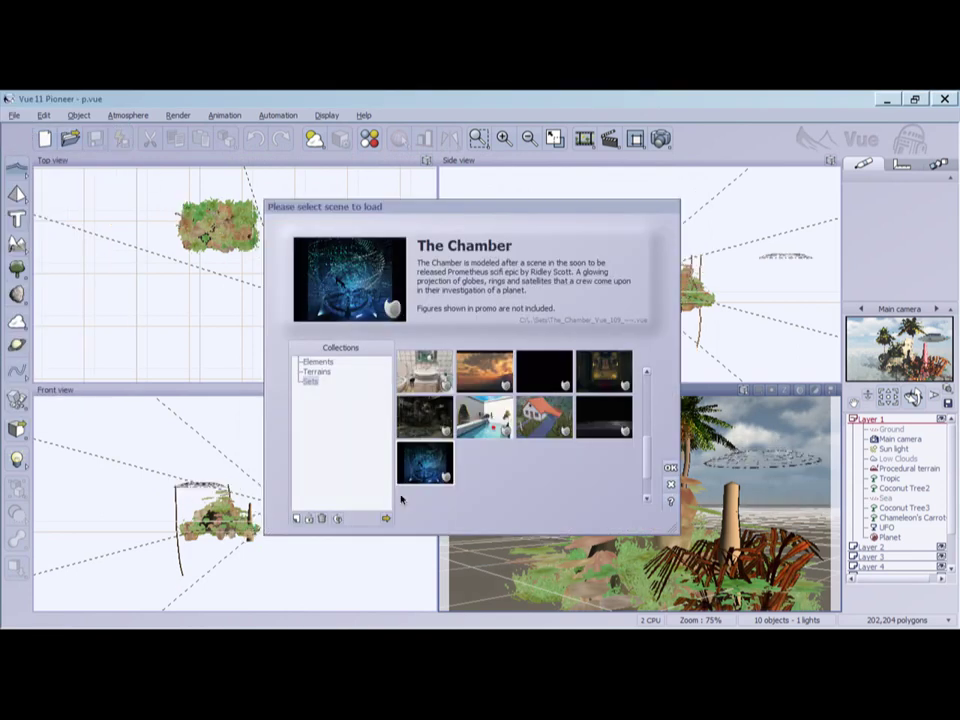
click(670, 486)
- Start an object import and look through the folders on the Elfs (D:) drive for a Vue object
click(15, 116)
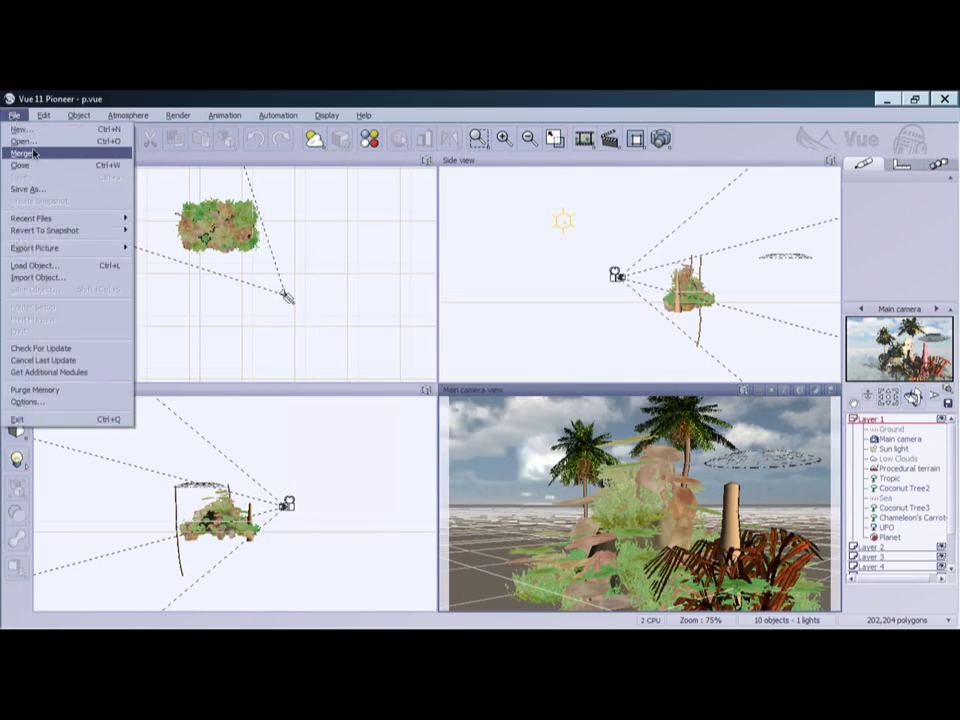
click(53, 279)
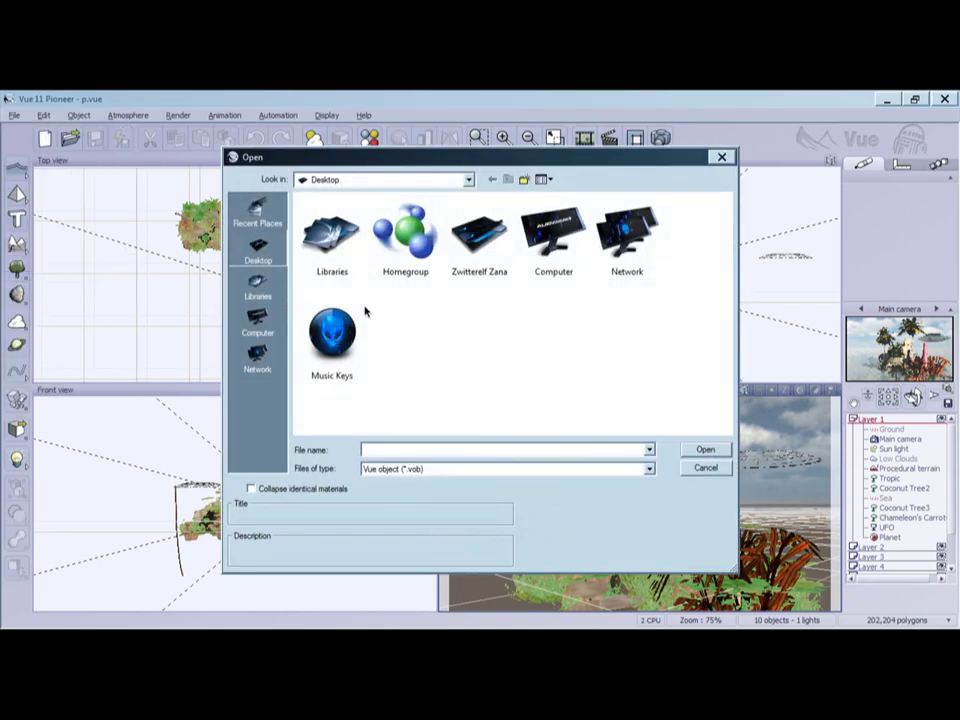
click(262, 320)
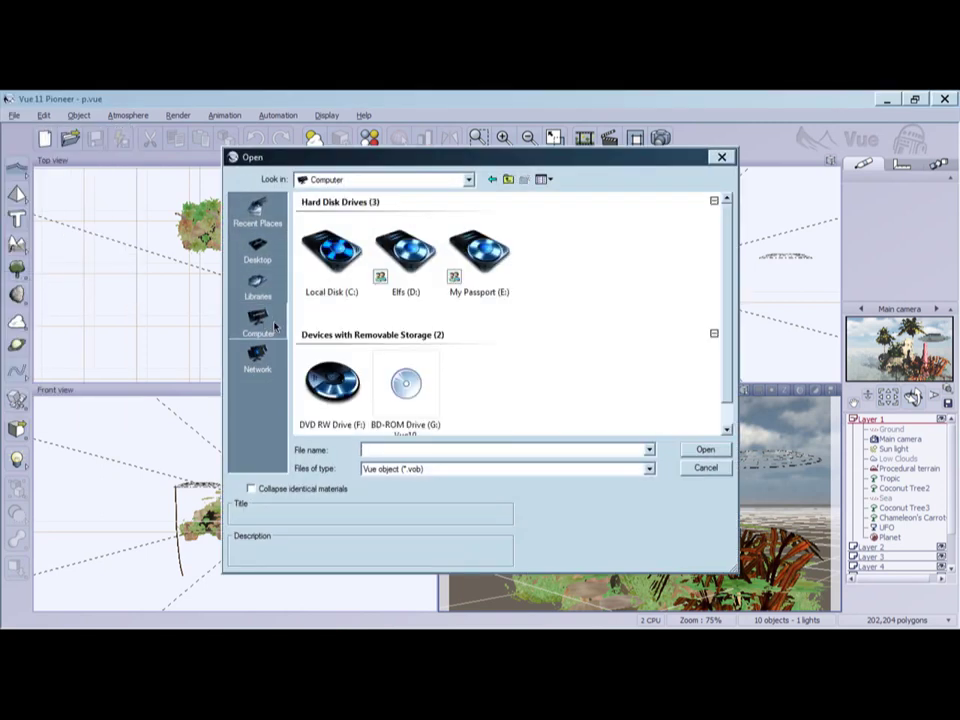
double_click(405, 250)
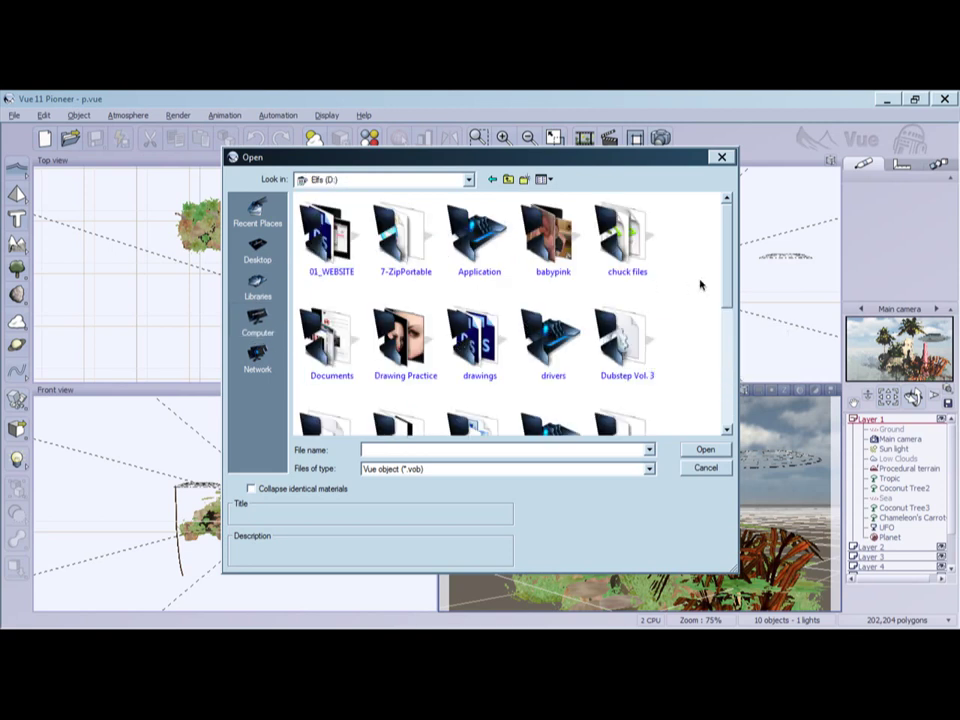
scroll(729, 249, down, 2)
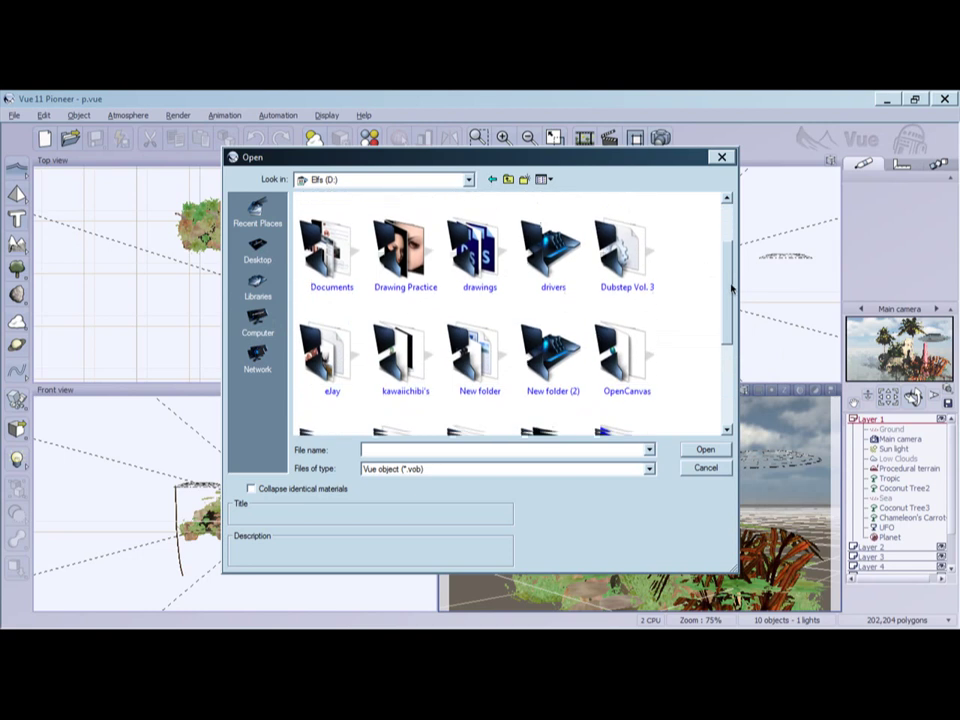
scroll(517, 347, up, 2)
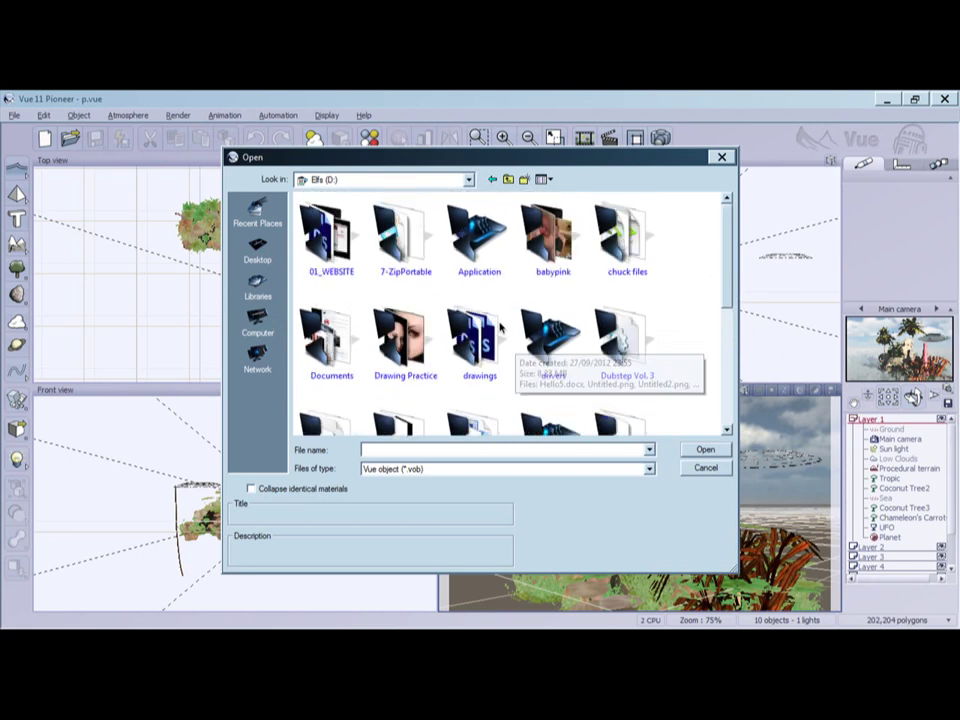
- Browse drive C: through Program Files, Curious Labs and 0_Outside Poser Geometries to the Sci-FiandAbstract folder for Vue objects
click(257, 326)
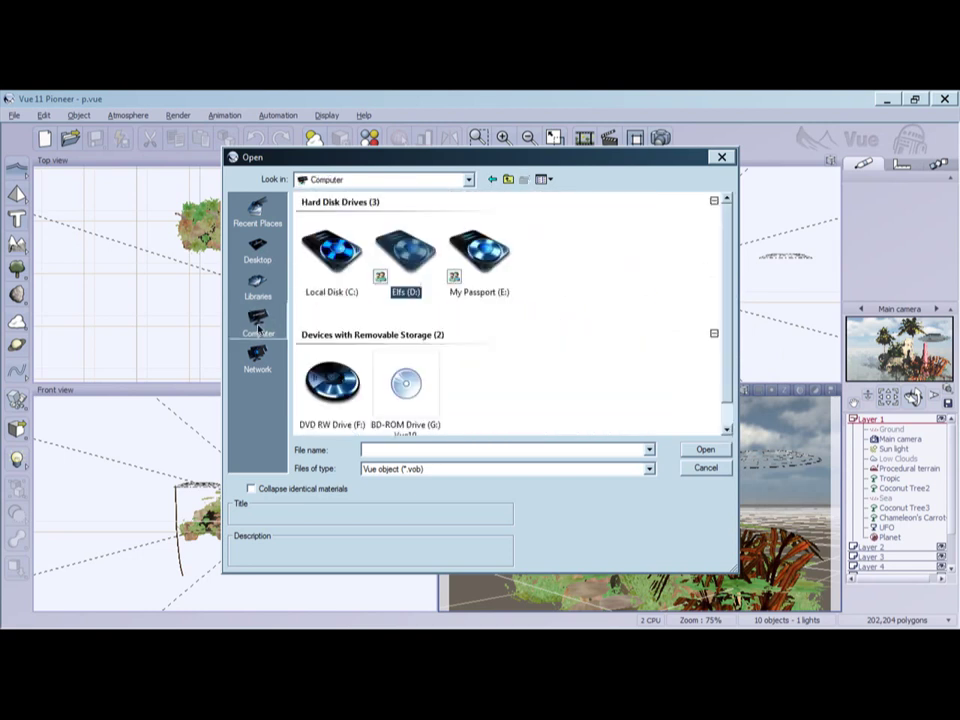
double_click(331, 250)
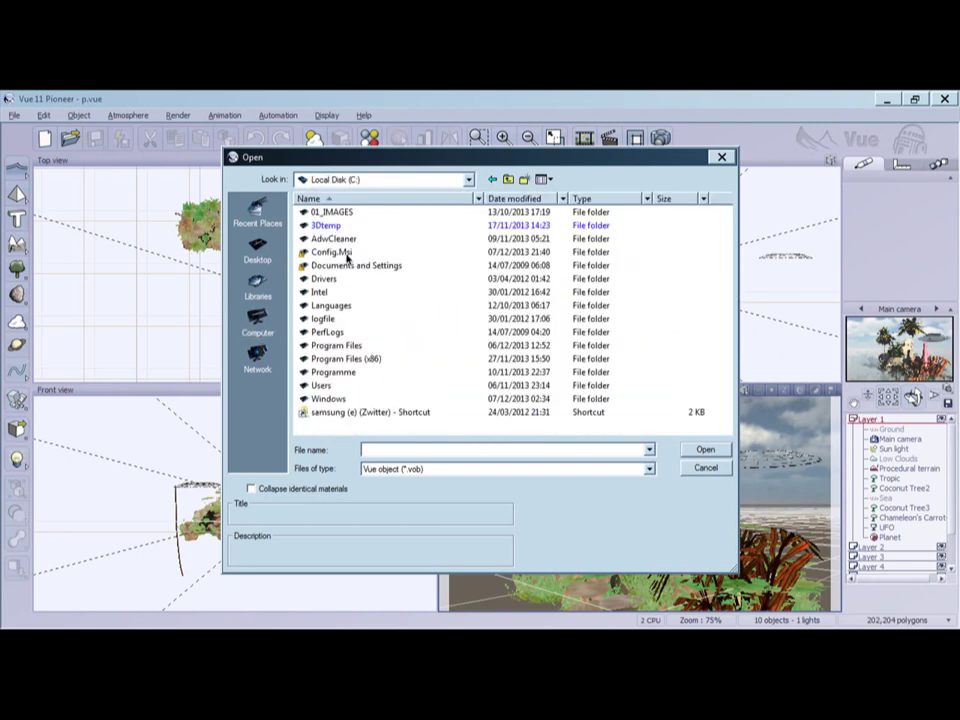
double_click(345, 344)
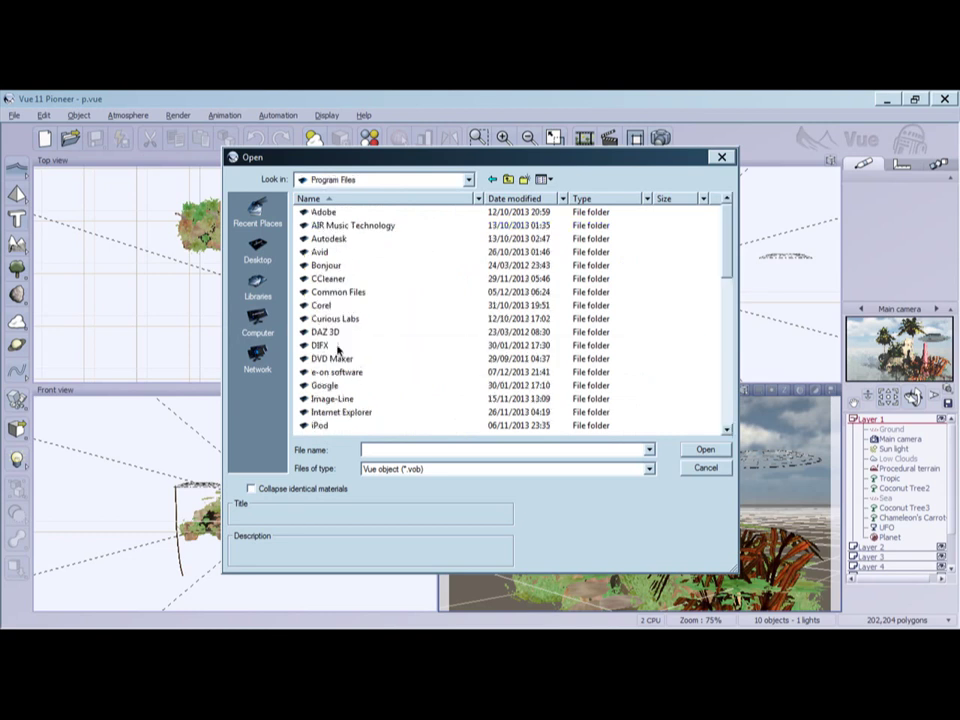
double_click(335, 318)
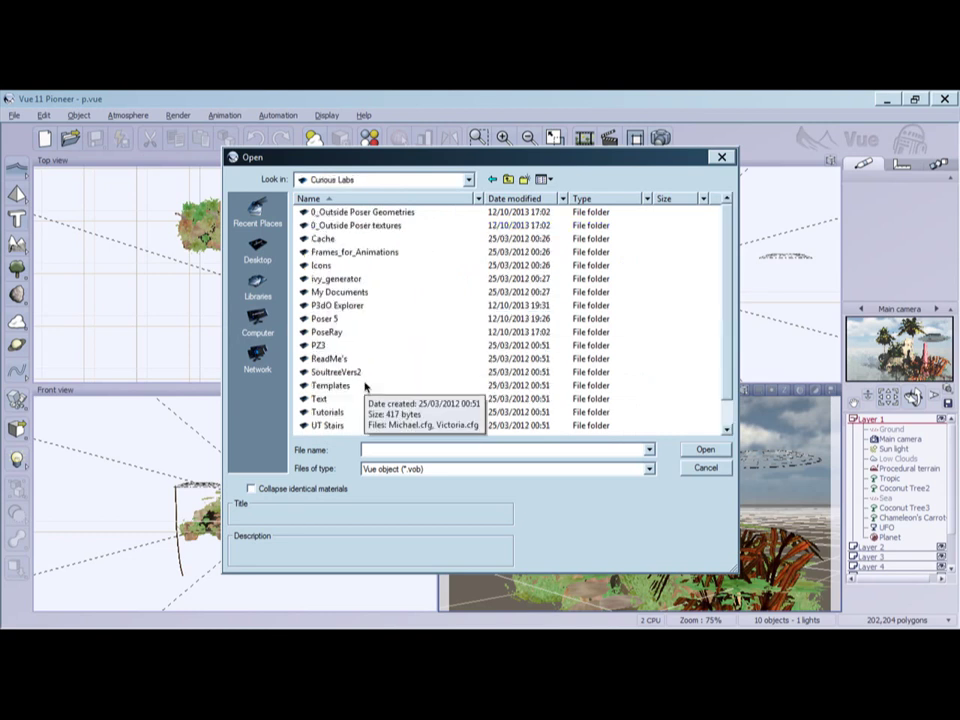
double_click(355, 213)
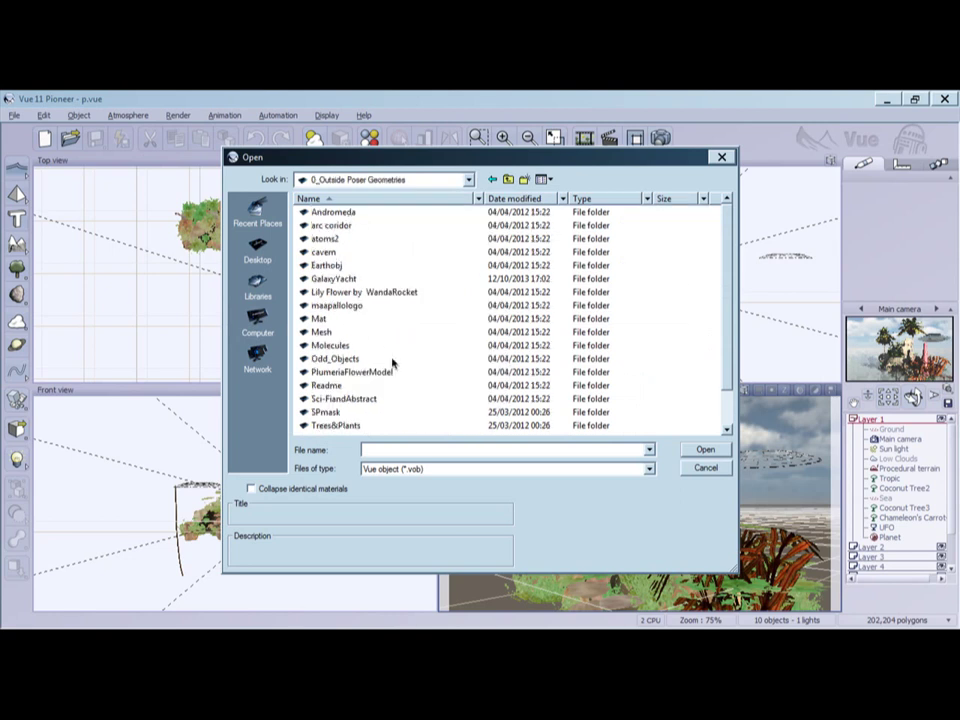
double_click(344, 398)
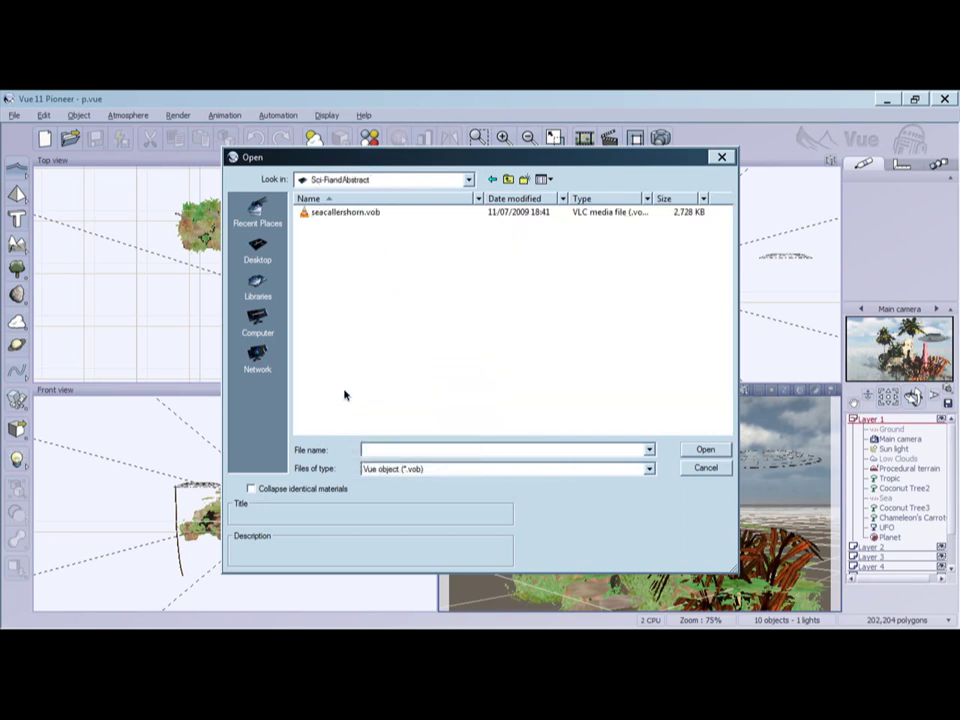
- Return to 0_Outside Poser Geometries and check the maapallologo folder for importable objects
click(510, 180)
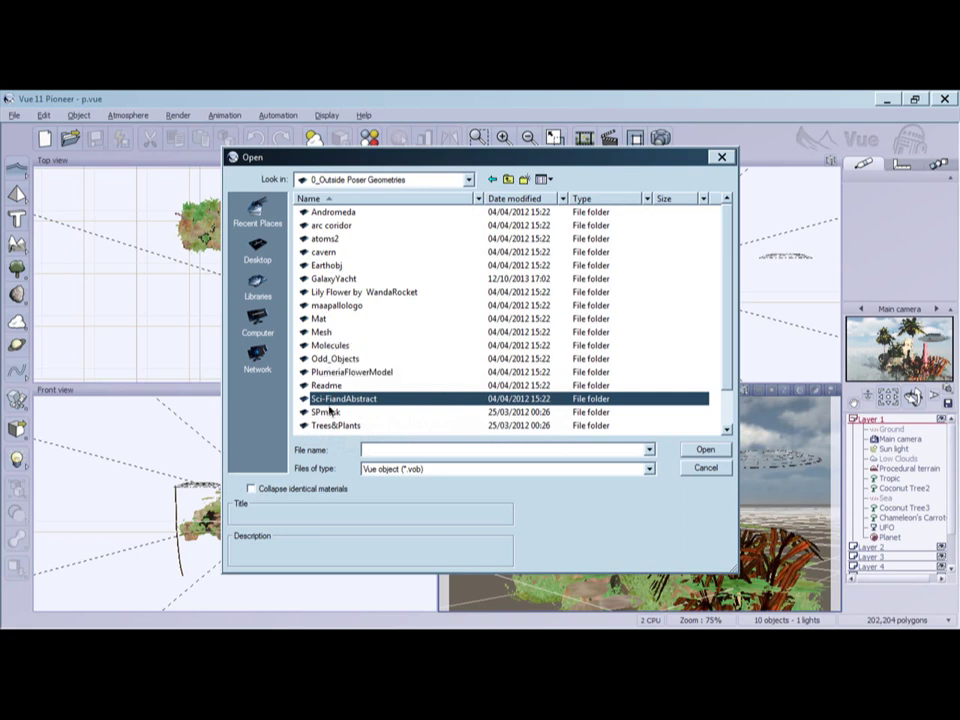
scroll(390, 350, down, 1)
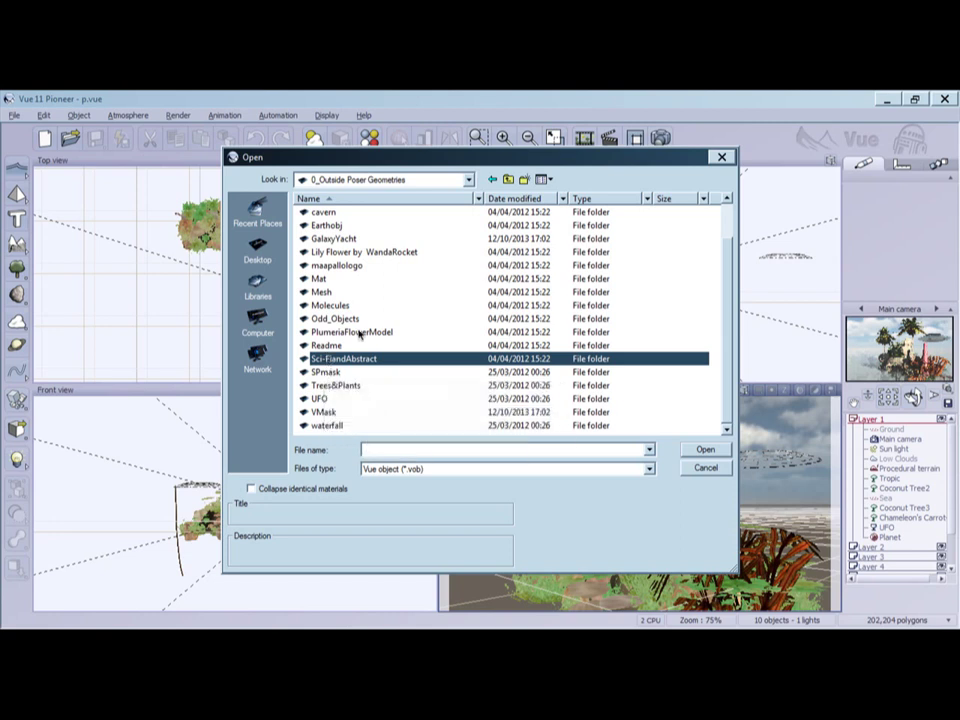
click(346, 268)
double_click(346, 268)
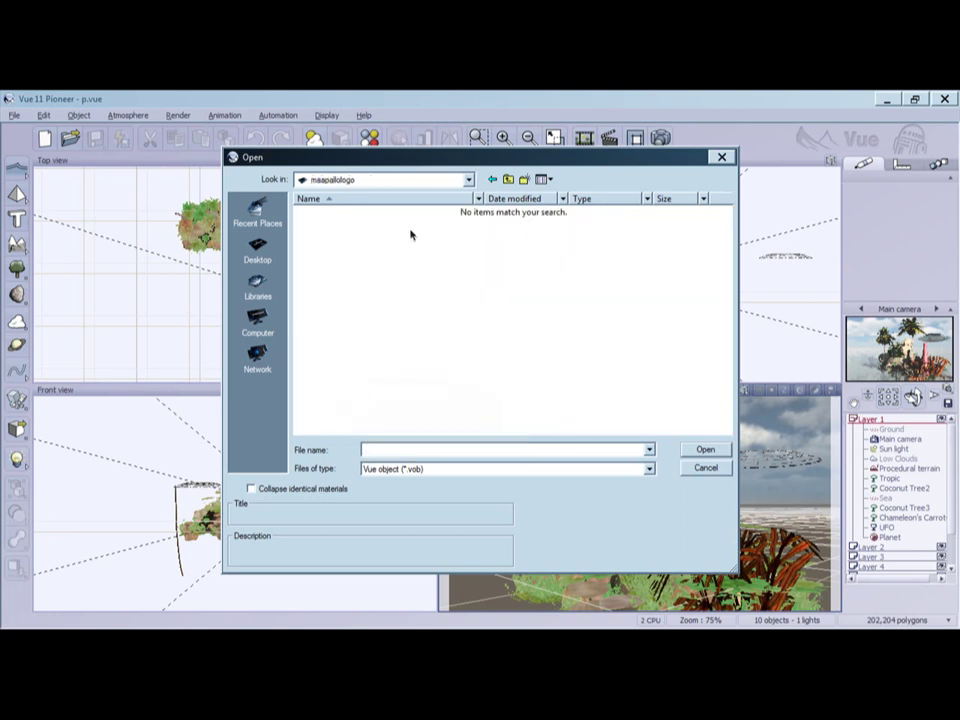
click(508, 180)
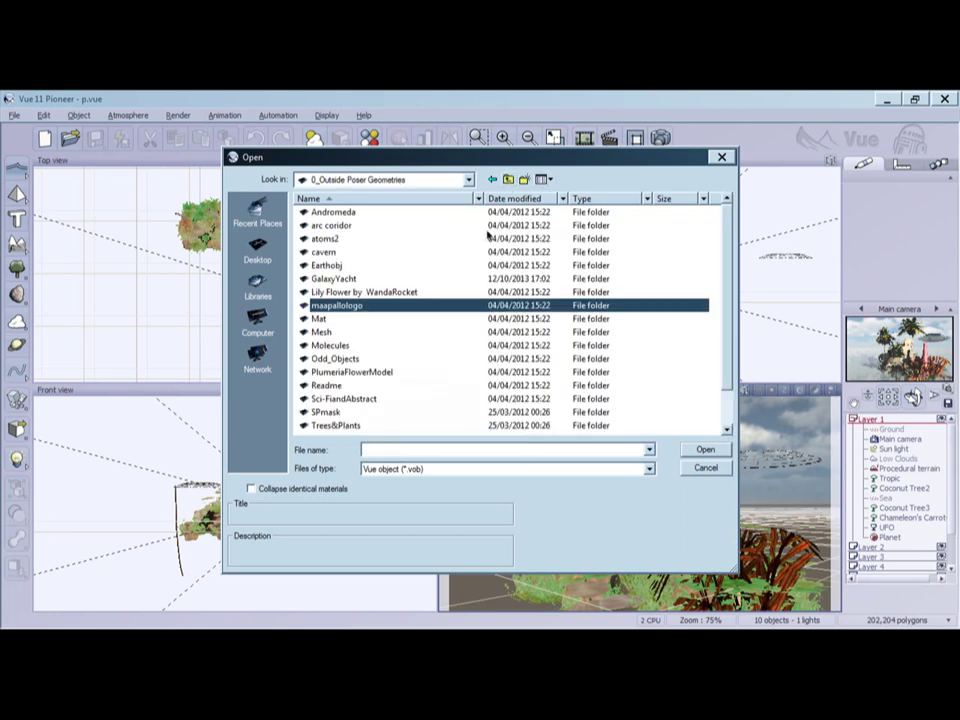
click(365, 293)
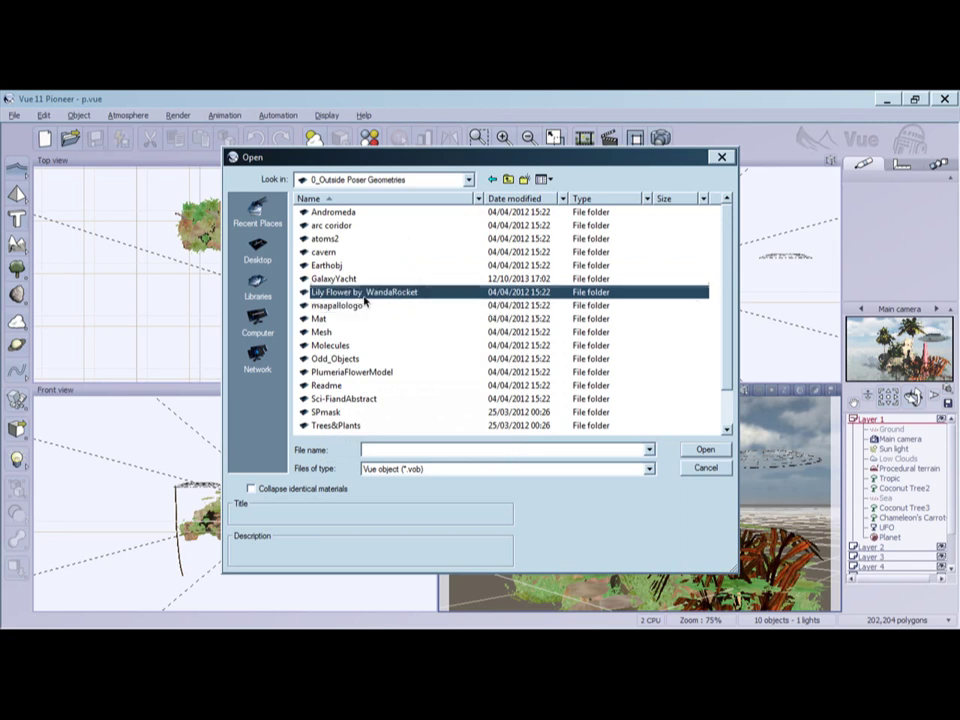
- List all file types in the object import, select the Mesh folder and cancel the import
click(650, 470)
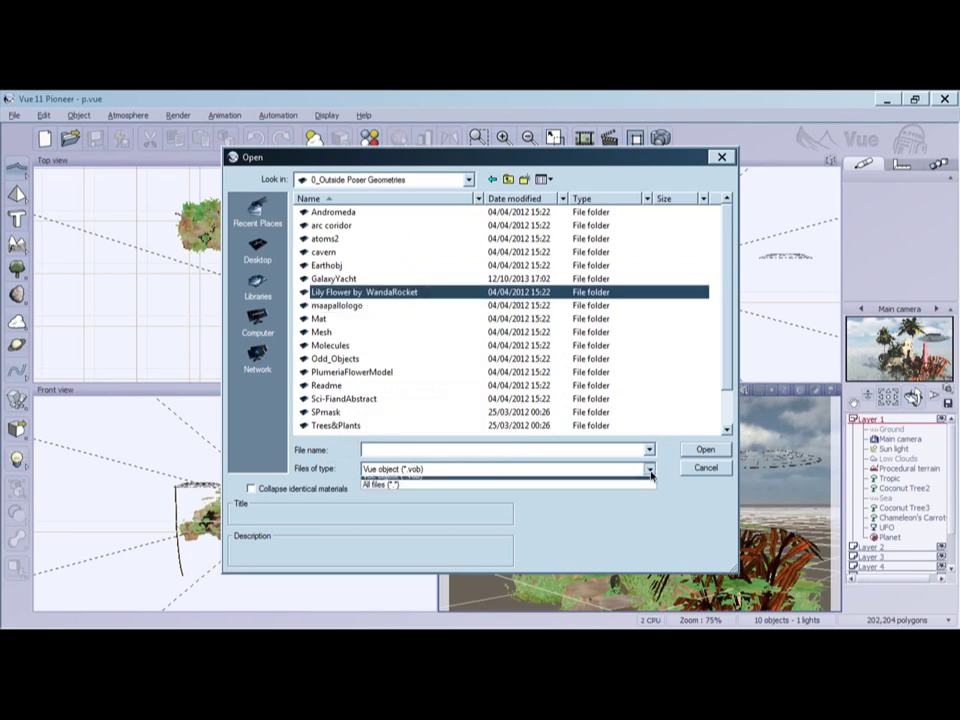
click(537, 495)
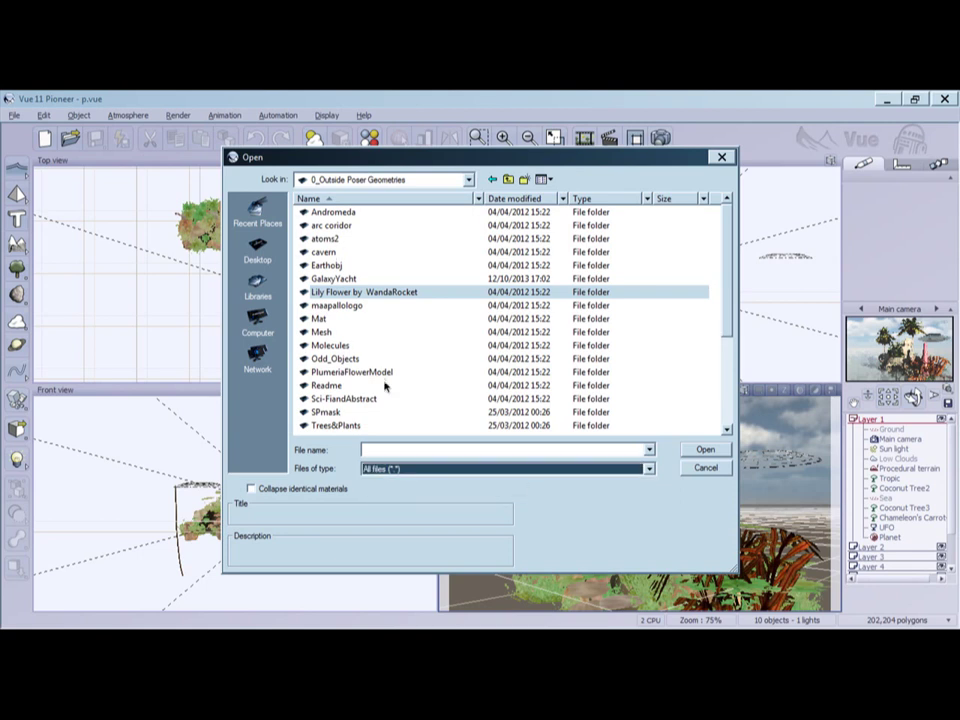
click(321, 332)
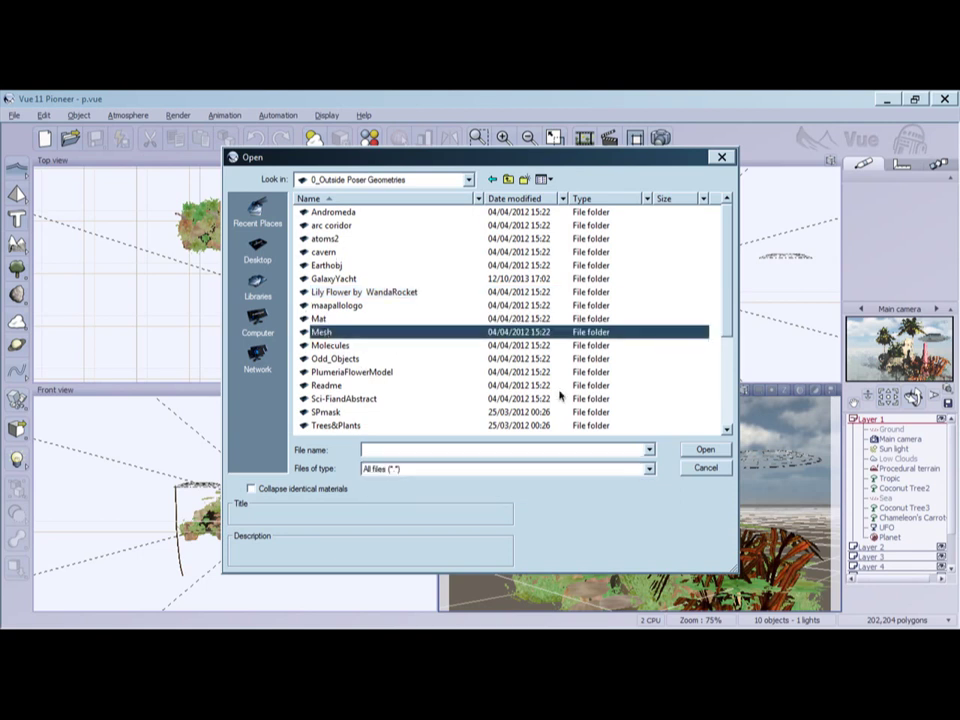
click(710, 469)
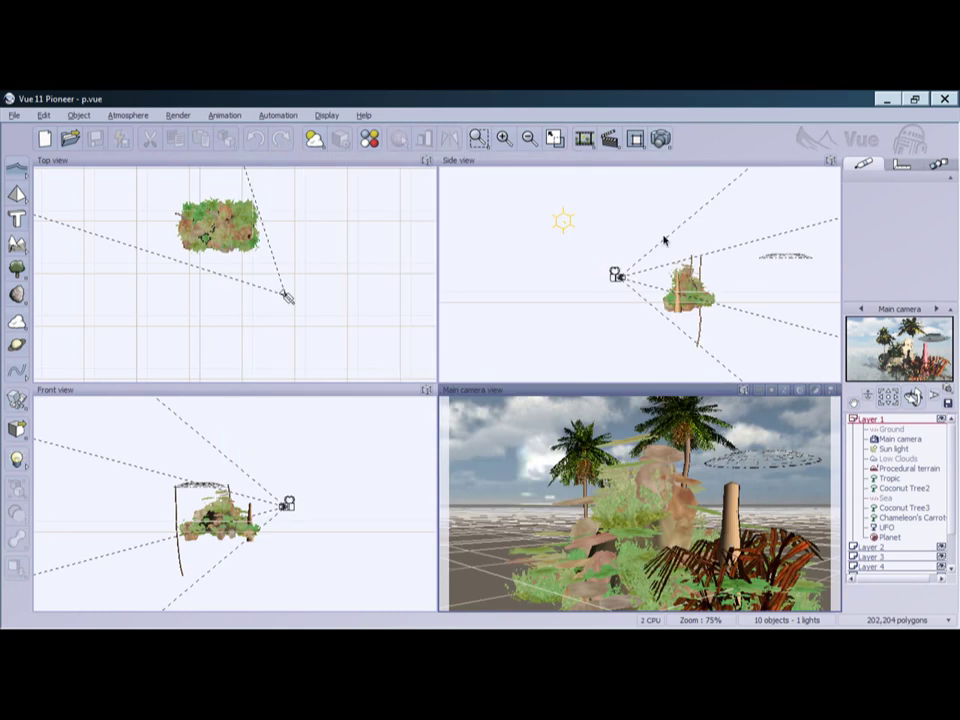
- Switch from Vue 11 Pioneer to Vue 10 xStream and start it without enabling compatibility mode
click(888, 100)
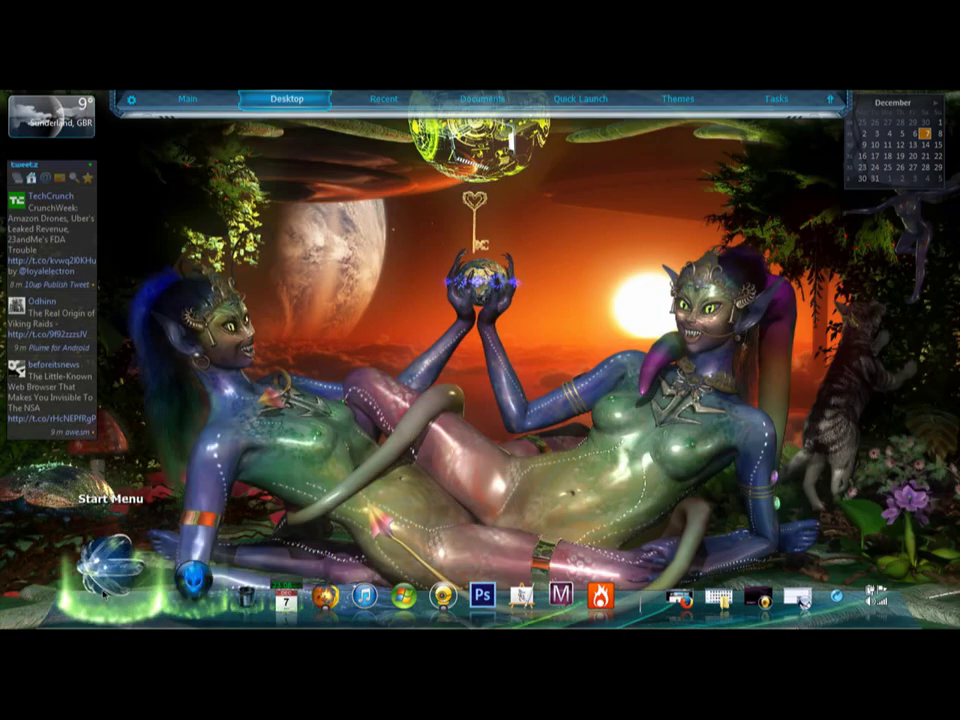
click(112, 566)
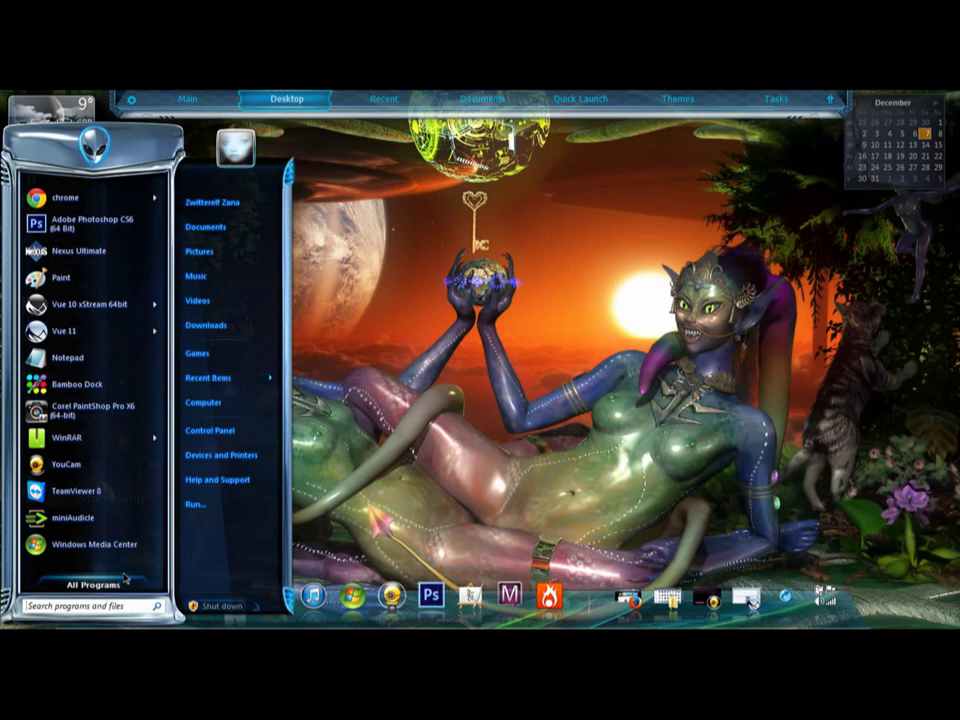
click(85, 303)
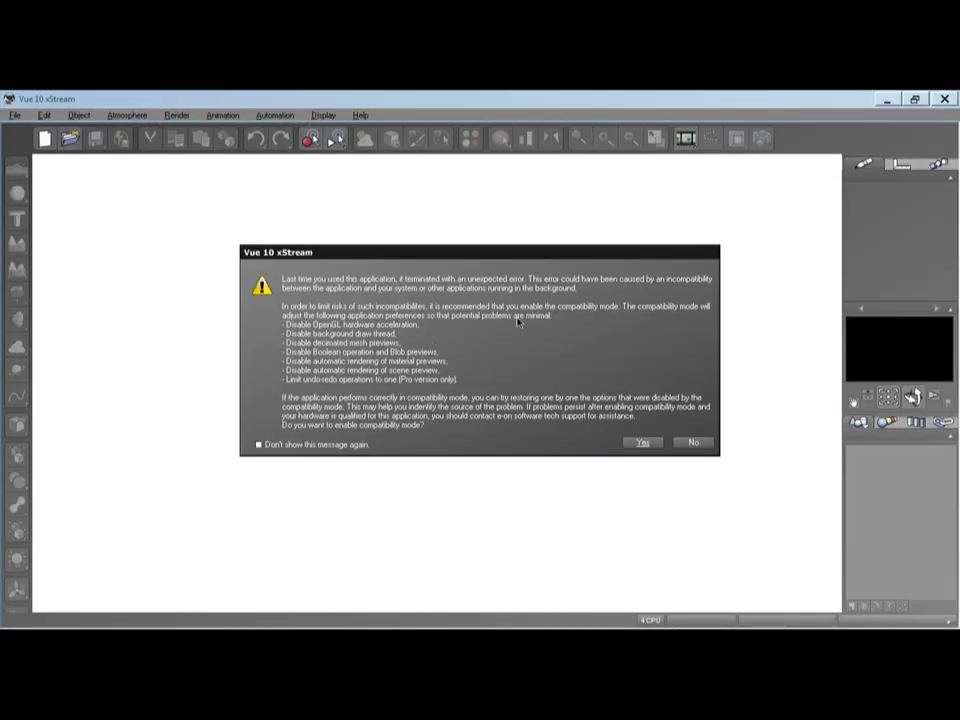
click(696, 443)
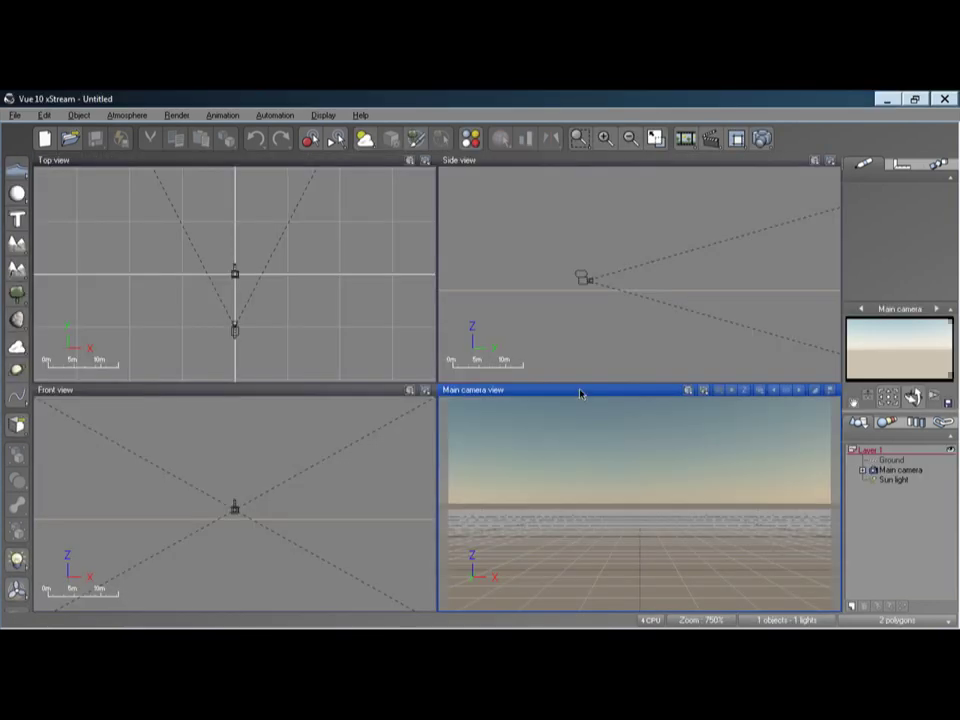
- Start an object import, review the supported file types and keep the All objects filter
click(15, 115)
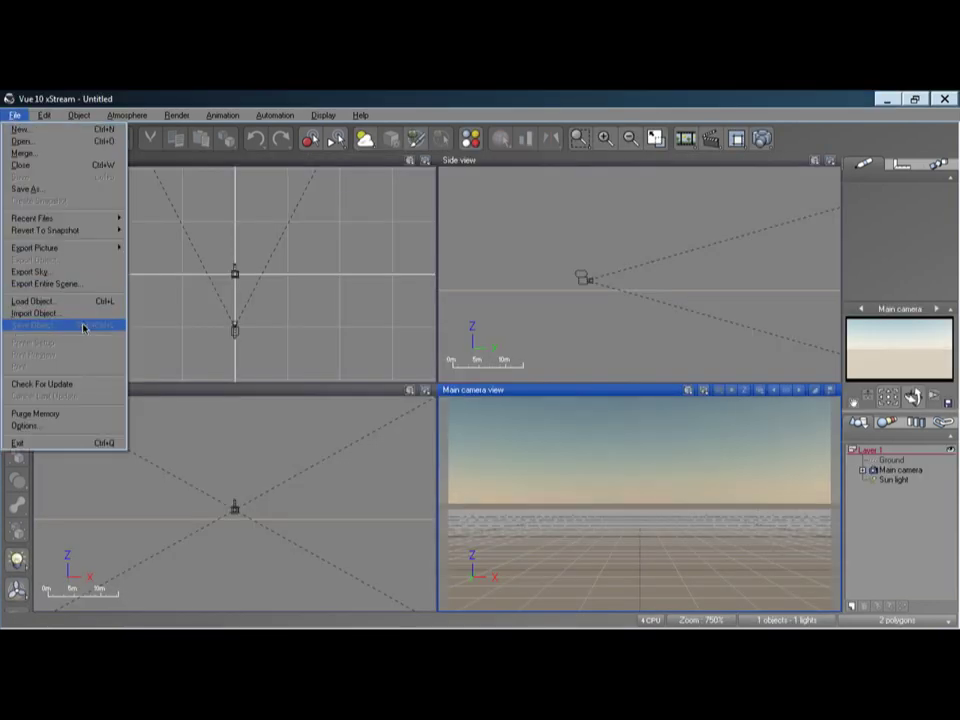
click(76, 313)
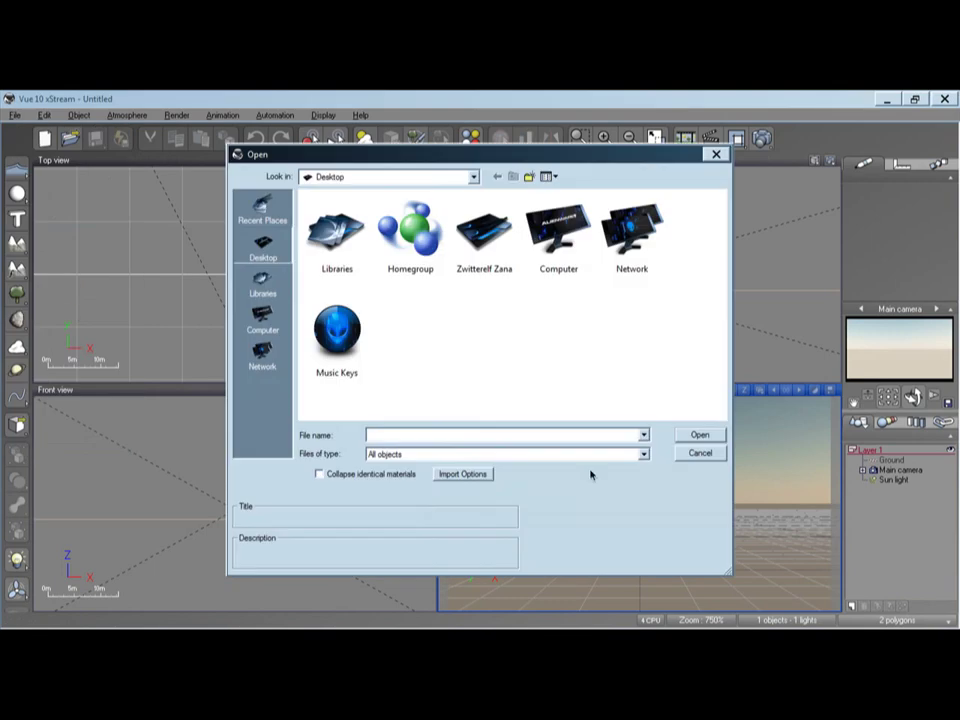
click(600, 455)
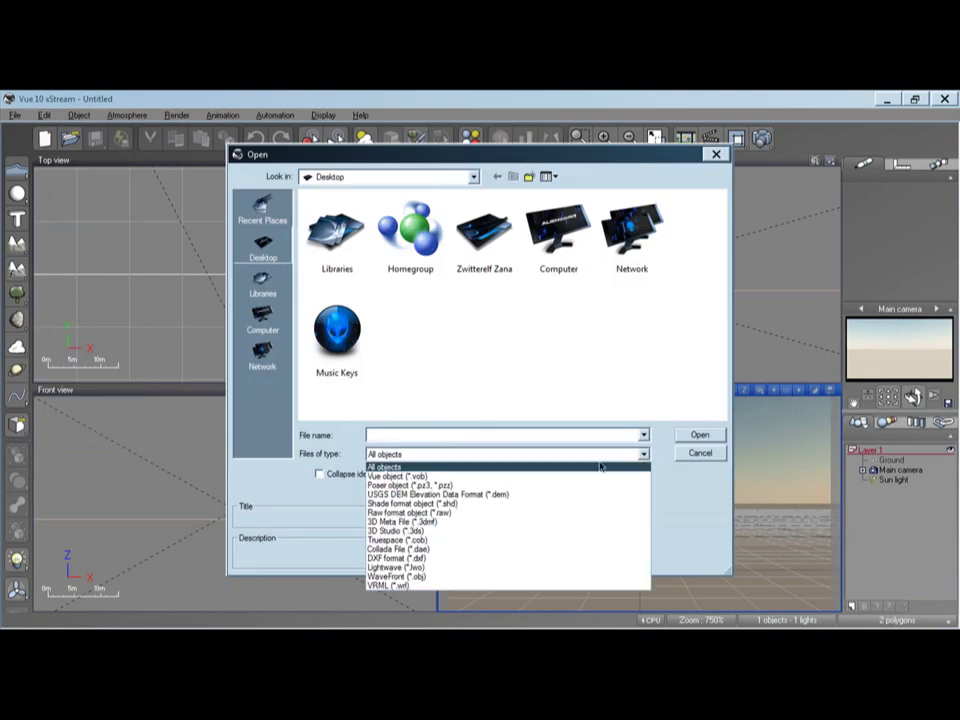
click(530, 375)
- Go to drive C: and open Program Files, Curious Labs, 0_Outside Poser Geometries and its Sci-FiandAbstract folder
click(260, 318)
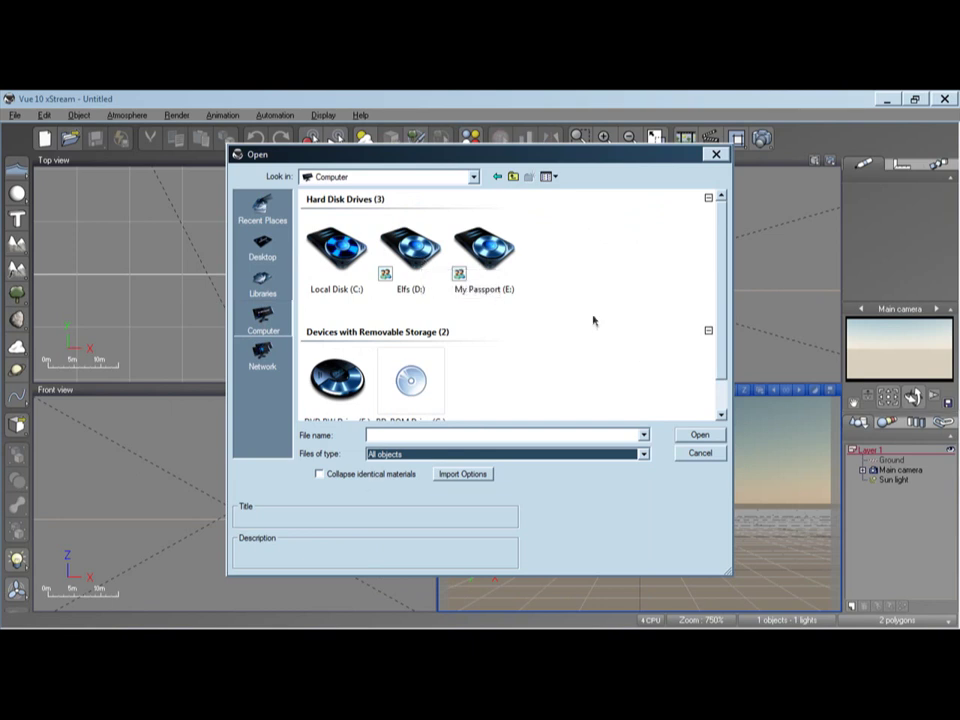
double_click(415, 256)
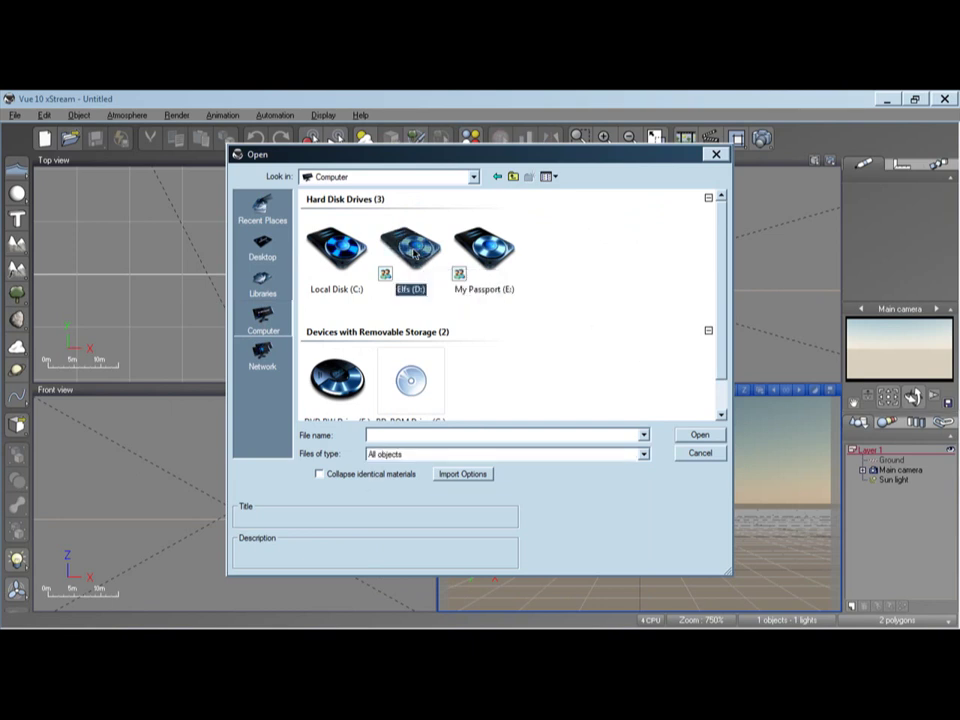
click(252, 295)
click(262, 318)
double_click(332, 255)
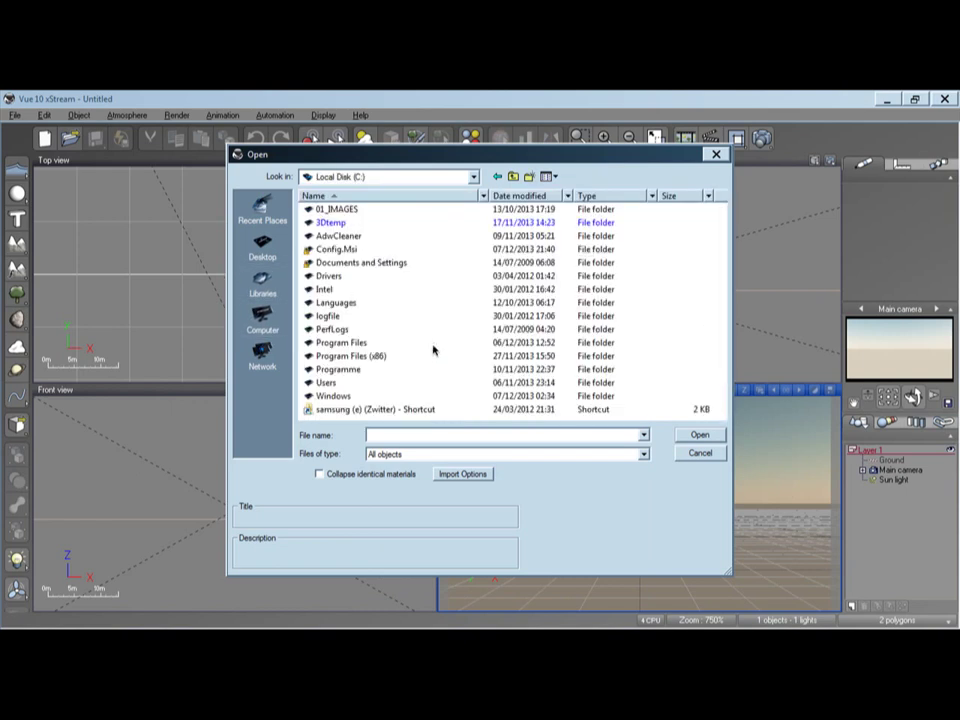
double_click(341, 342)
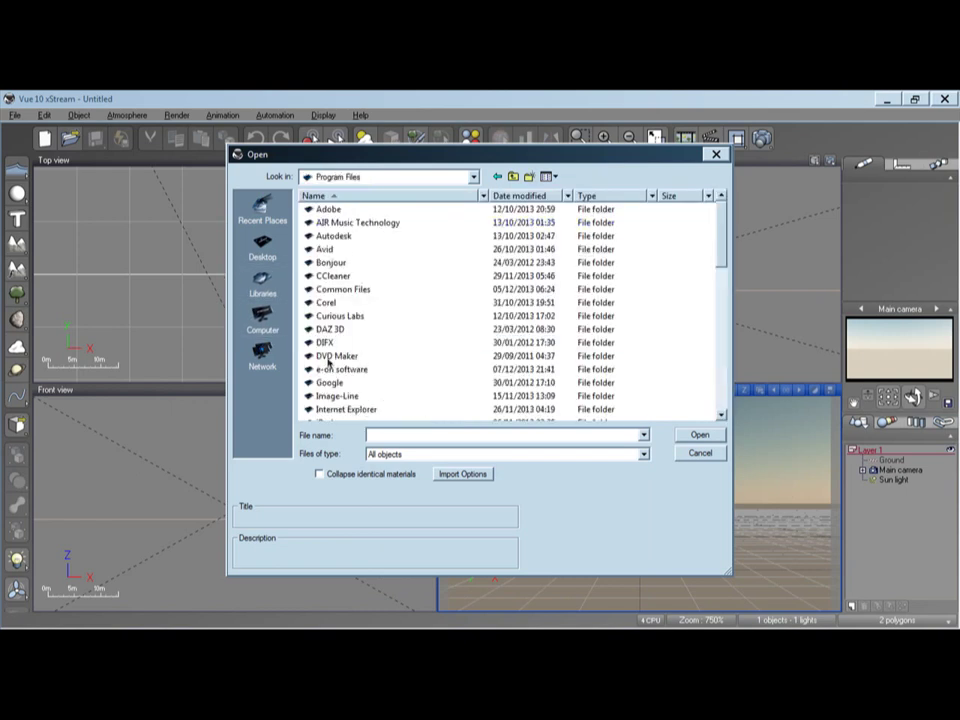
double_click(337, 311)
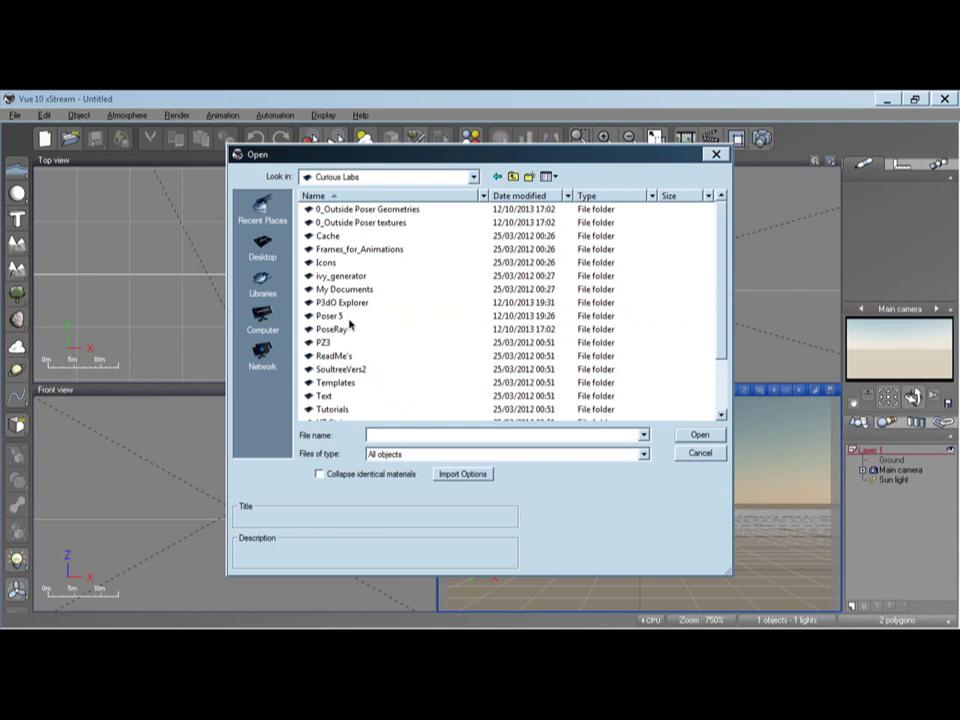
double_click(345, 209)
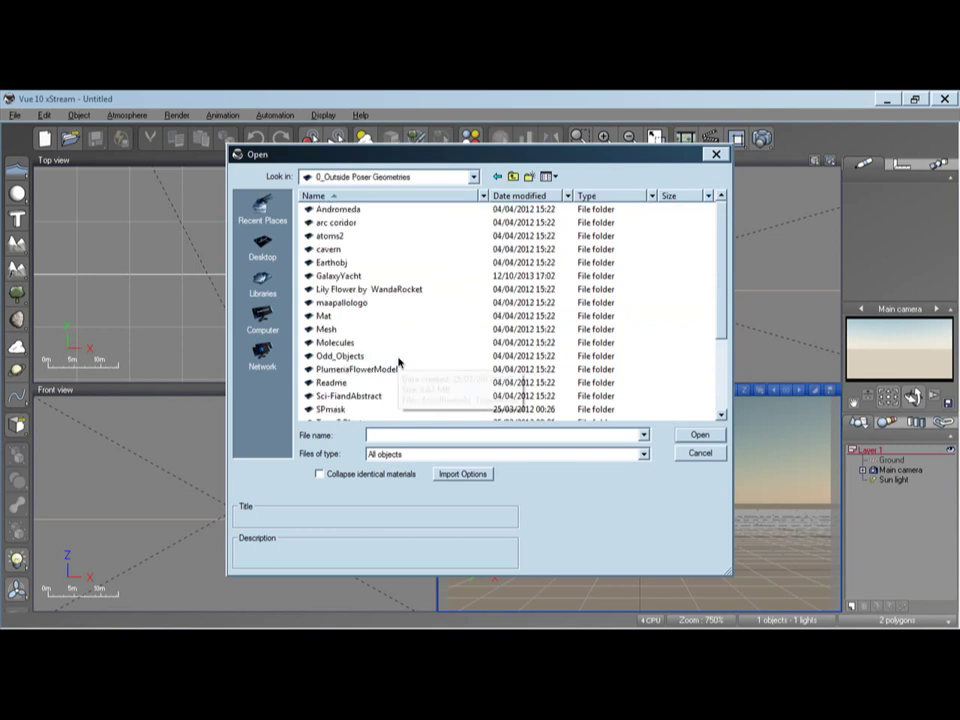
double_click(365, 397)
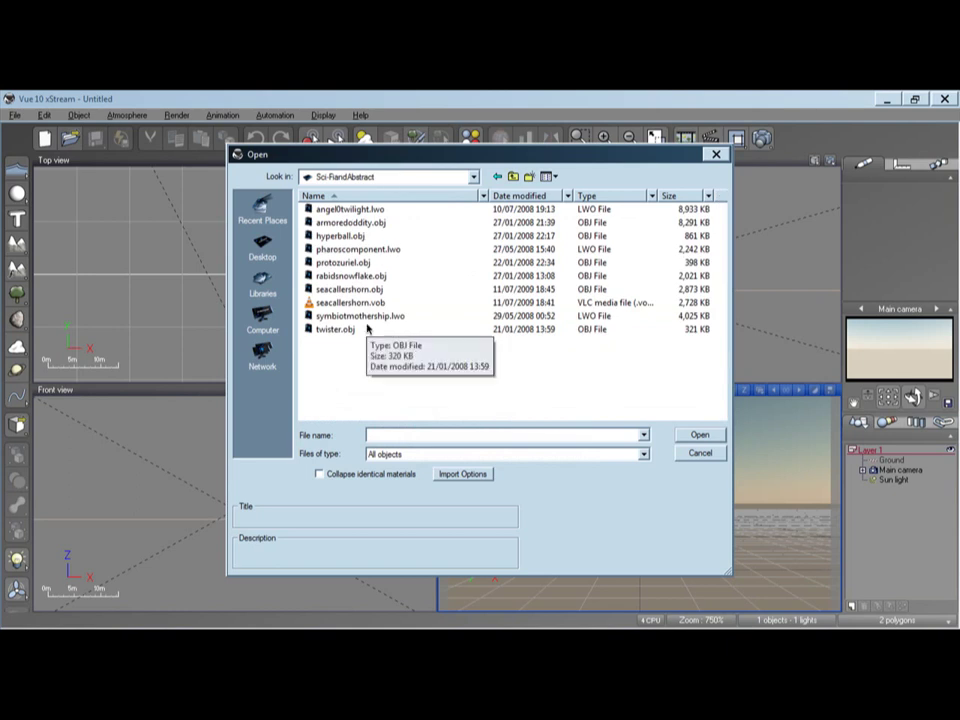
- Import armoredoddity.obj and move the object slightly left and down in the main camera view
click(342, 223)
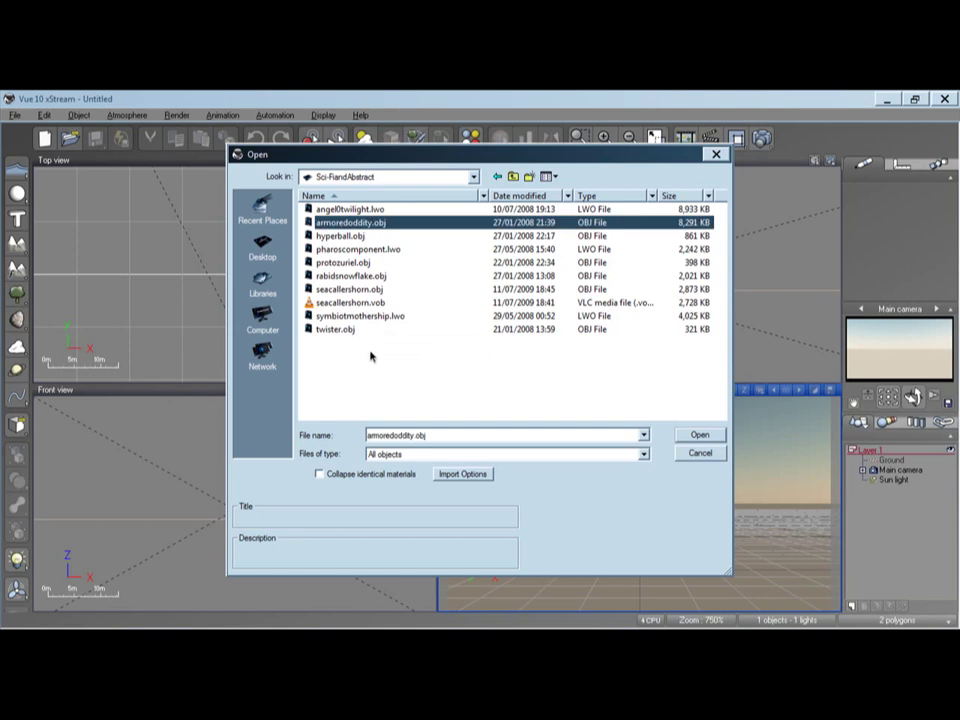
click(699, 435)
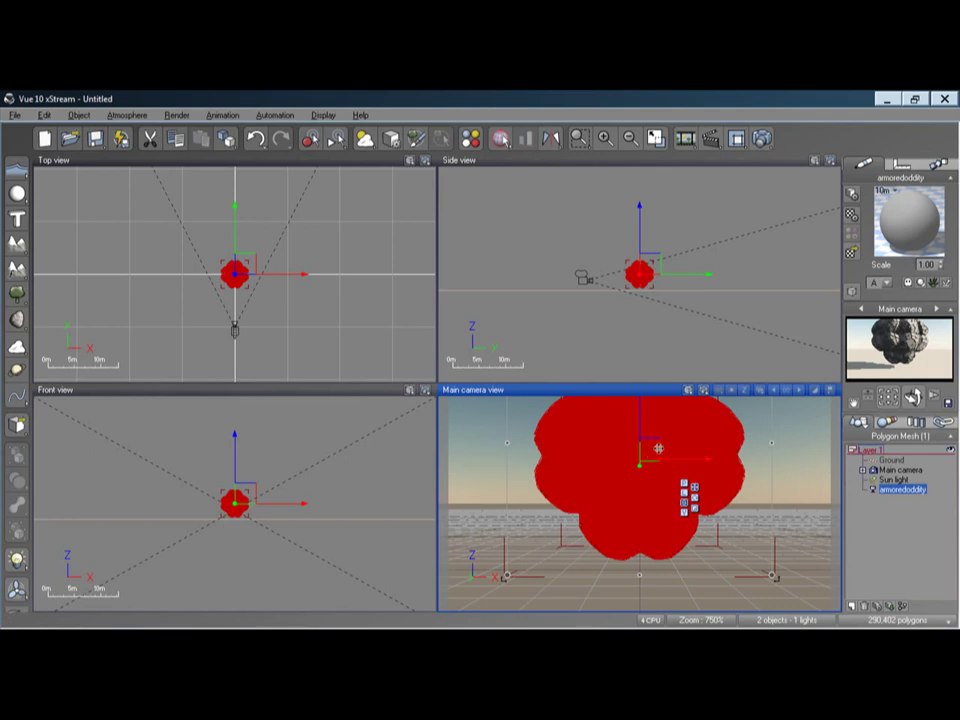
drag(684, 427, 591, 448)
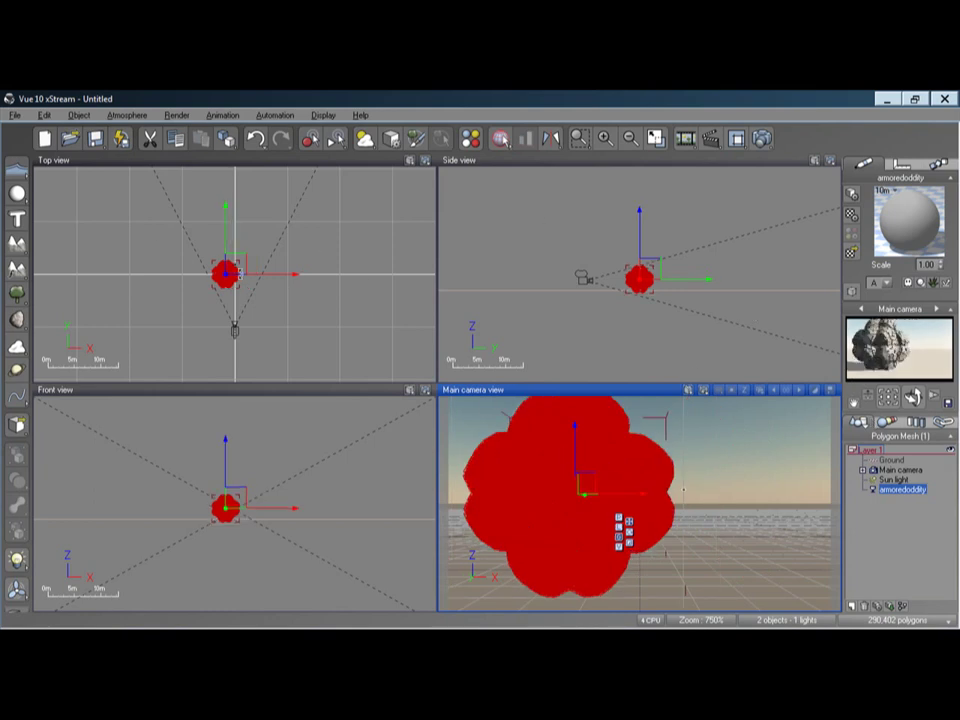
- Save the armoredoddity mesh to the Desktop as a Vue object named armoredoddity.vob
click(14, 114)
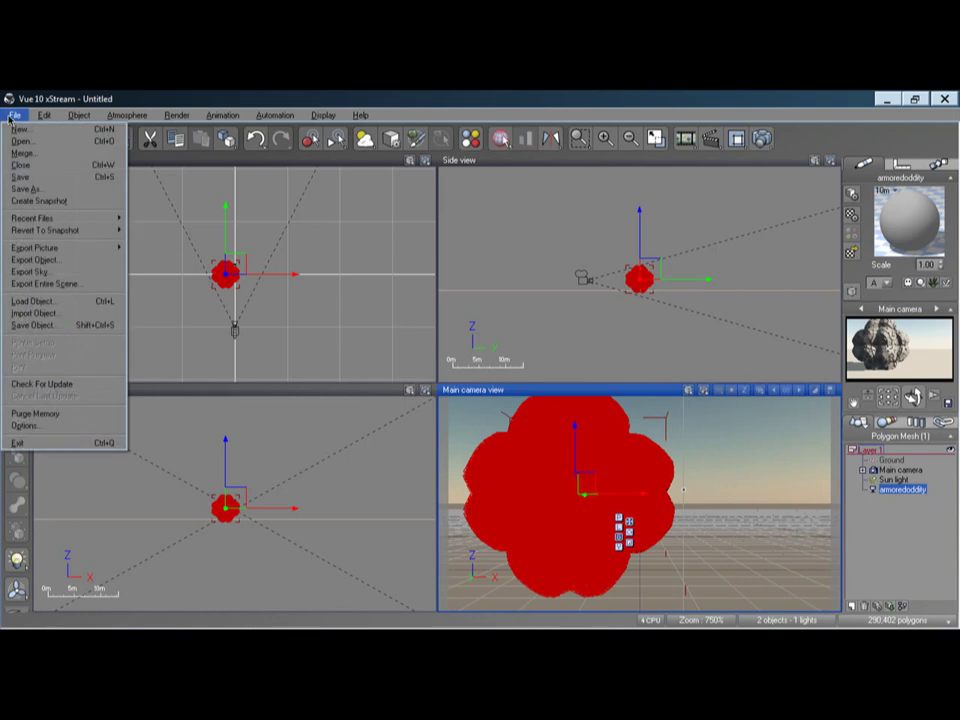
click(59, 326)
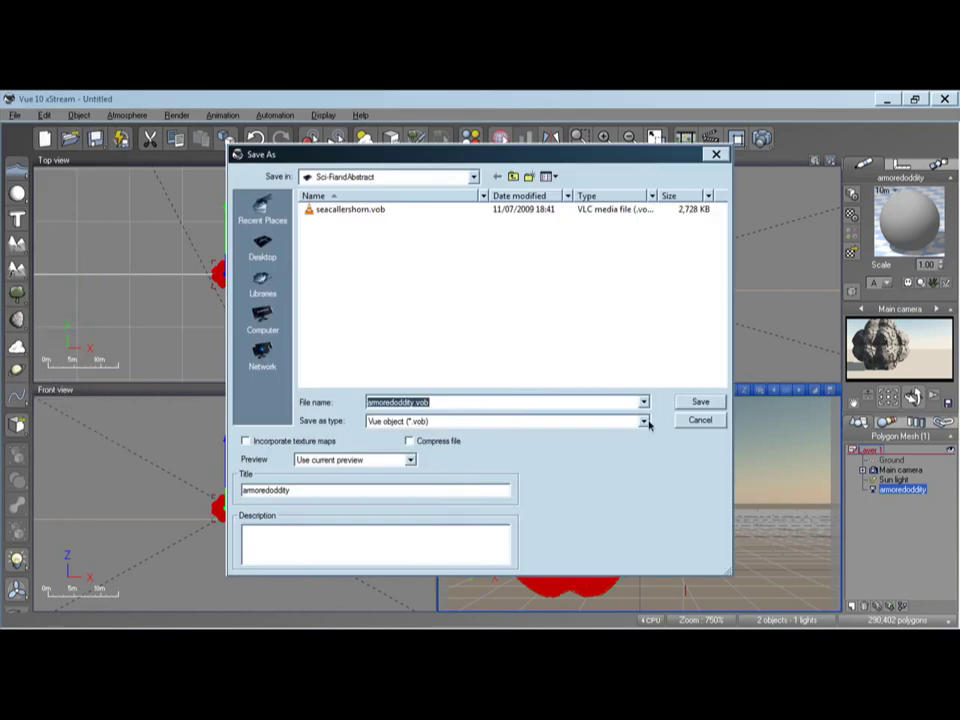
click(646, 421)
click(646, 433)
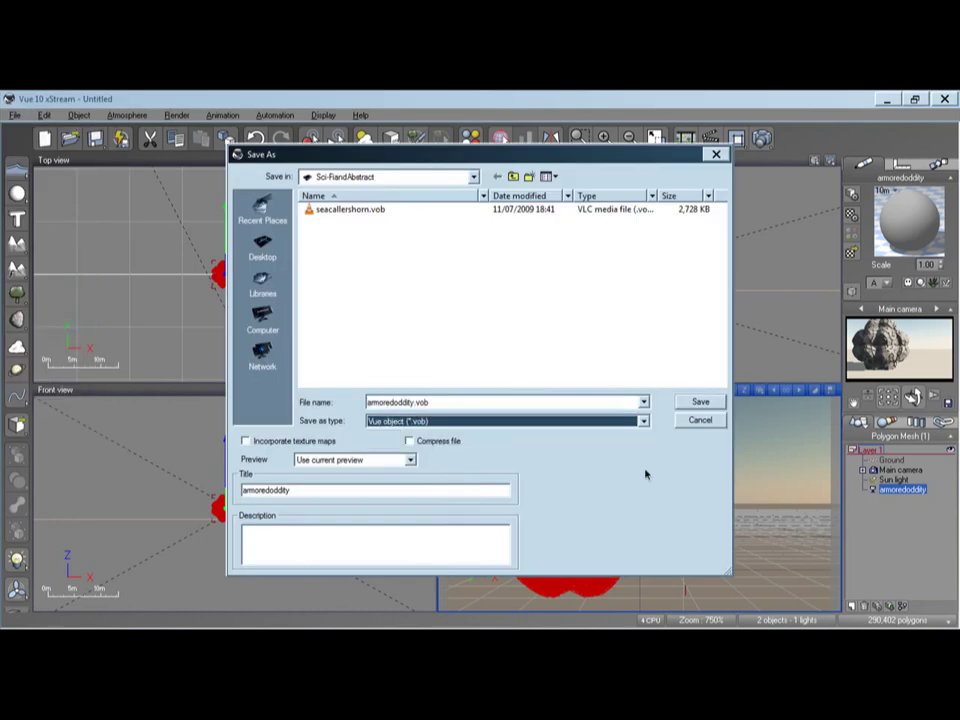
click(263, 250)
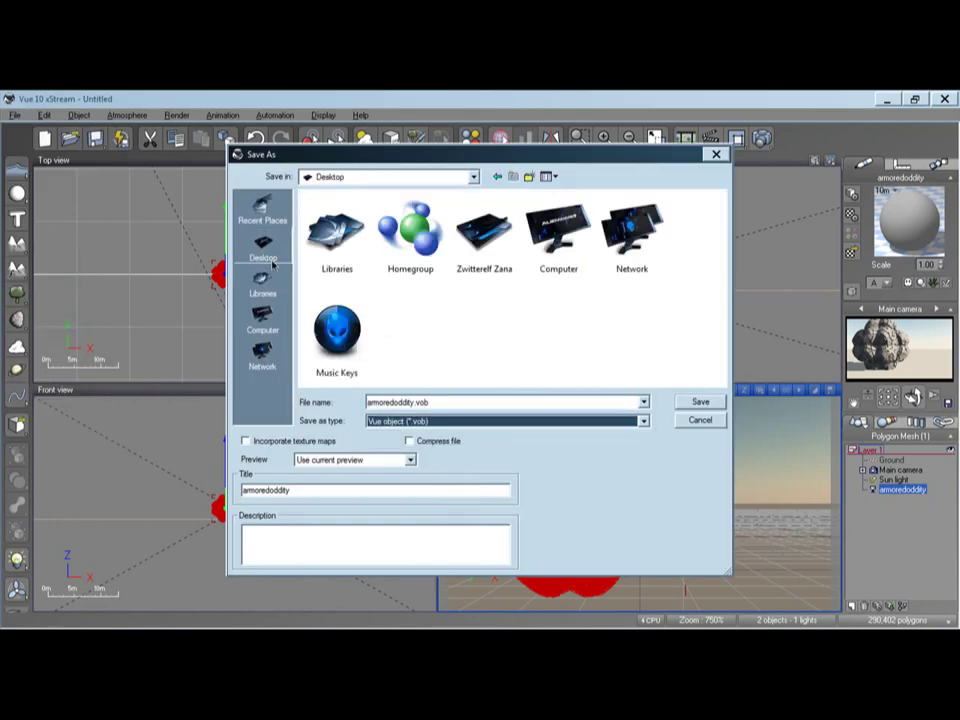
click(700, 404)
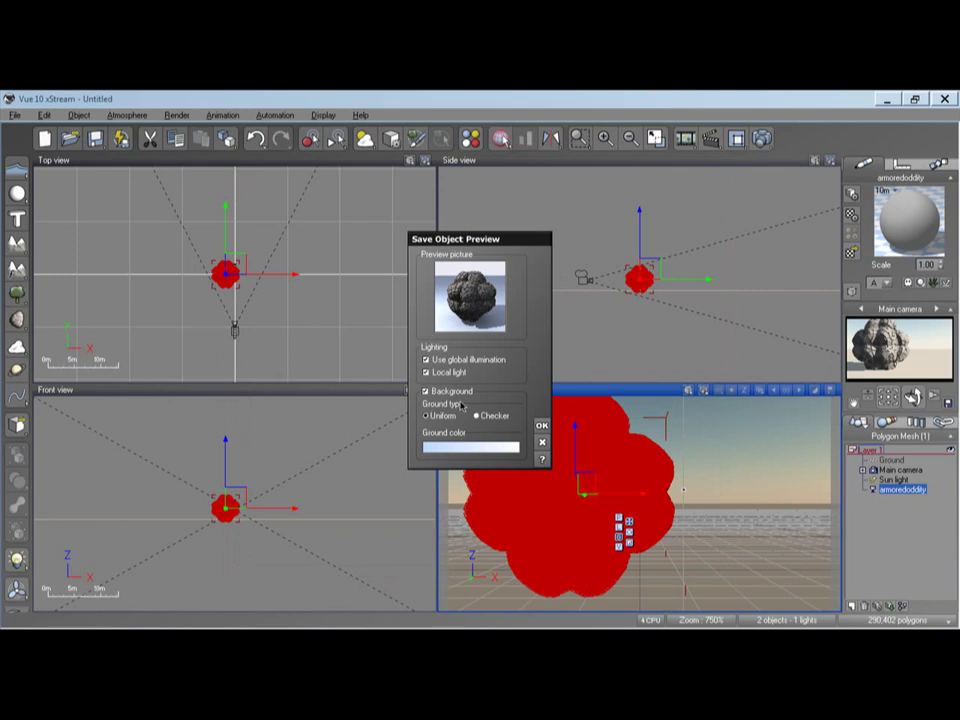
- Turn off the background, global illumination and local light in the saved object's preview and accept it
click(426, 391)
click(426, 359)
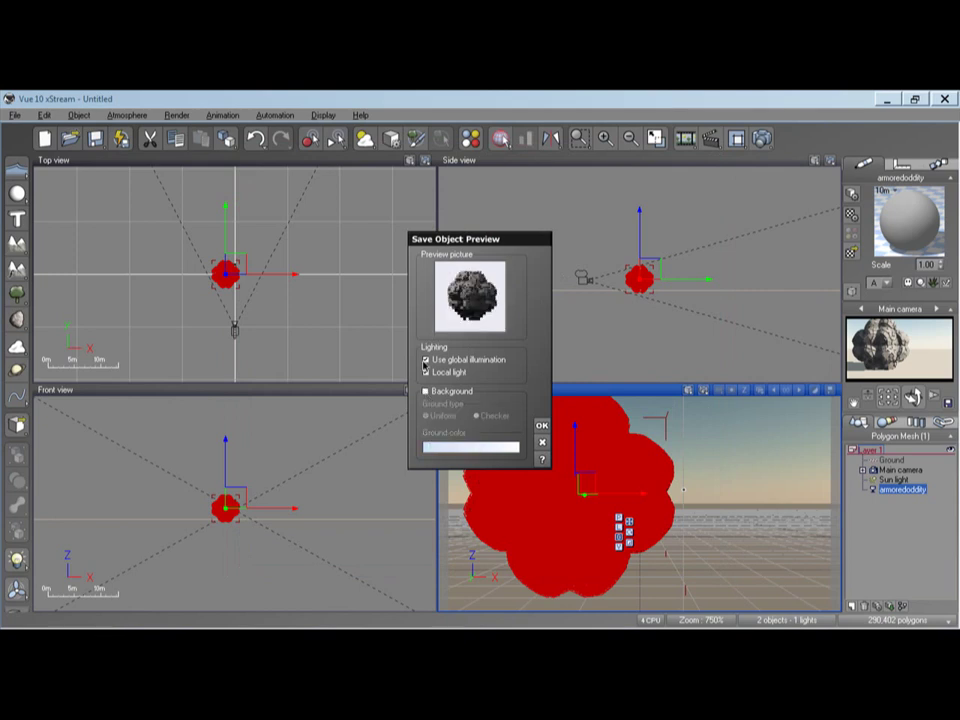
click(426, 372)
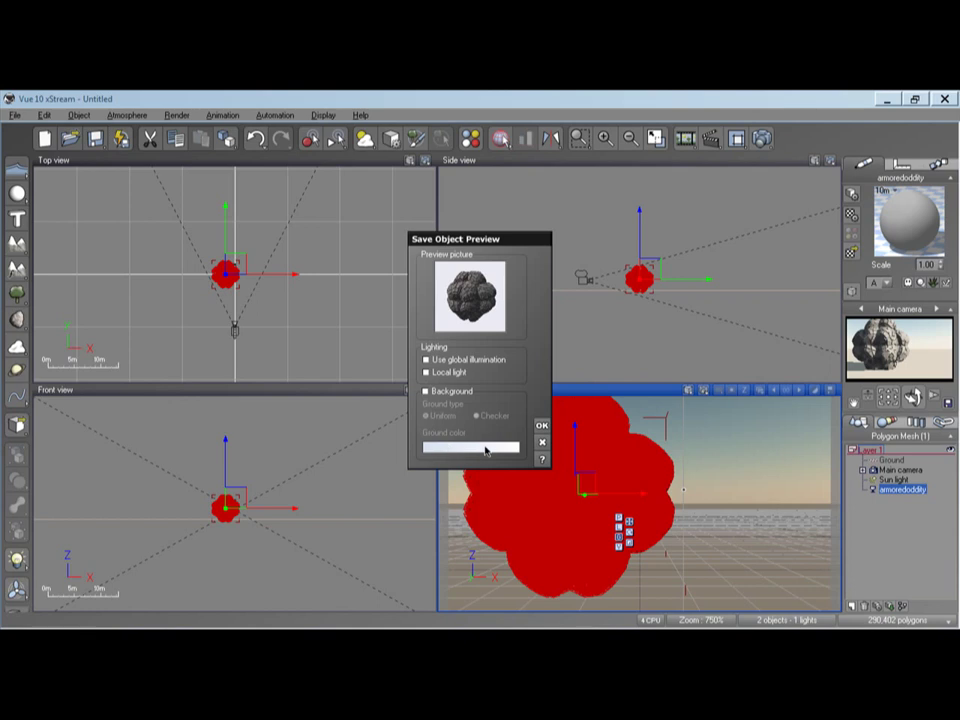
click(541, 425)
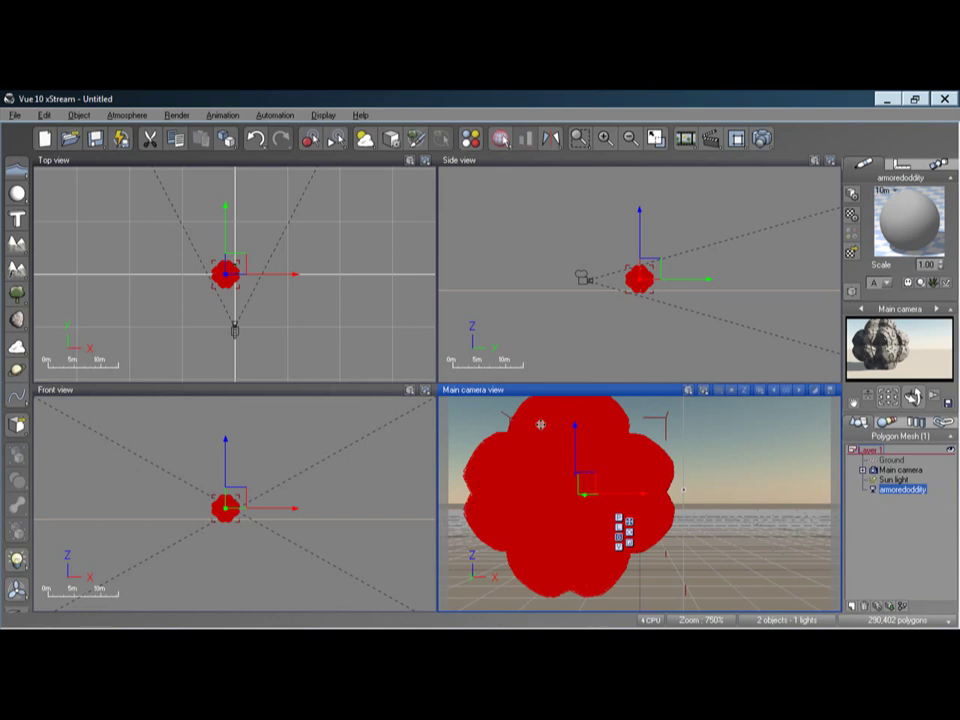
- Close Vue 10 xStream without saving the scene and return to Vue 11 Pioneer
click(938, 101)
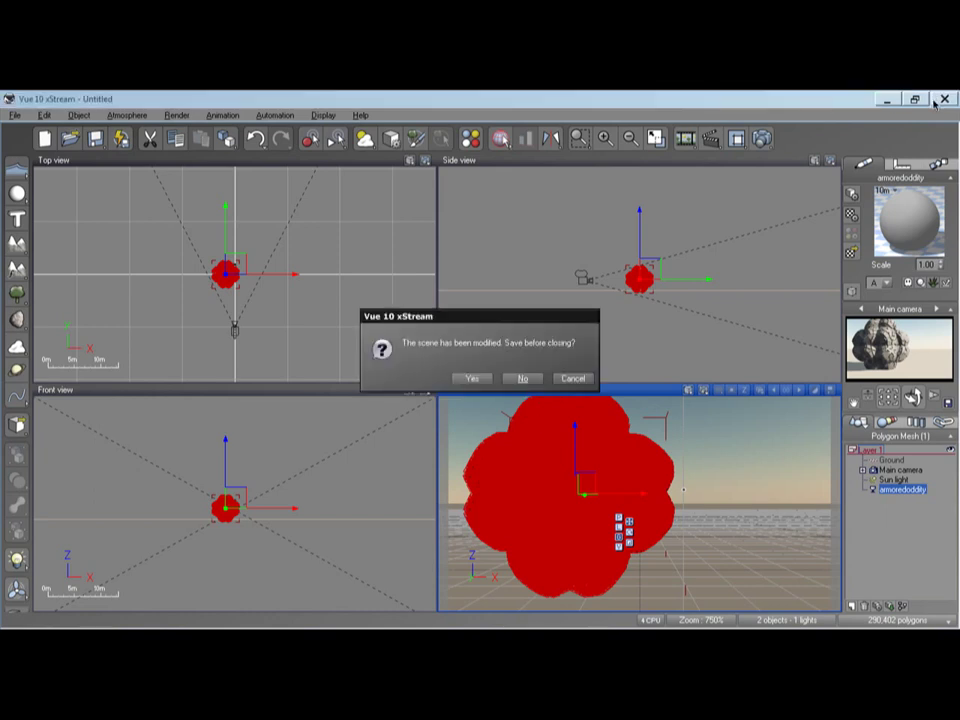
click(522, 380)
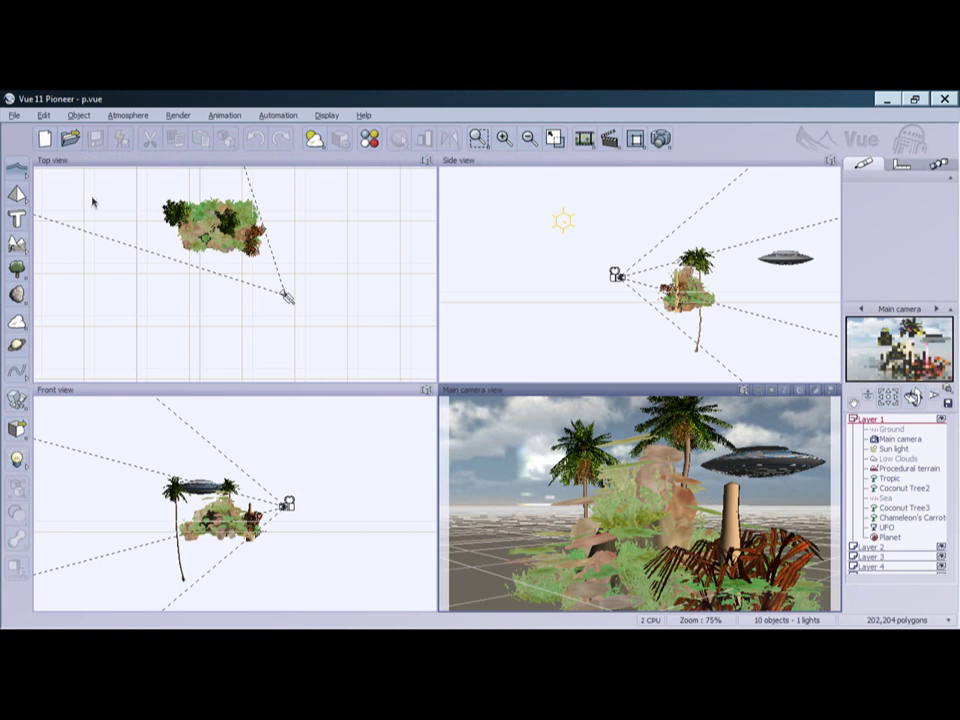
- Load armoredoddity.vob from the Desktop into the p.vue scene and dismiss the notice
click(14, 115)
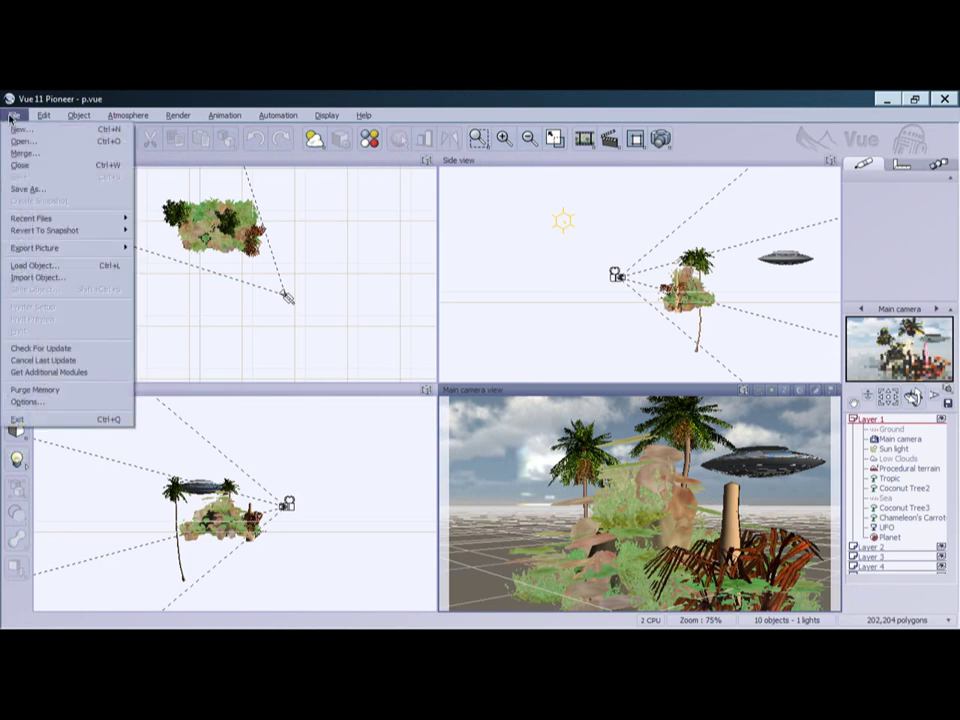
click(30, 265)
click(421, 366)
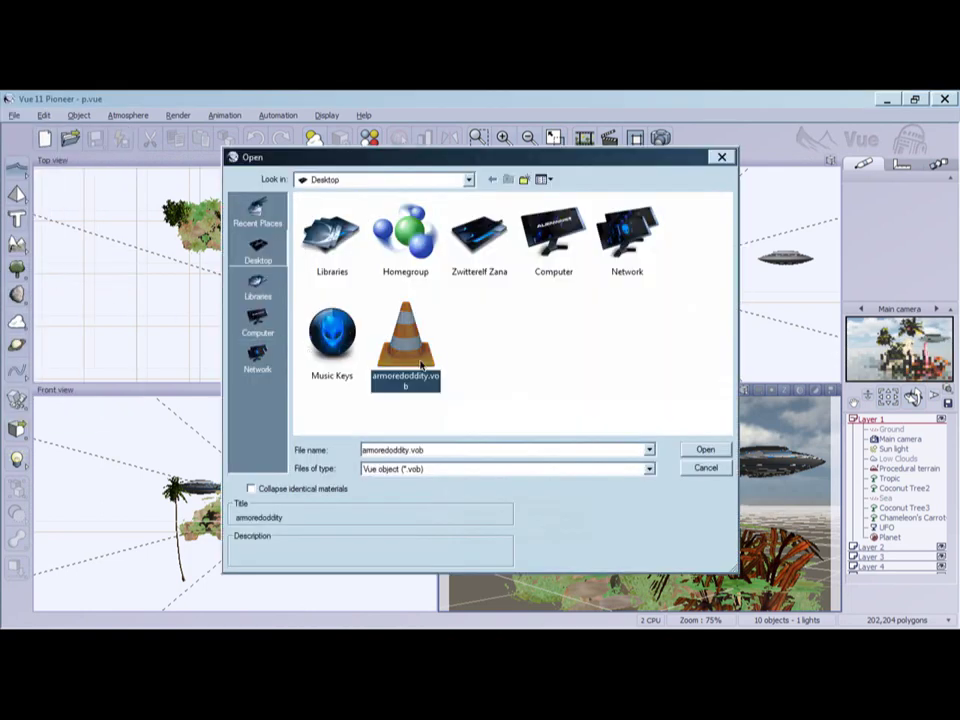
click(705, 449)
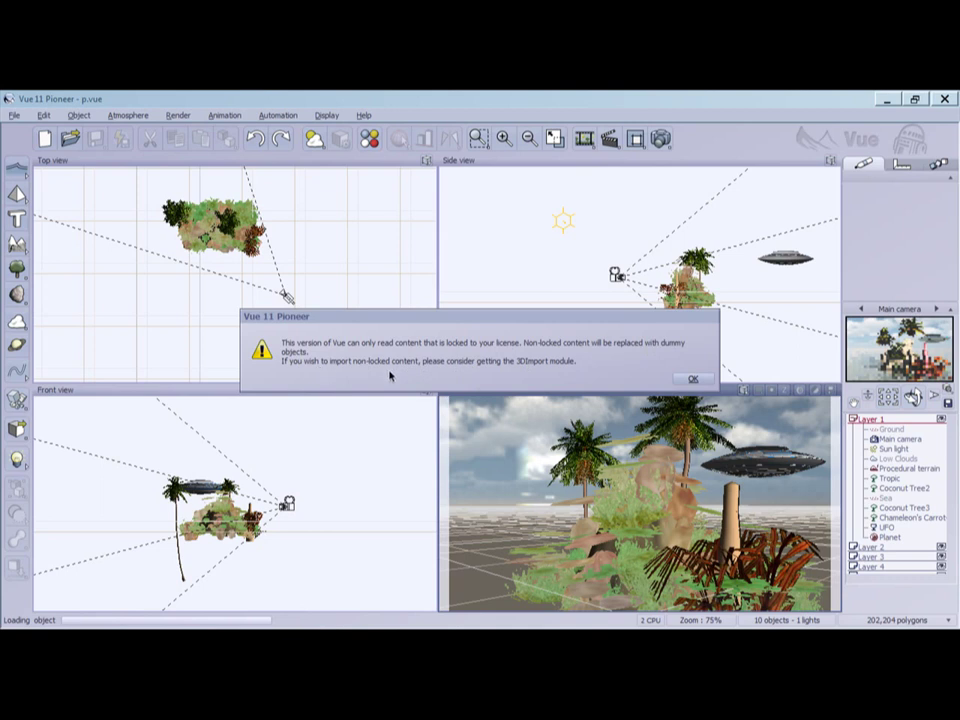
click(690, 381)
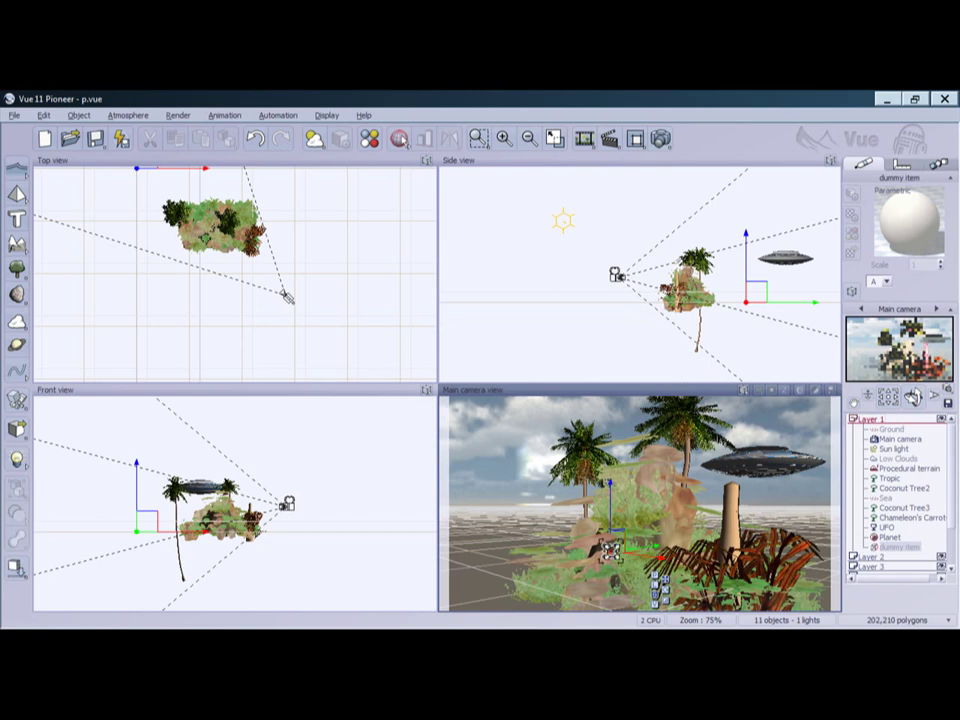
- Try to modify the dummy item in the main camera view, then delete it from the scene
click(610, 548)
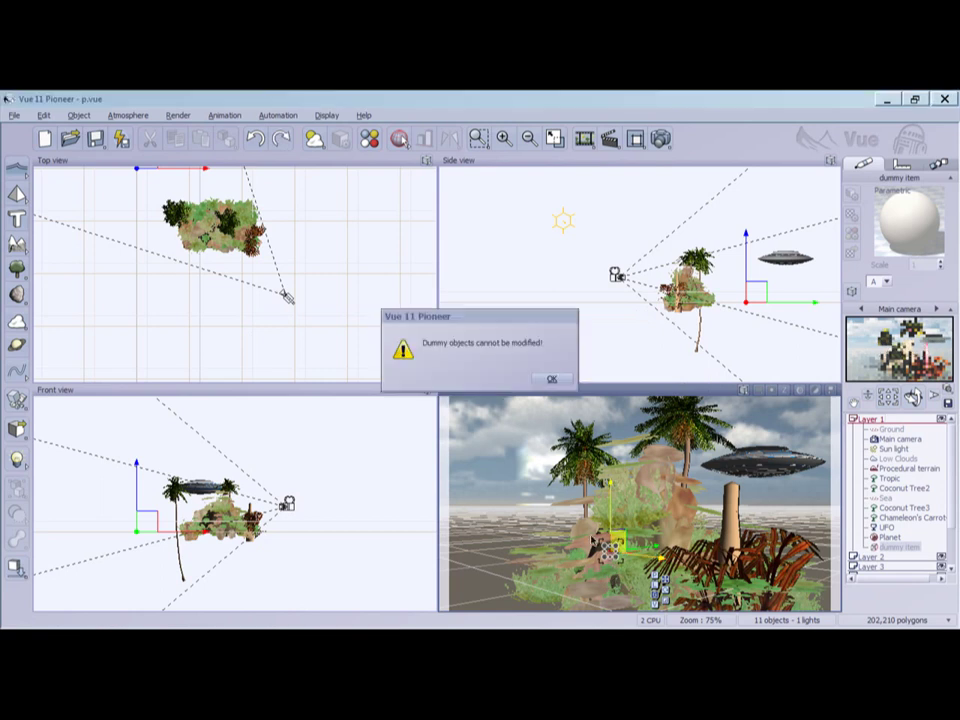
click(551, 380)
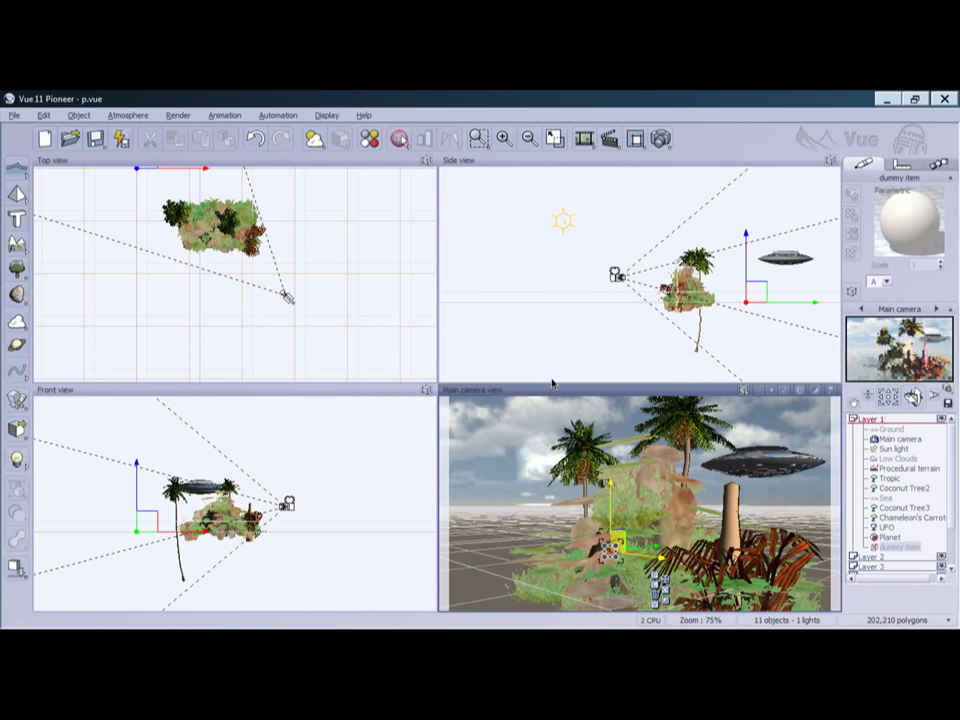
key(Delete)
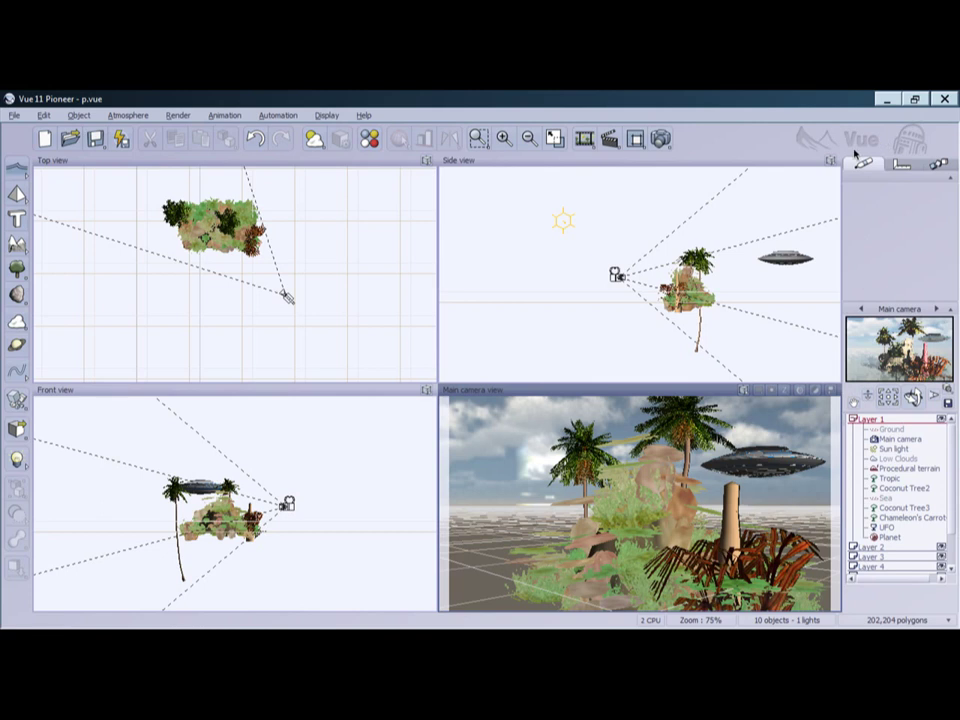
- Save the p.vue scene as a new scene file named derpy derp derp.vue on the Desktop
click(14, 115)
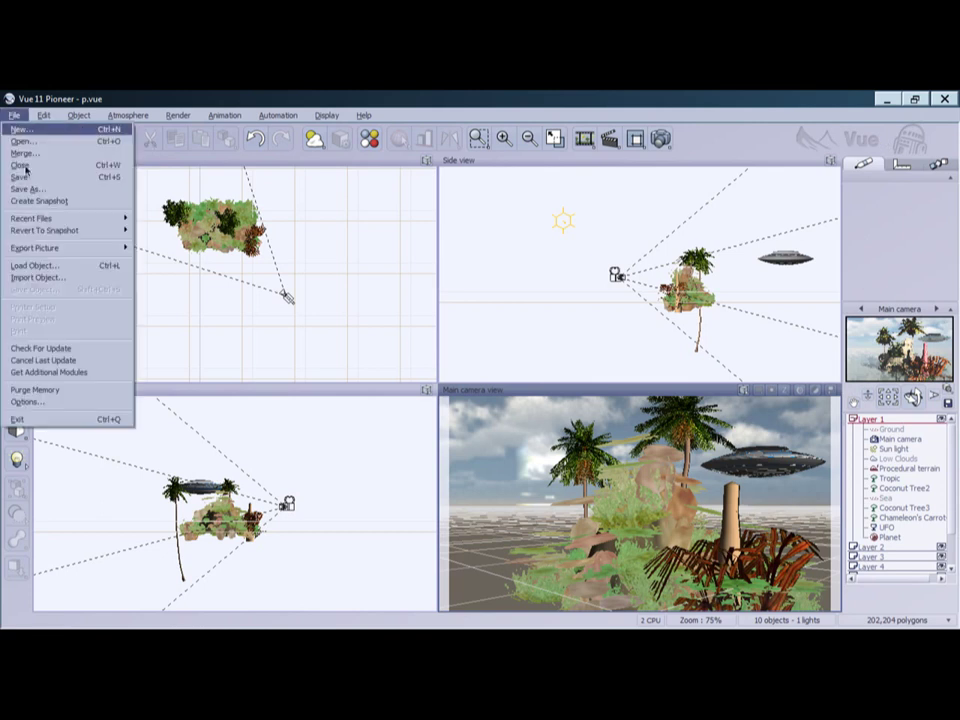
click(32, 189)
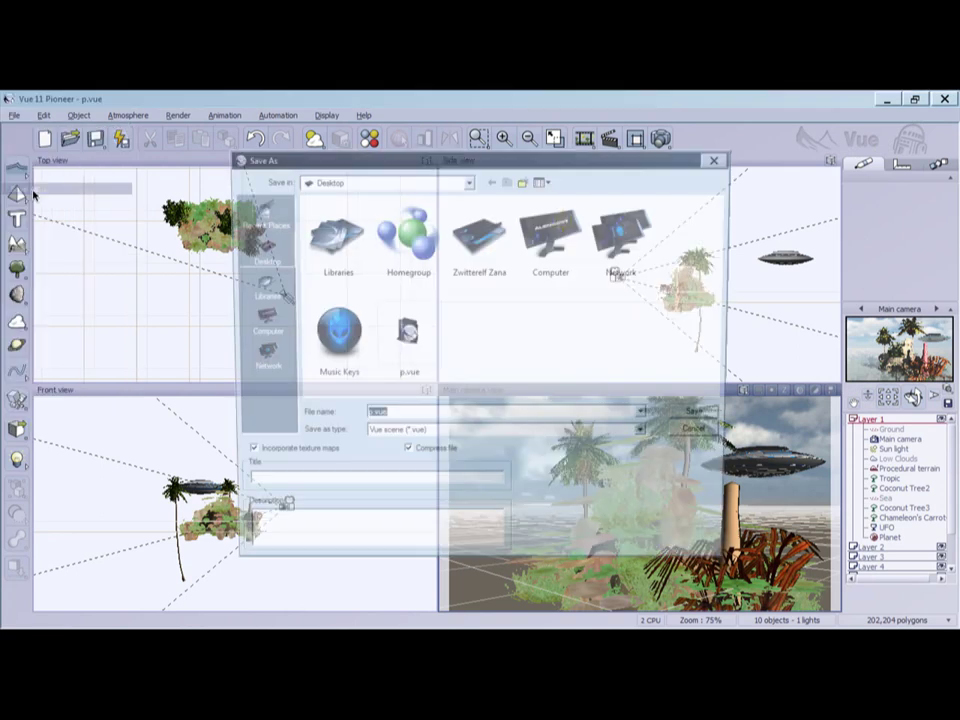
click(380, 419)
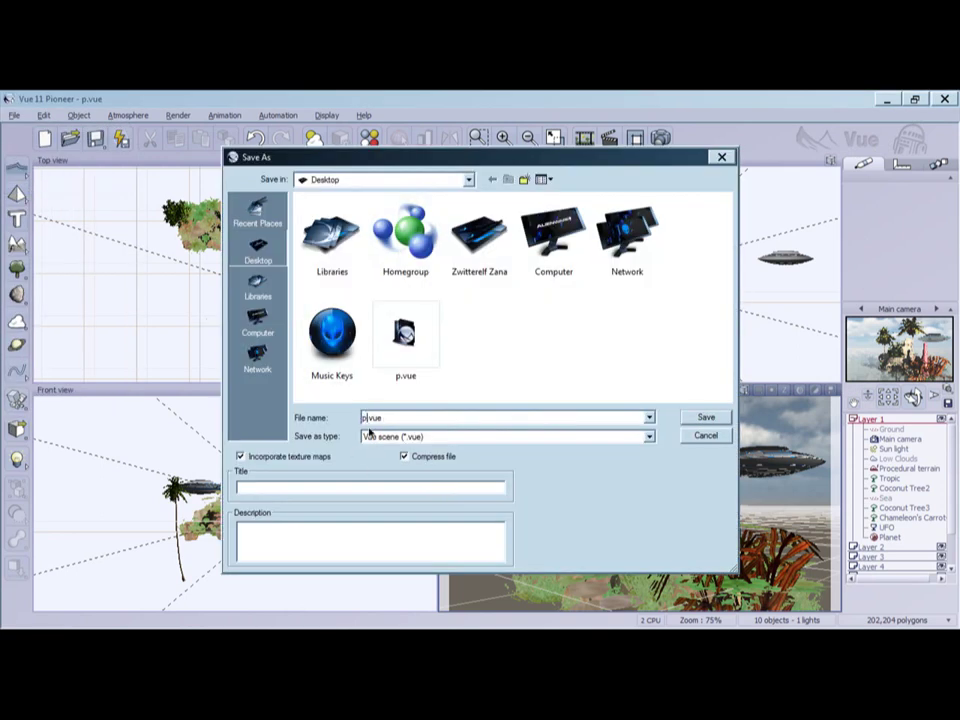
text(b)
key(BackSpace)
key(BackSpace)
key(BackSpace)
text(derpy derp derp)
click(705, 417)
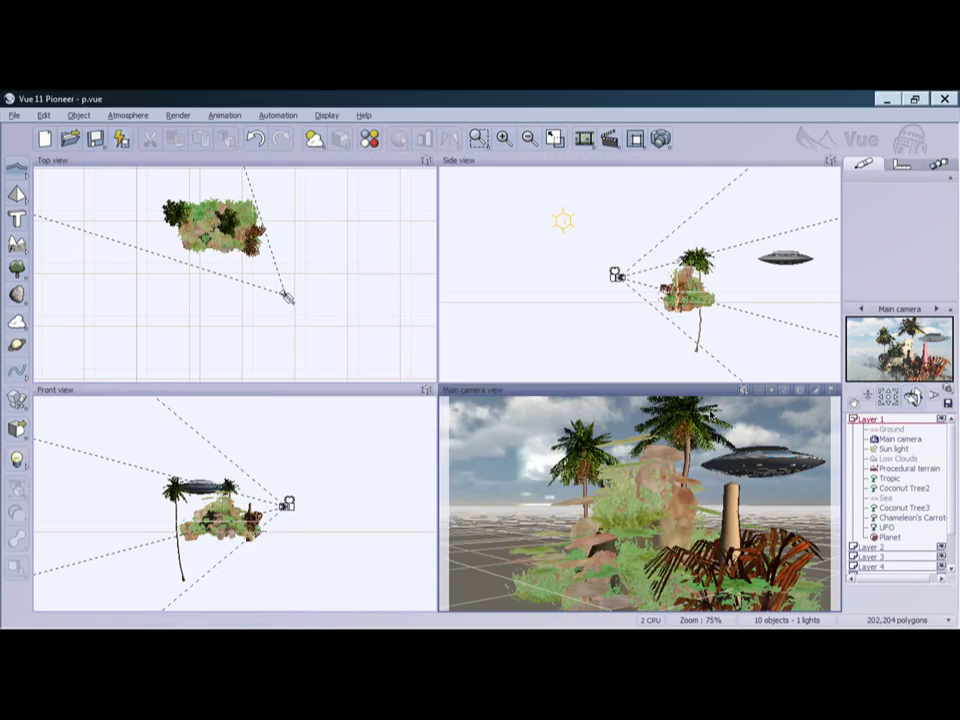
- Close Vue 11 Pioneer and launch Vue 10 xStream 64bit
click(945, 100)
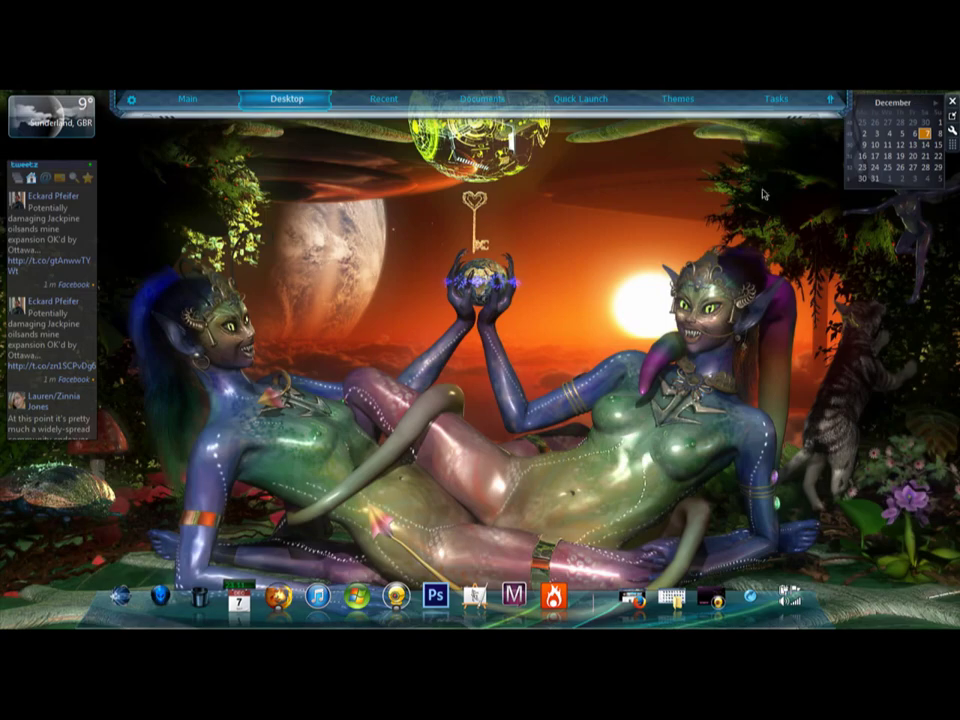
click(127, 585)
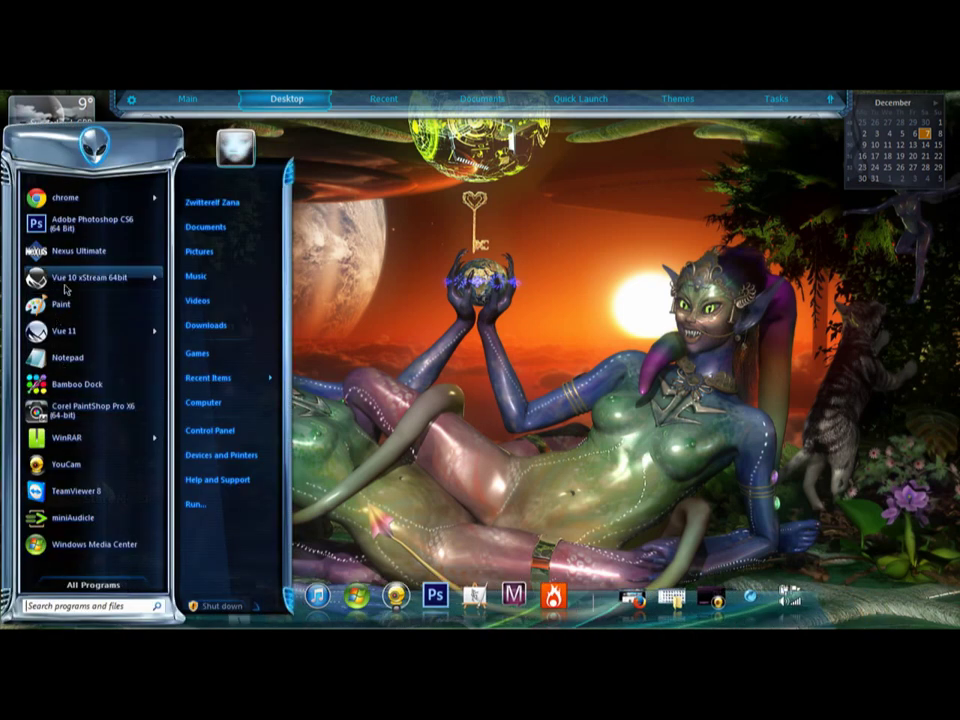
click(64, 283)
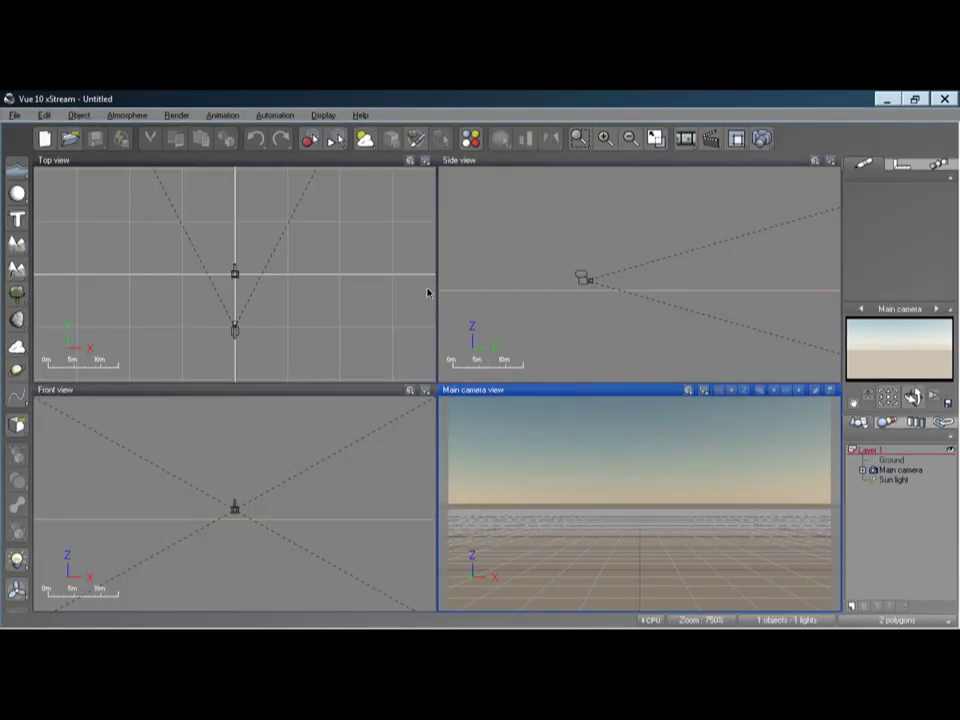
- Try to open derpy derp derp.vue from the Desktop, loading it despite the newer-version warning
click(15, 115)
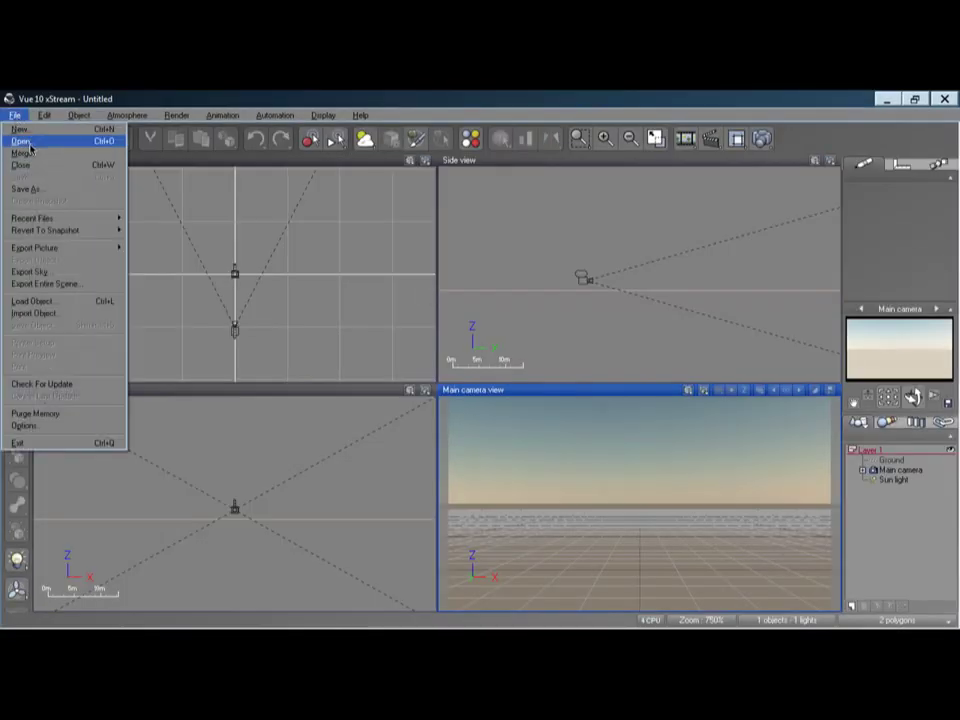
click(29, 144)
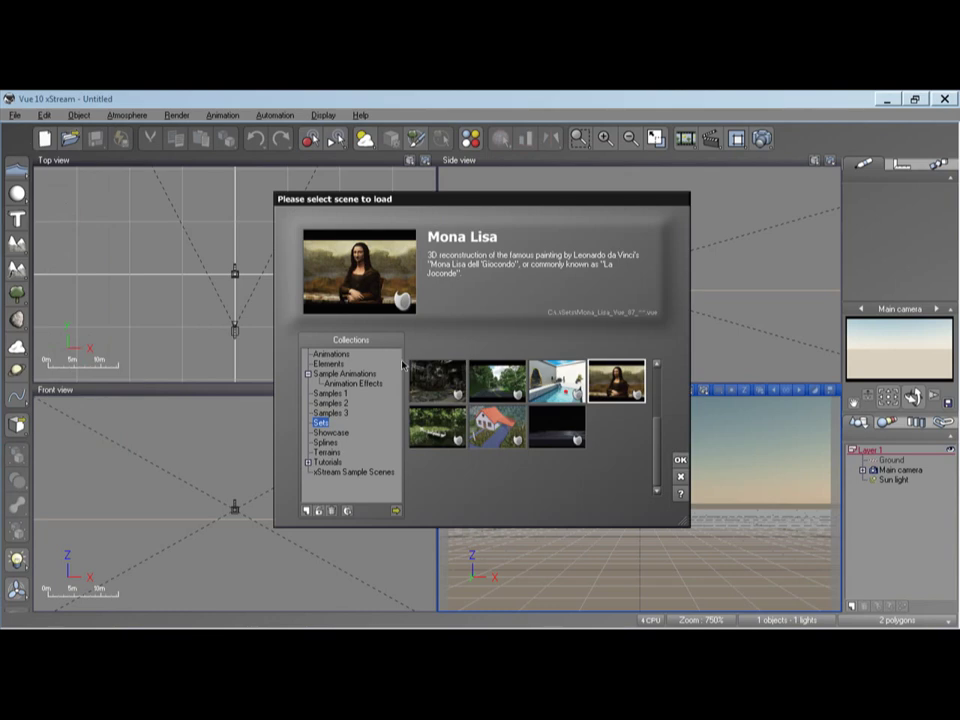
click(397, 512)
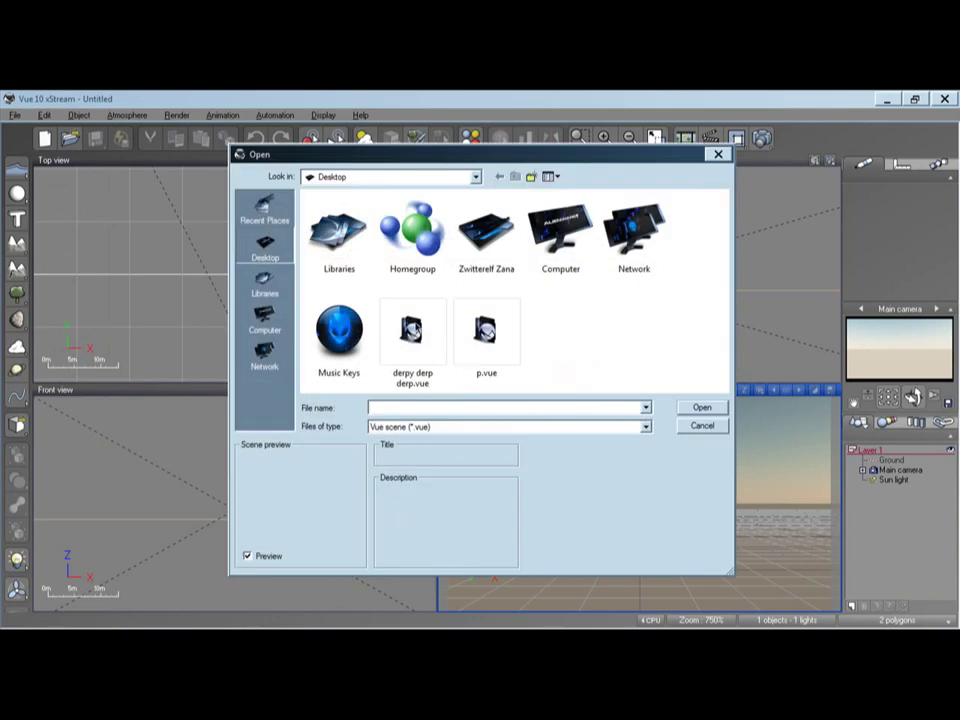
click(412, 335)
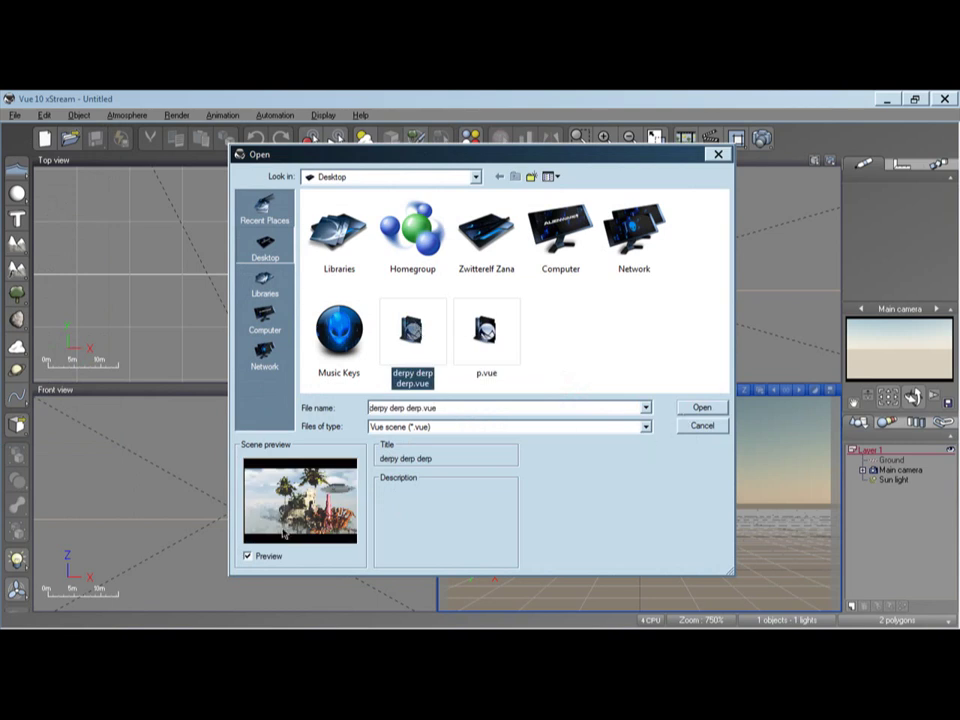
click(698, 408)
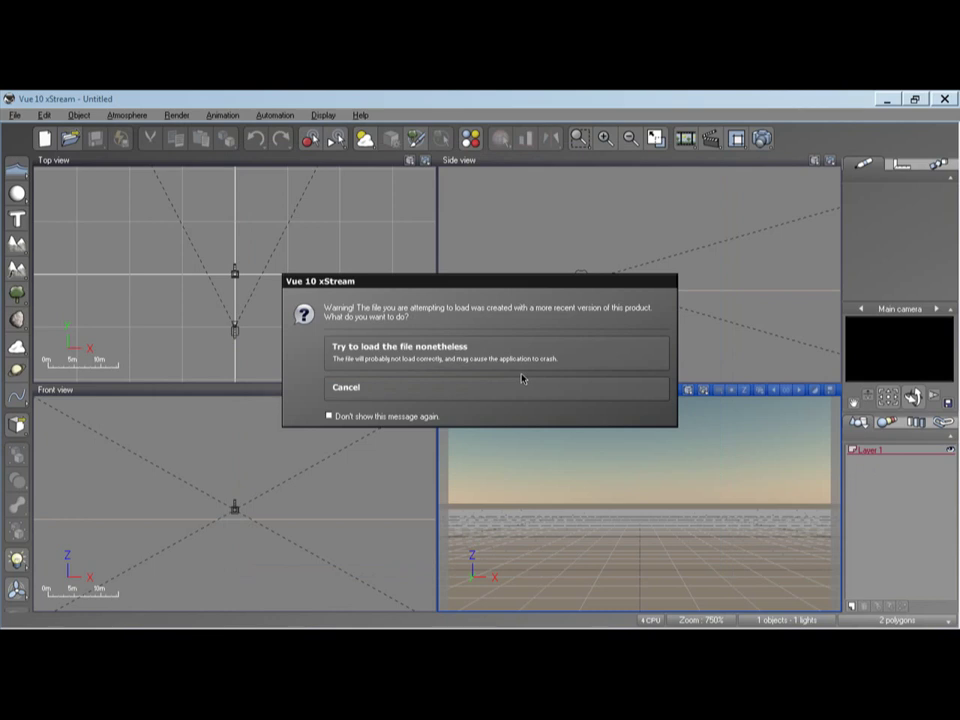
click(456, 356)
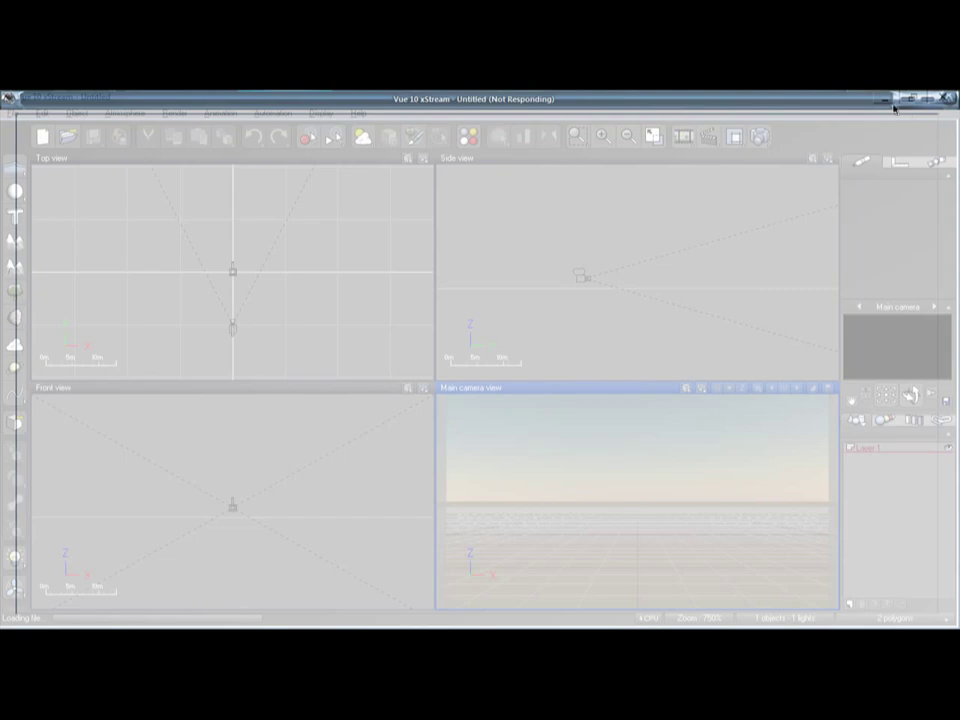
- Force the unresponsive Vue 10 xStream to close, relaunch it and decline compatibility mode
click(951, 100)
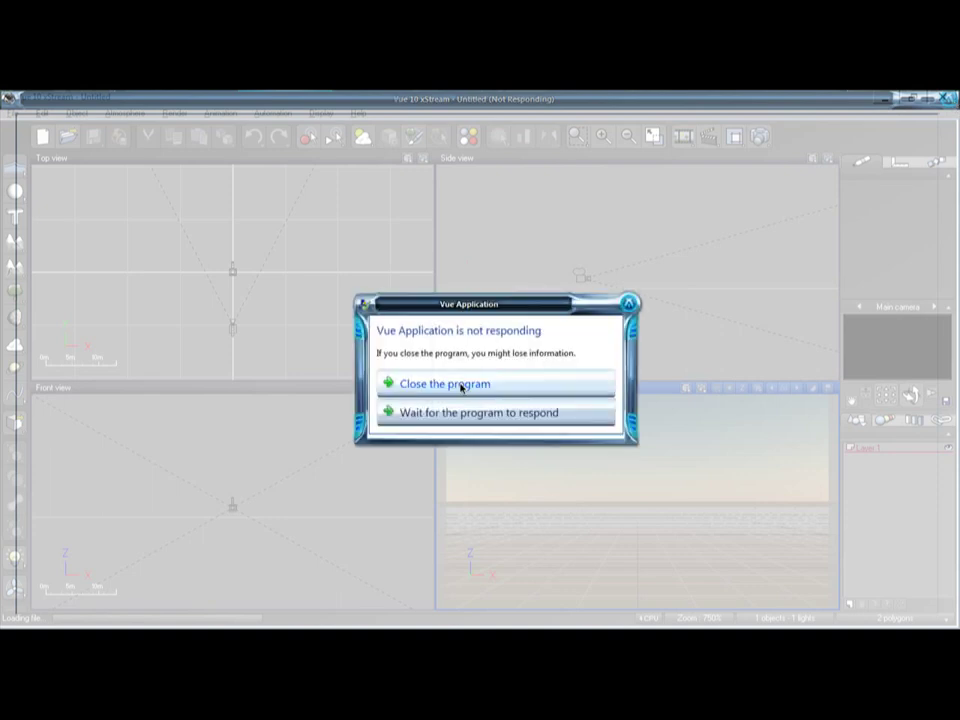
click(461, 387)
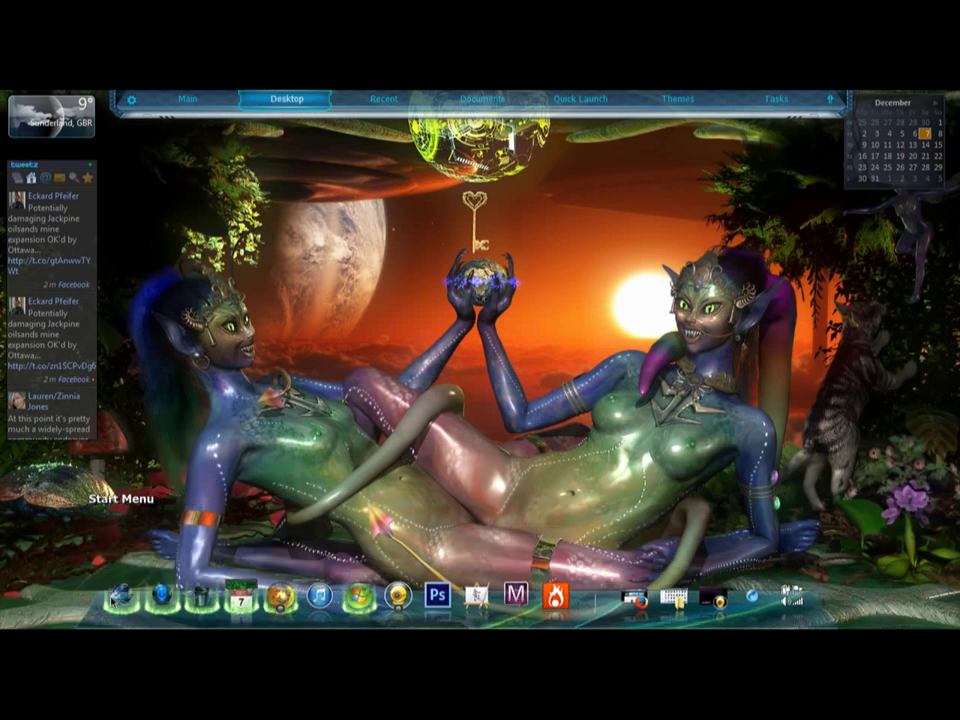
click(120, 590)
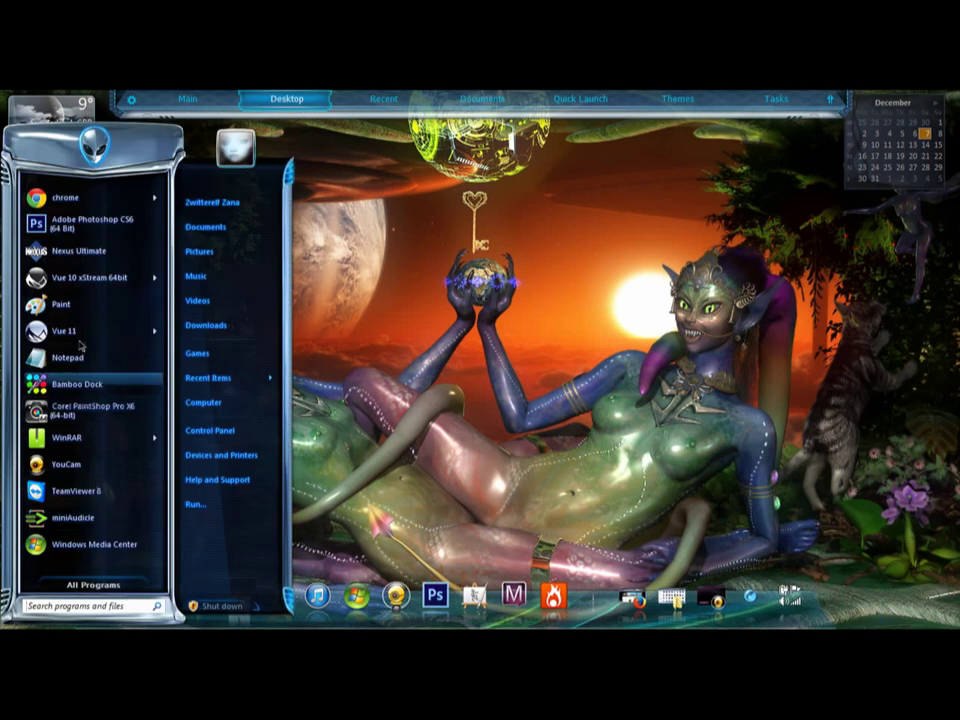
click(86, 283)
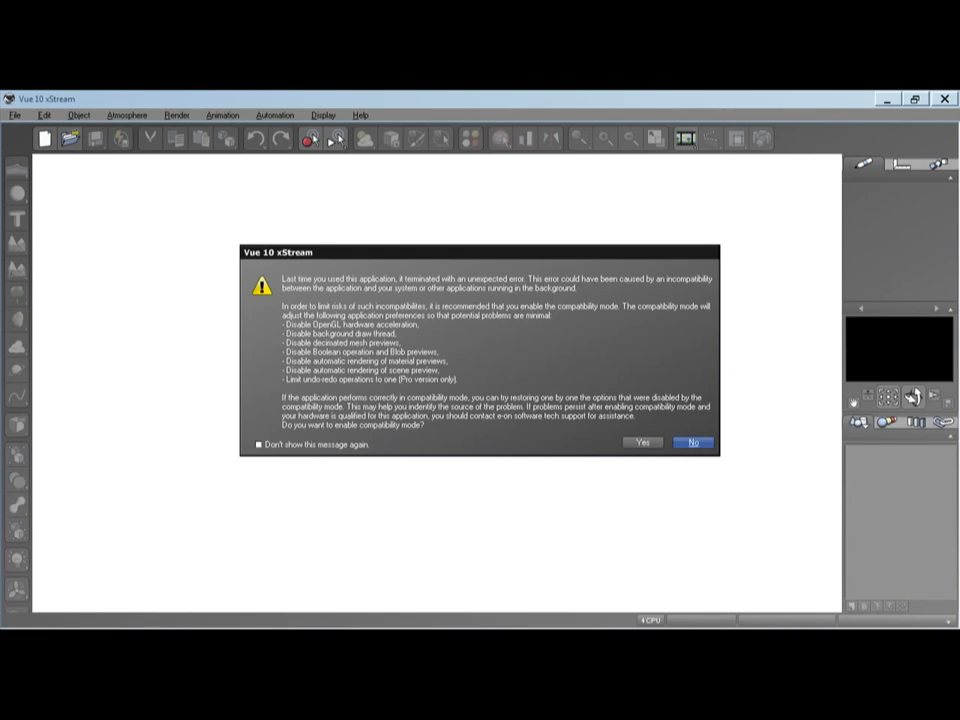
click(693, 443)
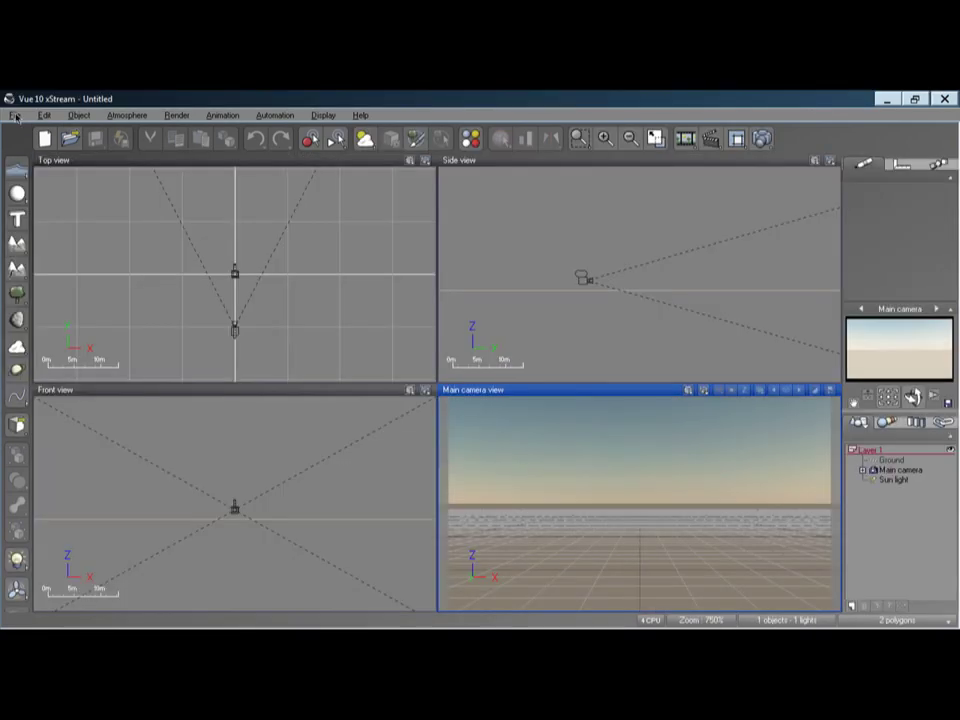
click(15, 115)
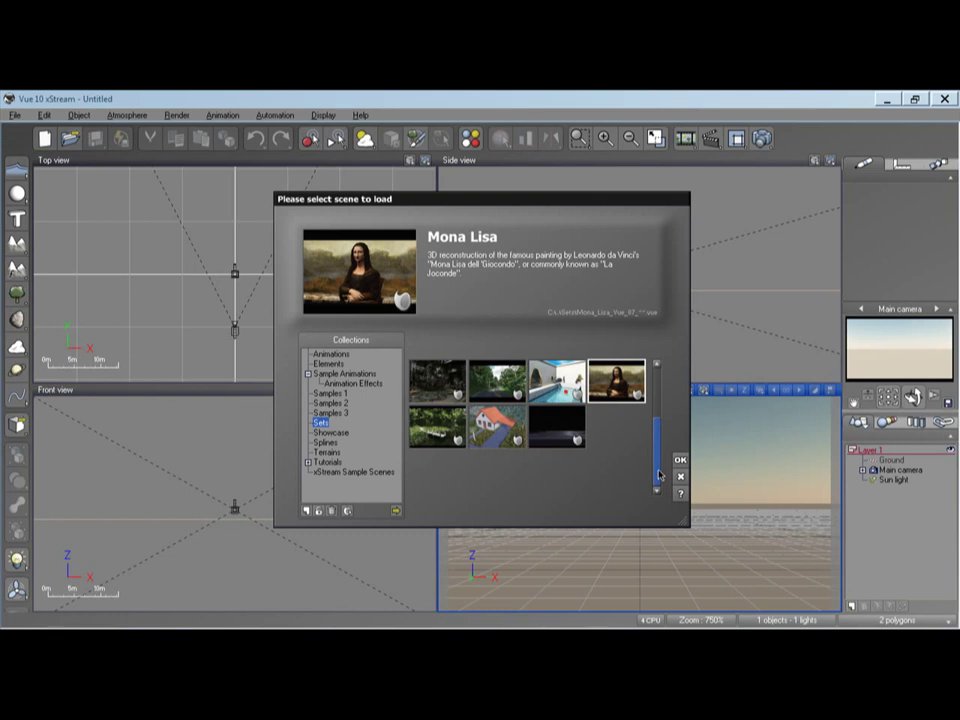
scroll(657, 381, up, 3)
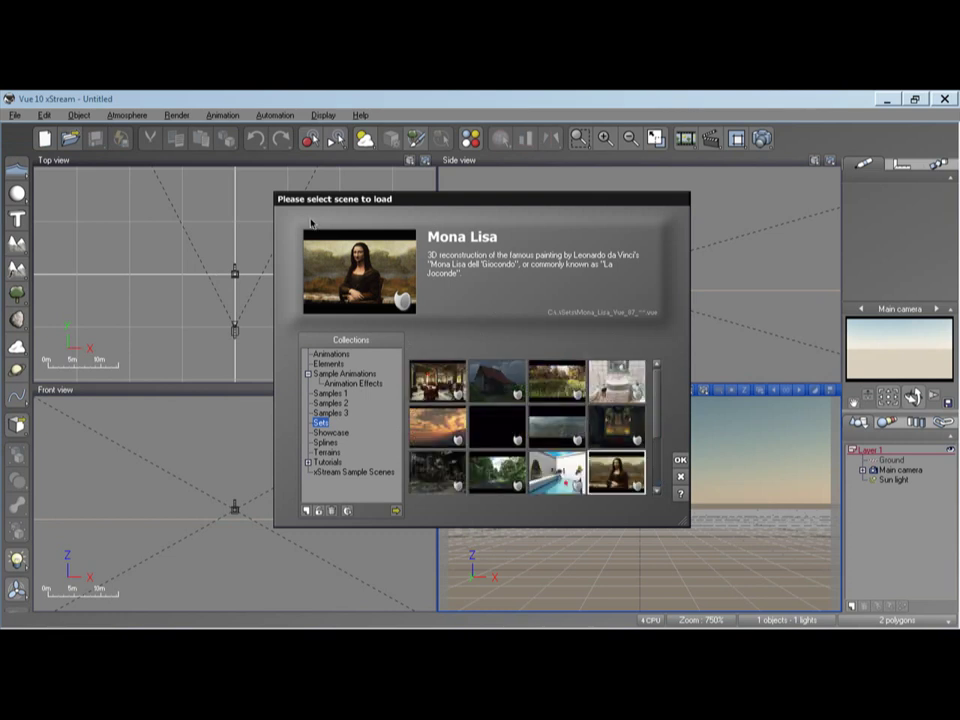
click(394, 512)
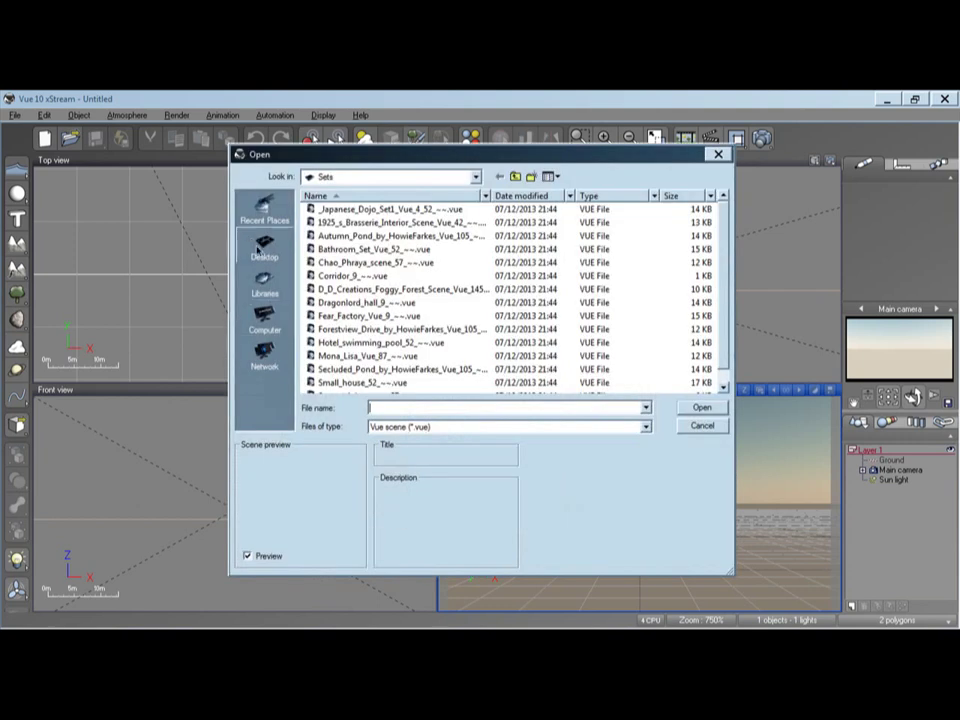
click(262, 248)
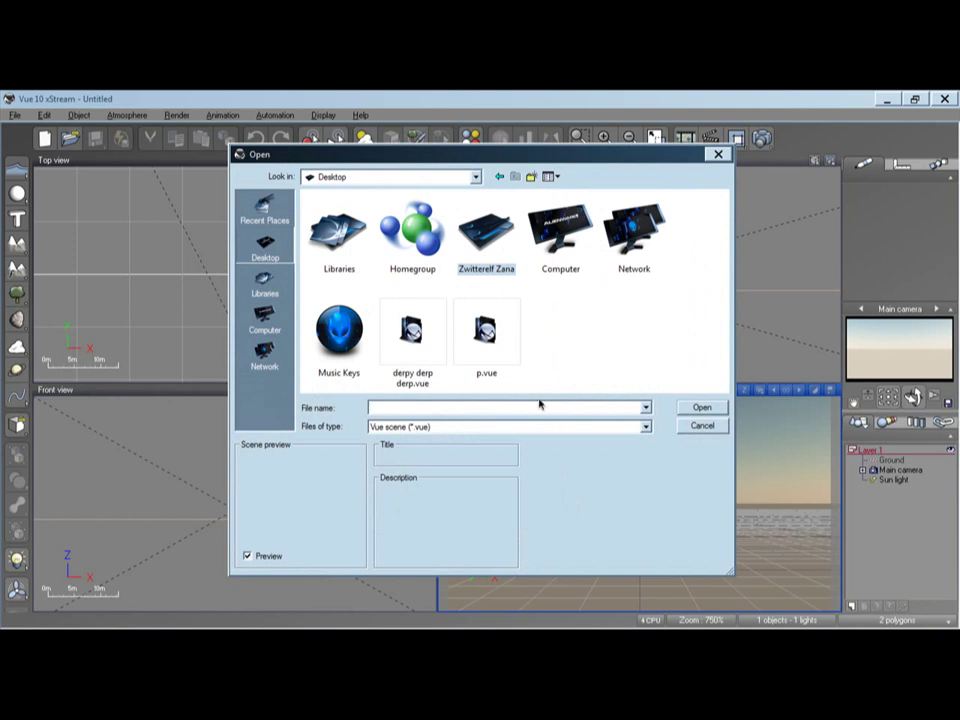
click(701, 425)
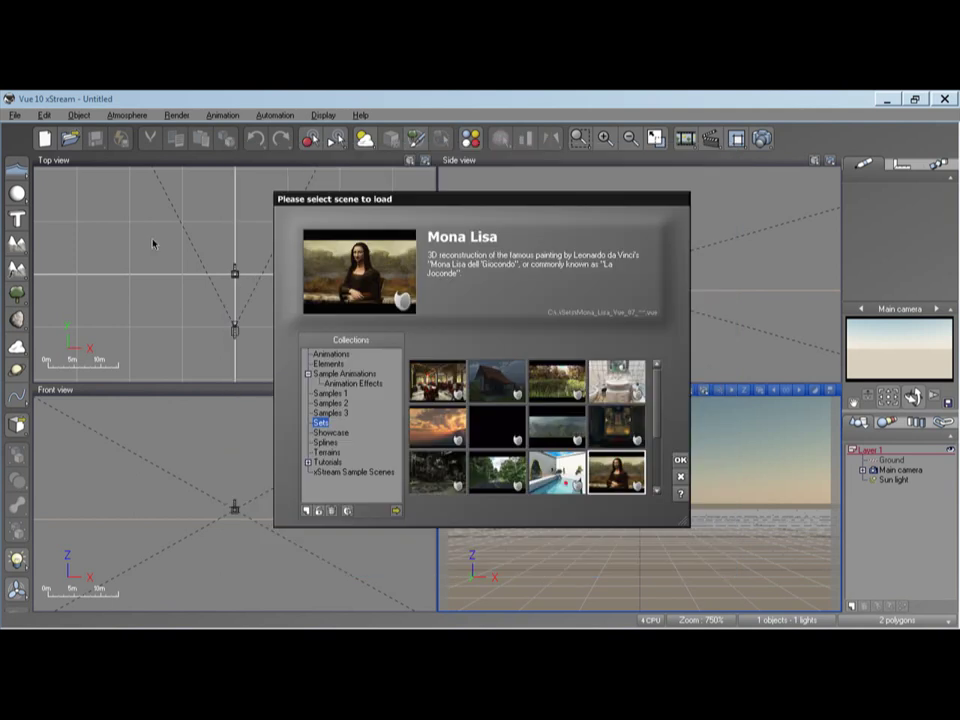
click(680, 476)
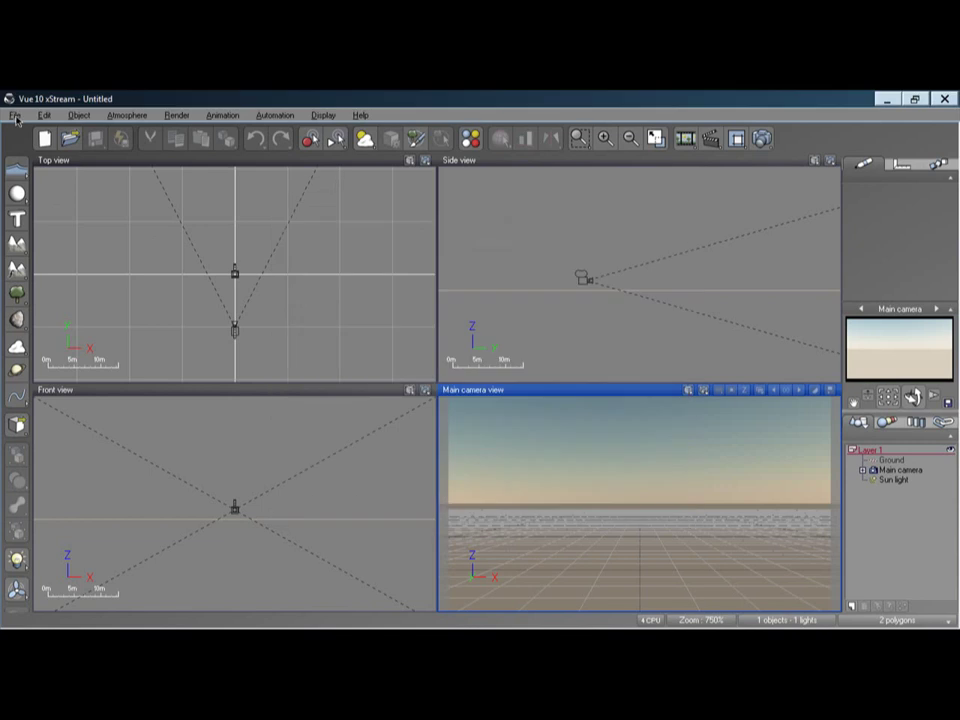
- Import the armoredoddity object from the Desktop into the empty scene
click(16, 116)
click(70, 321)
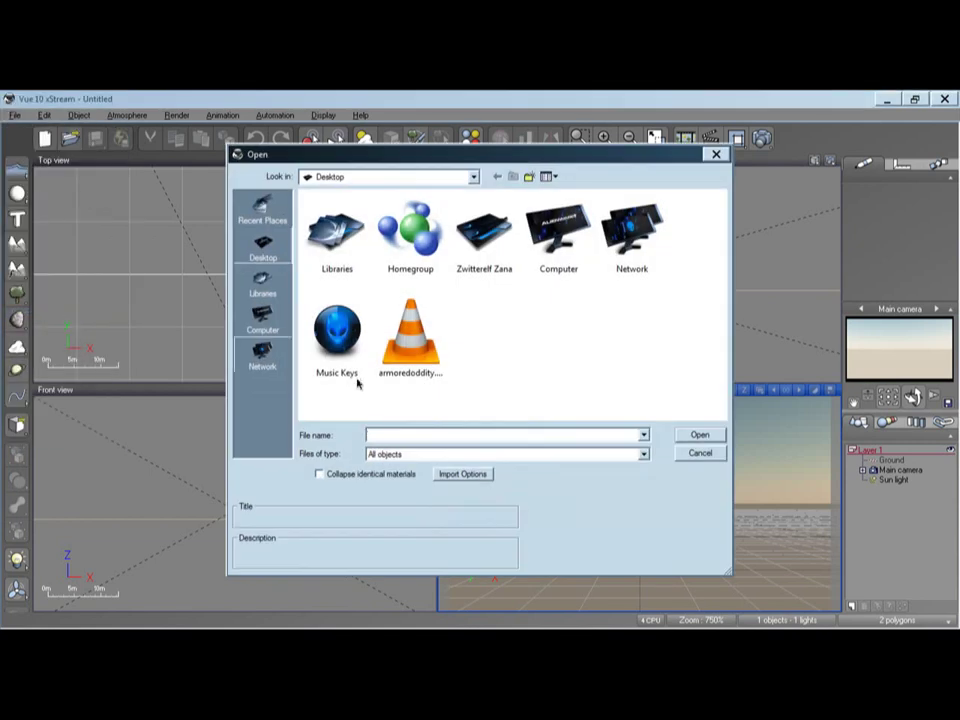
click(410, 335)
click(699, 435)
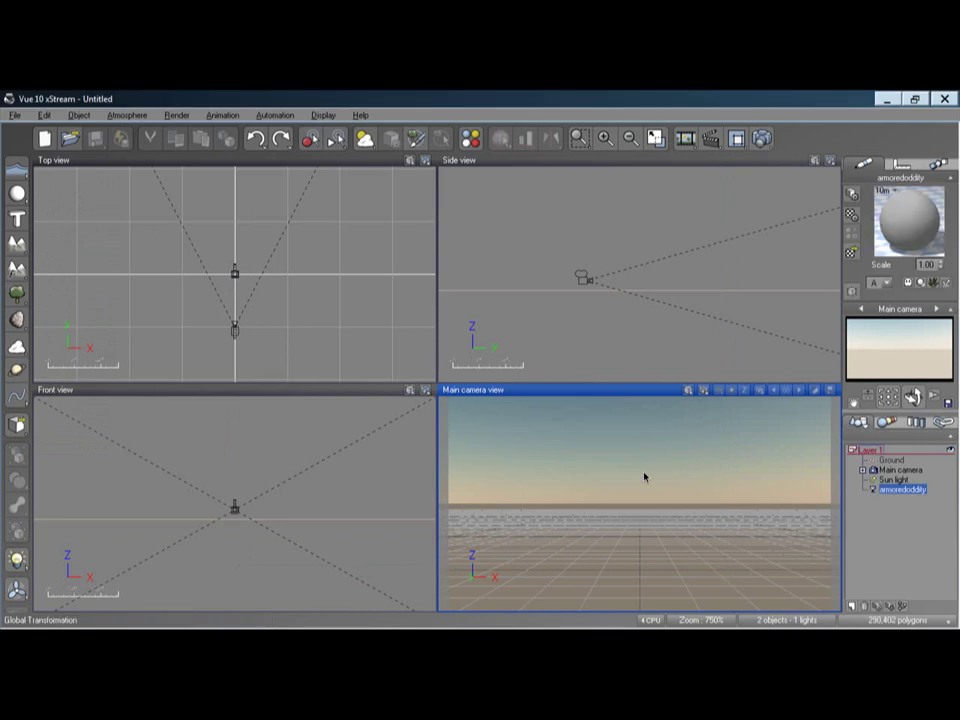
- Save the scene with the armoredoddity object to the Desktop as herp herpy herp derp.vue
click(15, 116)
click(30, 188)
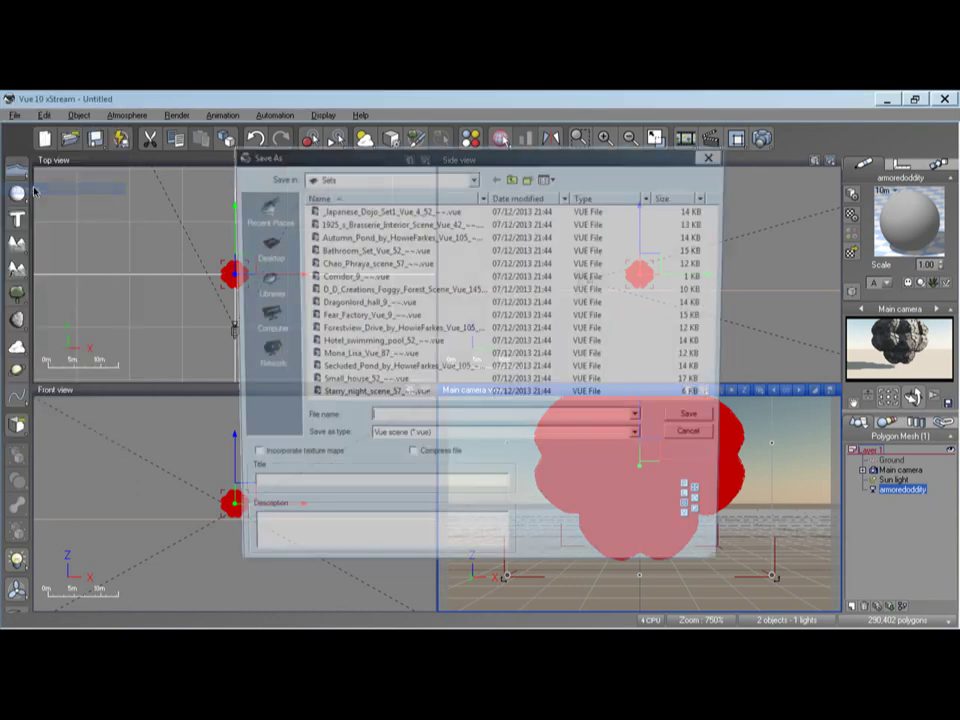
click(262, 246)
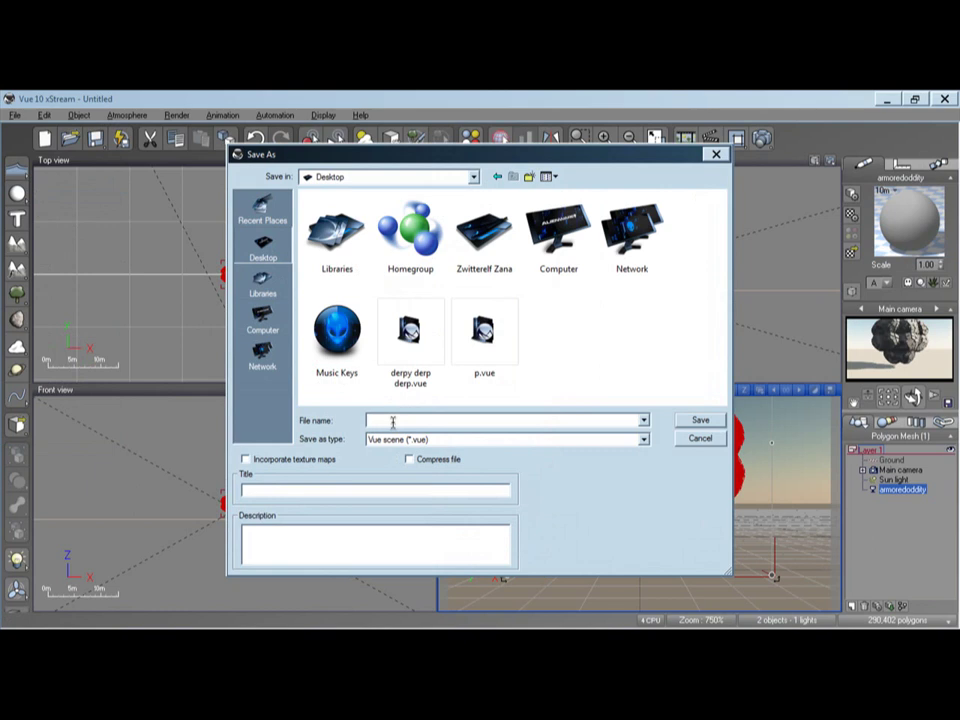
click(393, 421)
text(herp herpy herp derp)
click(701, 421)
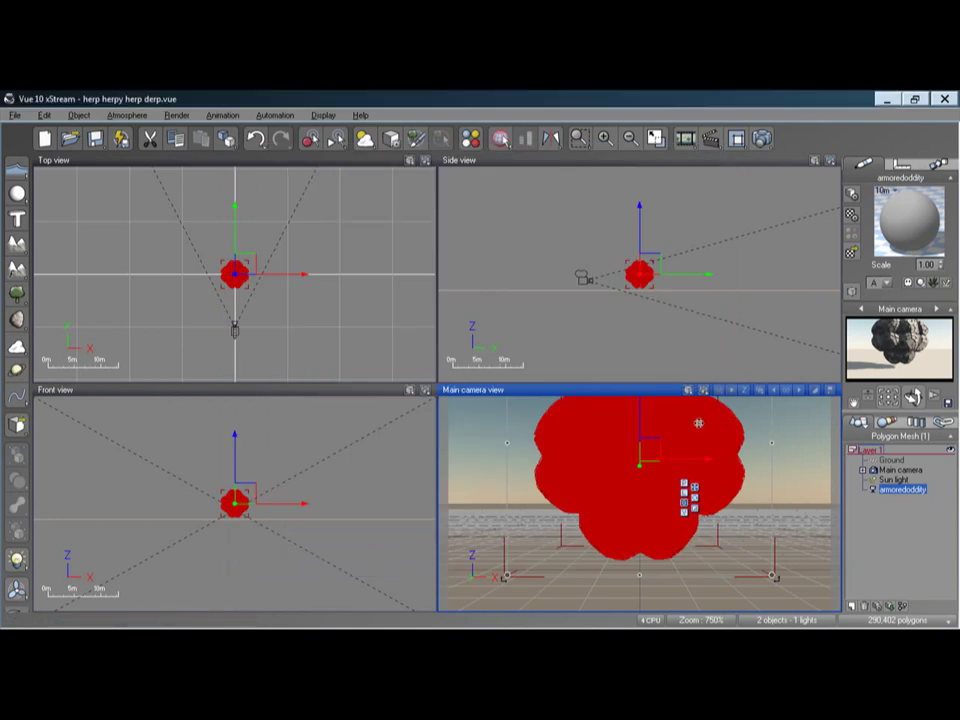
- Close Vue 10 xStream, launch Vue 11 Pioneer and dismiss its welcome dialog
click(944, 101)
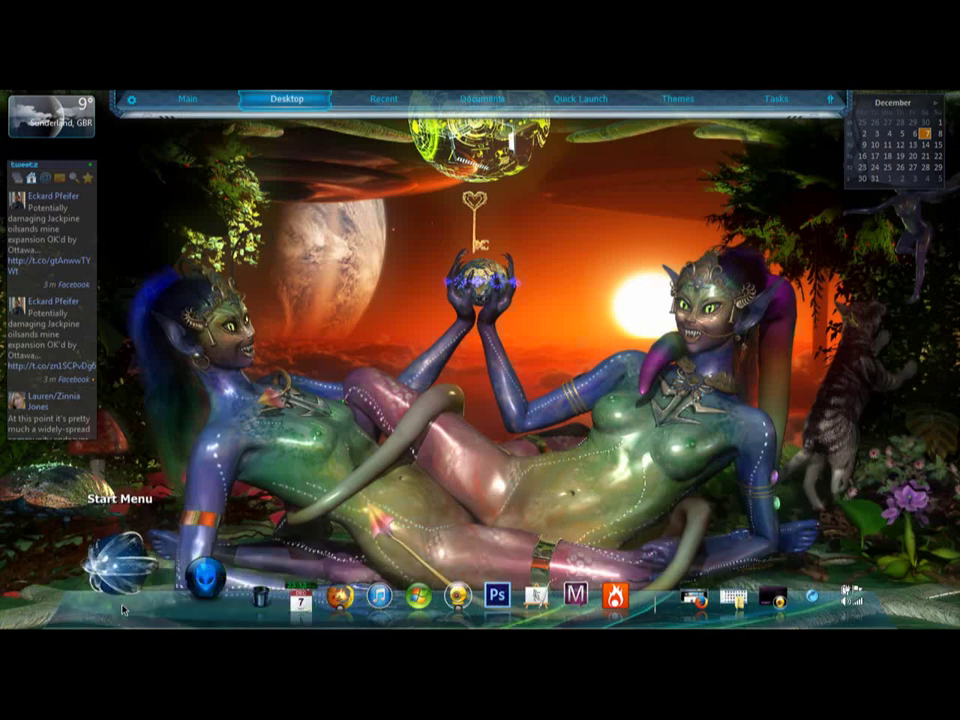
click(122, 605)
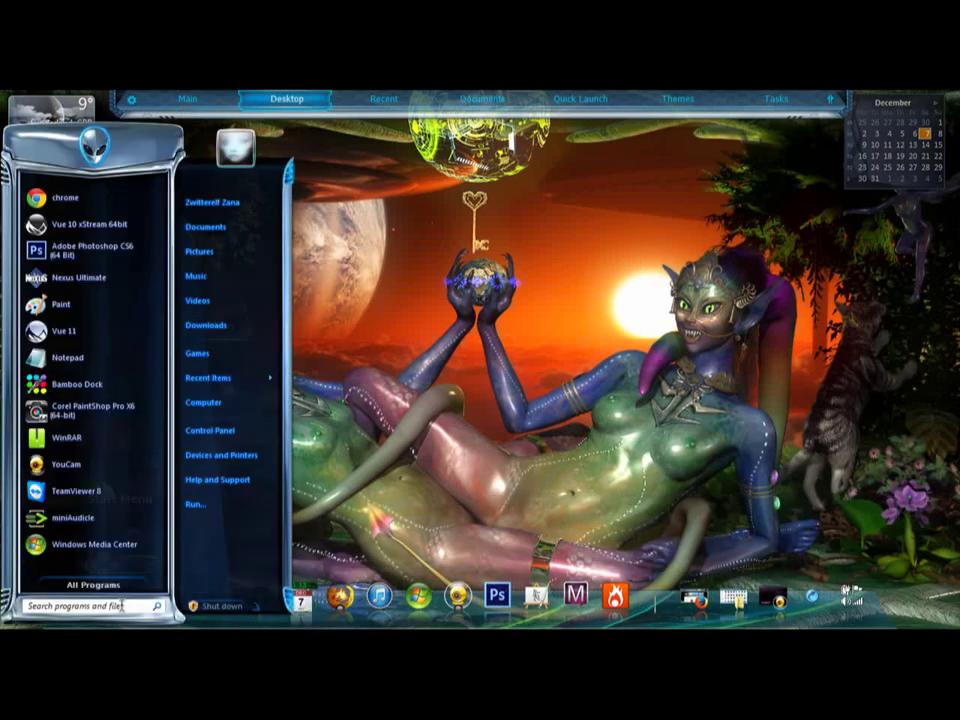
click(81, 331)
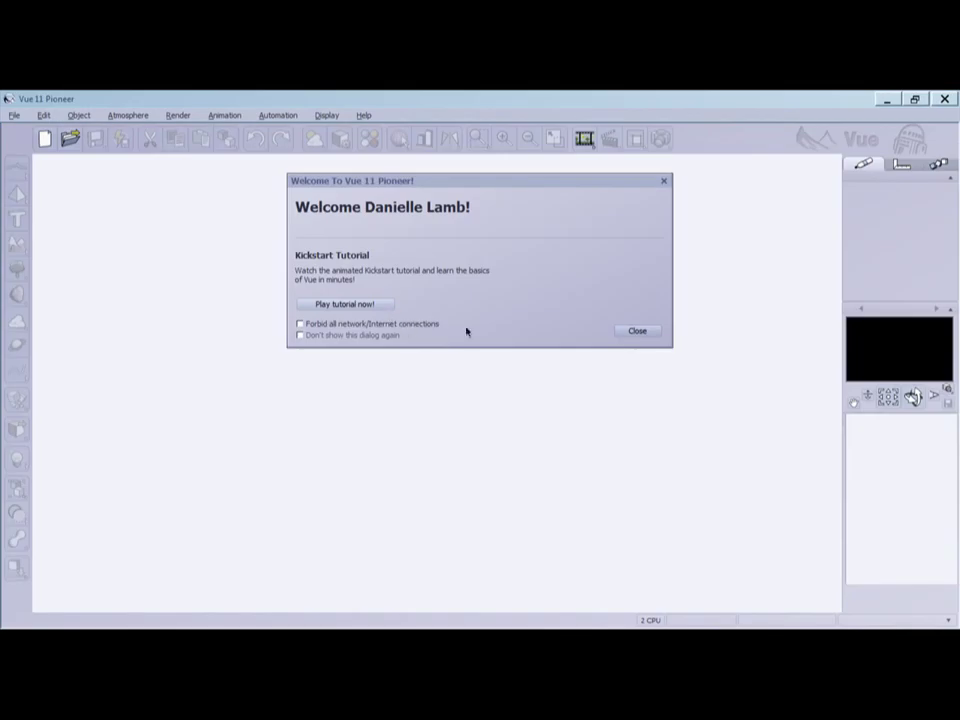
click(637, 330)
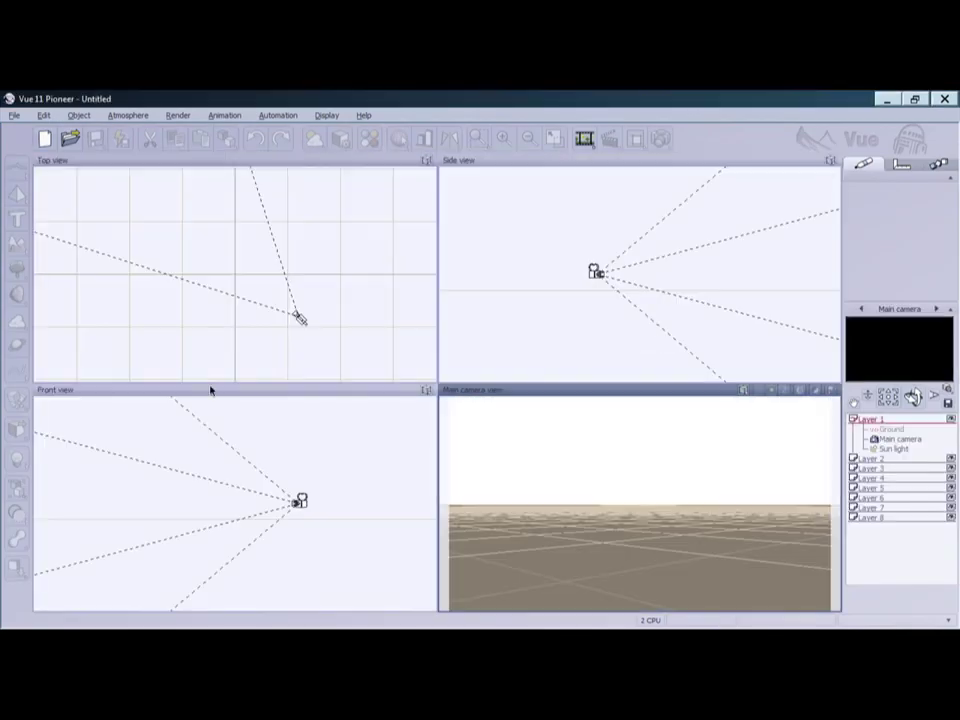
- Open the scene herp herpy herp derp.vue from the Desktop, acknowledging the locked-content notice and declining the scene's stored preference settings
click(15, 115)
click(30, 152)
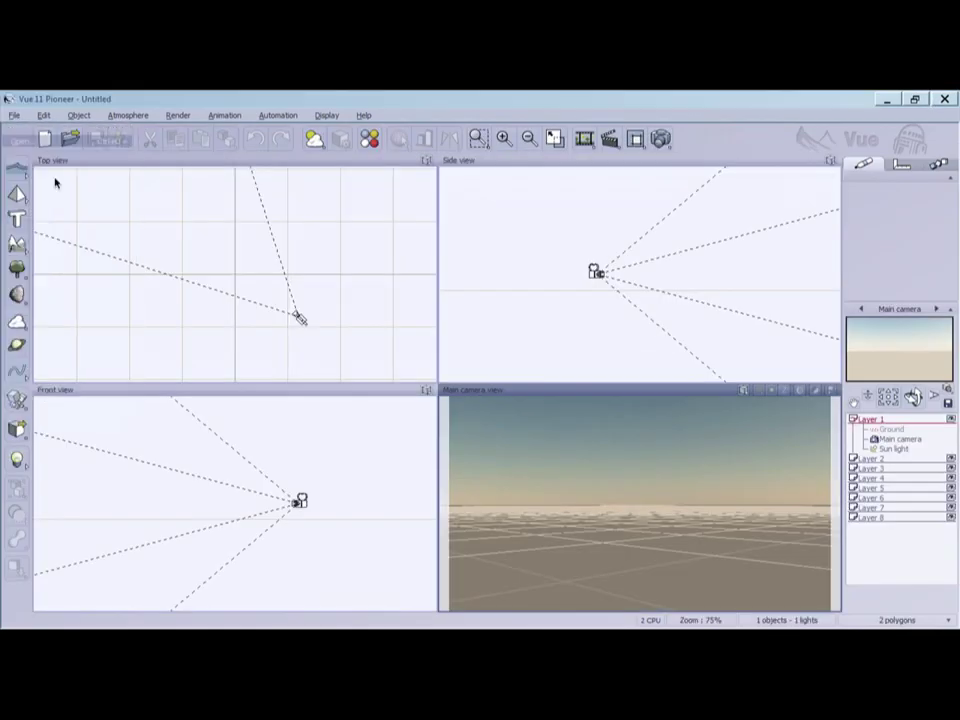
click(386, 518)
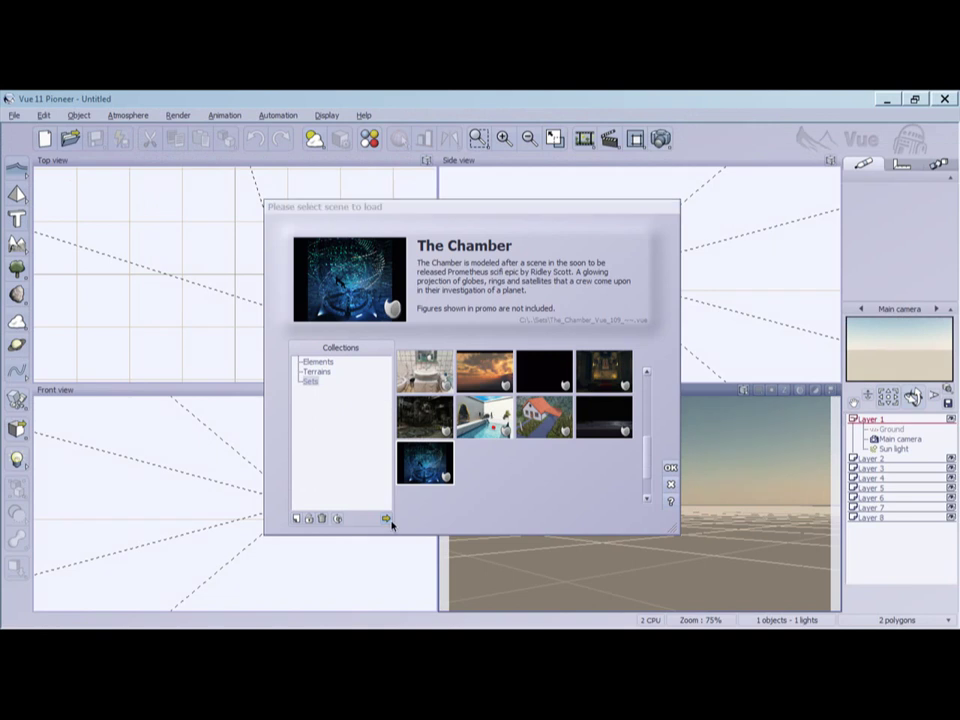
click(250, 258)
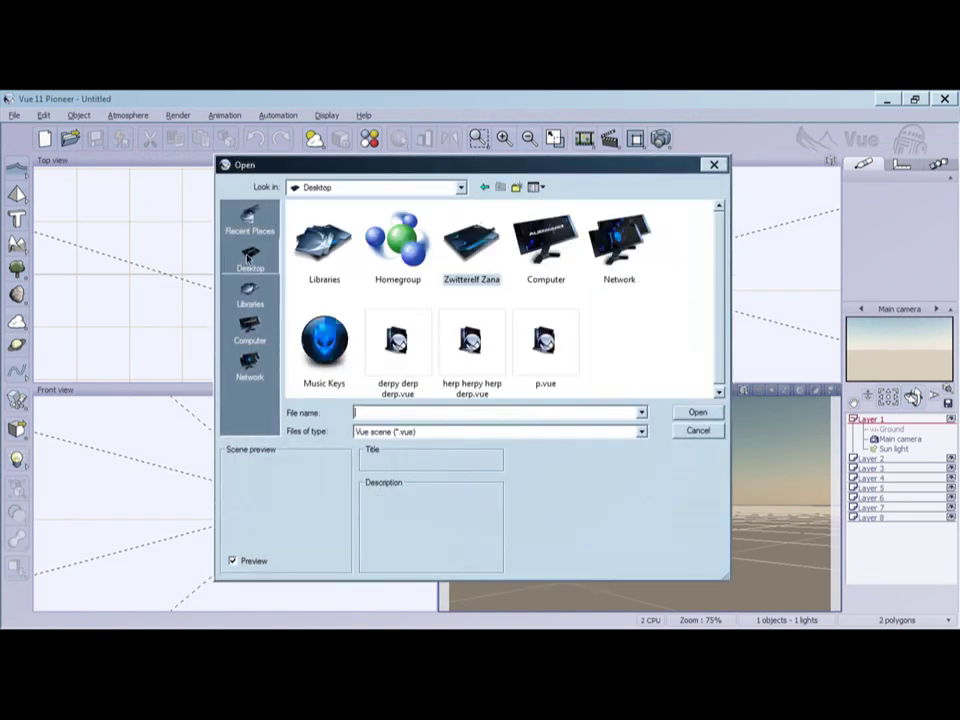
click(467, 362)
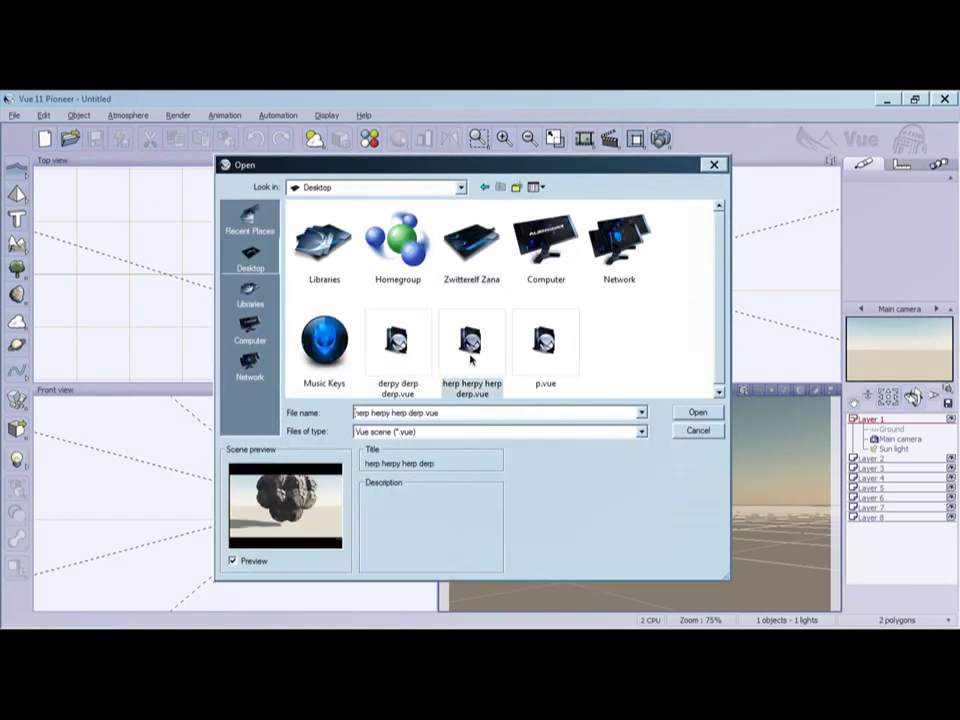
click(696, 414)
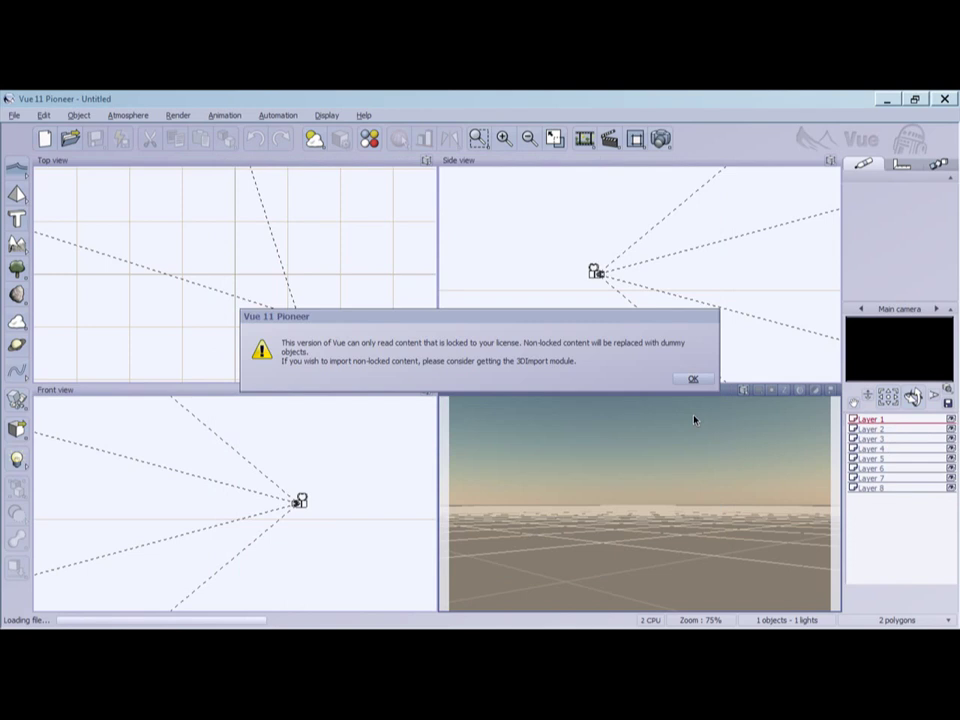
click(695, 379)
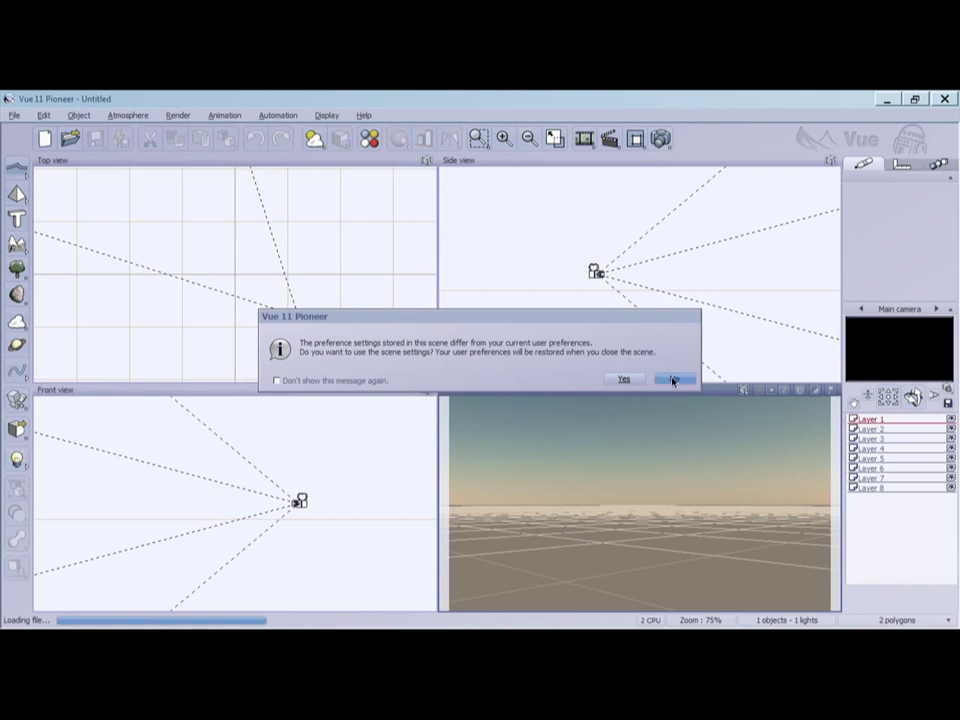
click(676, 380)
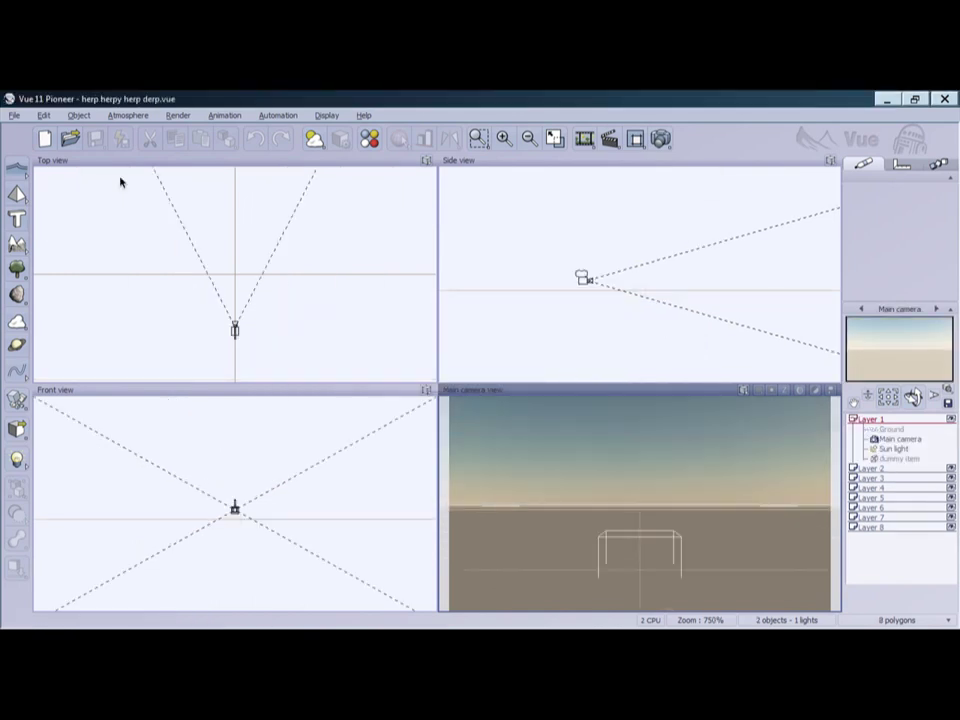
- Open the additional modules chooser and examine the LightTune, KronosFX and AdvancedGraph modules in the Vue 11 collection
click(15, 115)
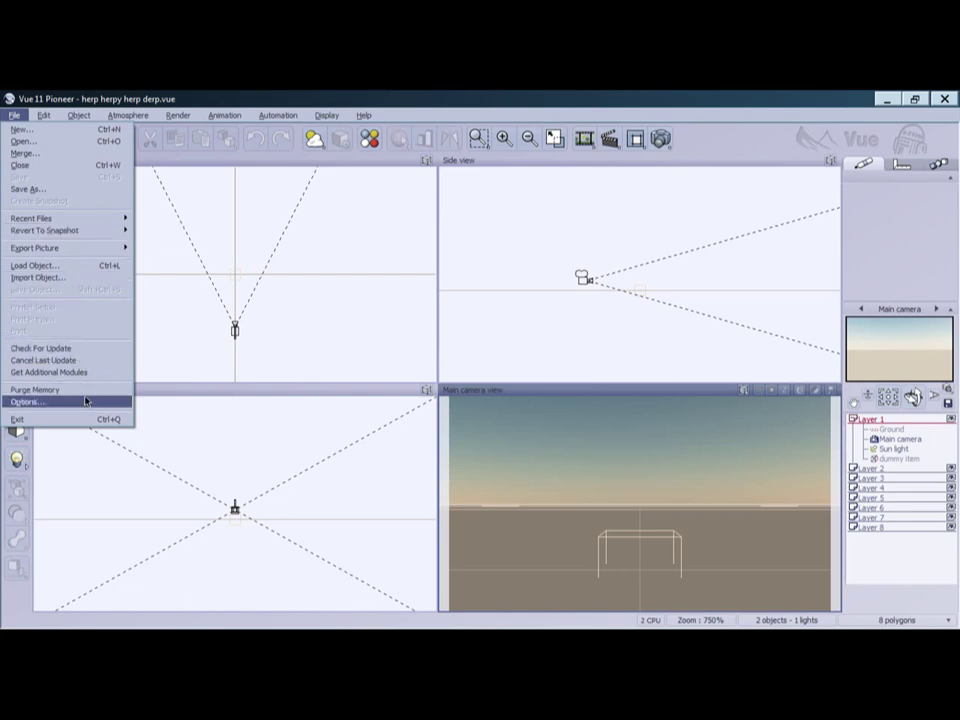
click(83, 374)
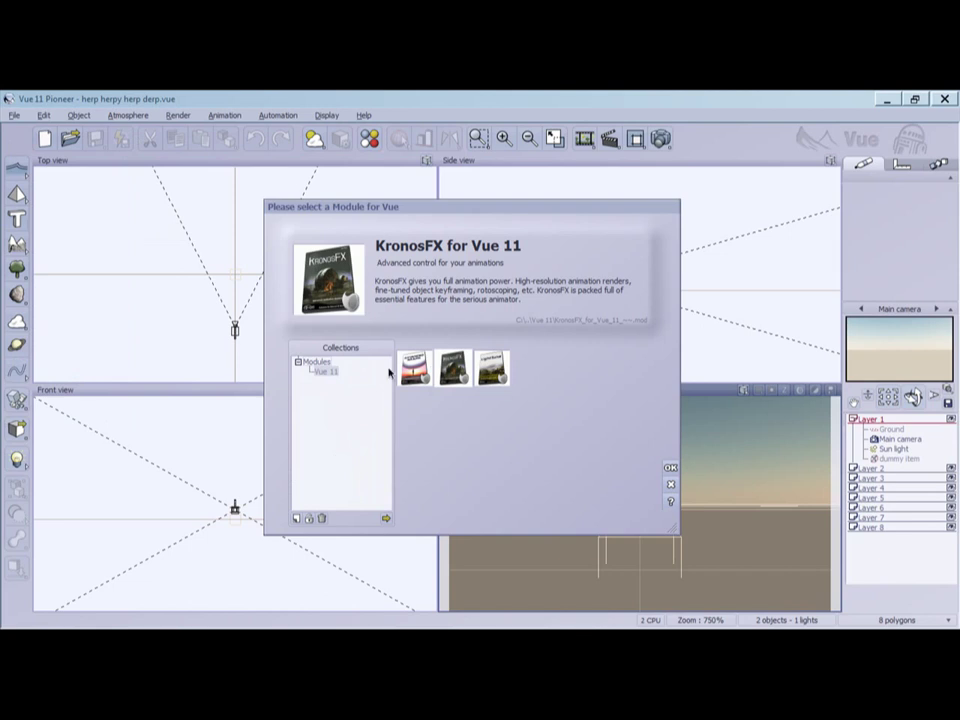
click(310, 362)
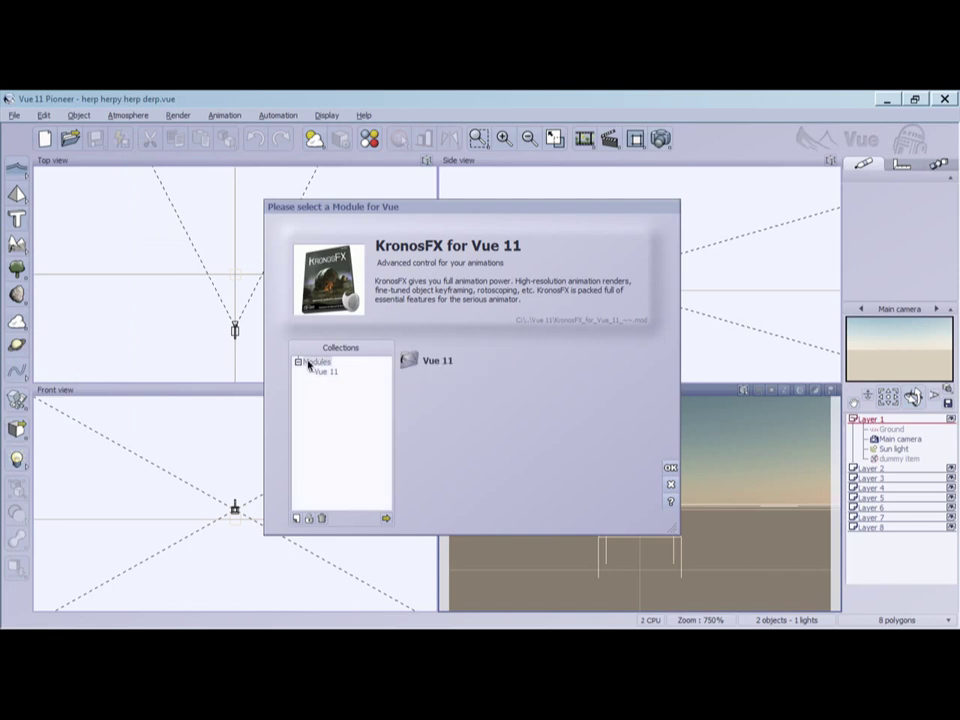
click(322, 371)
click(452, 370)
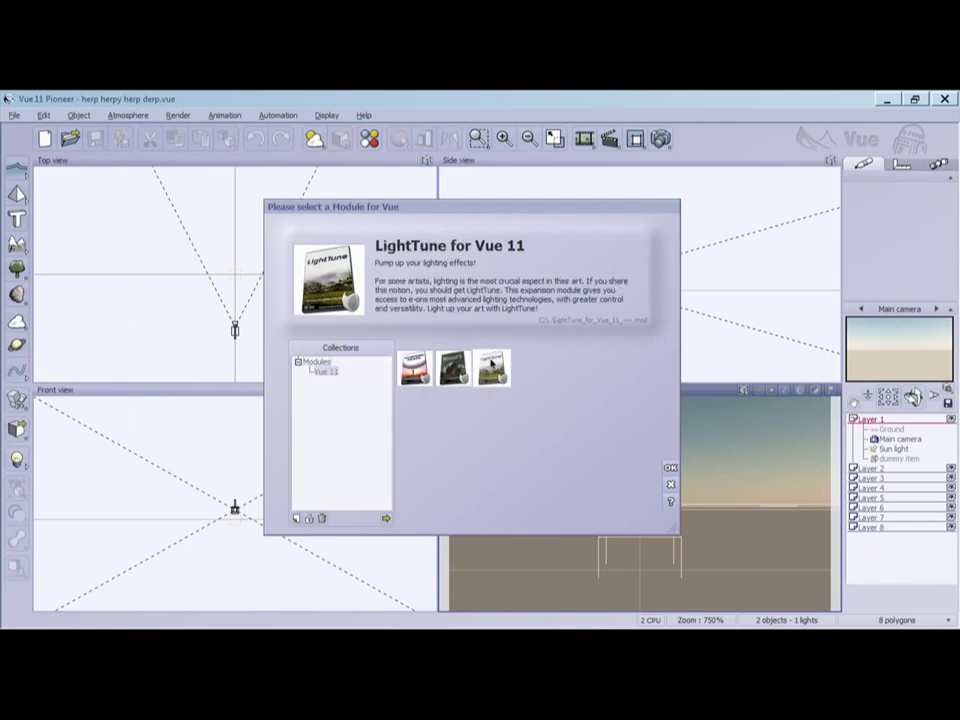
click(452, 370)
click(416, 369)
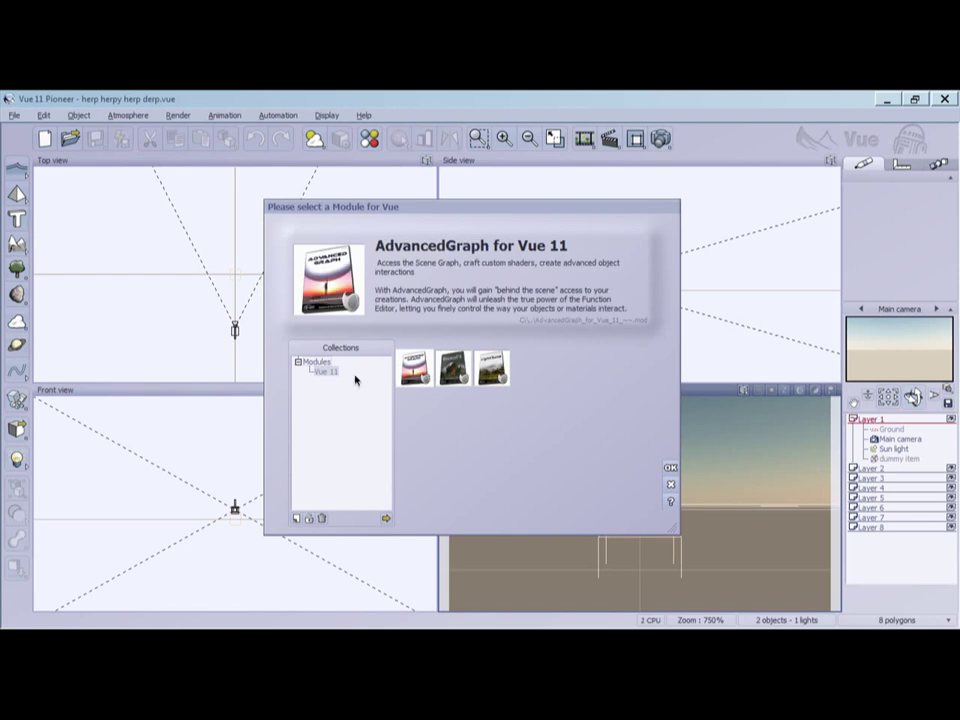
click(298, 362)
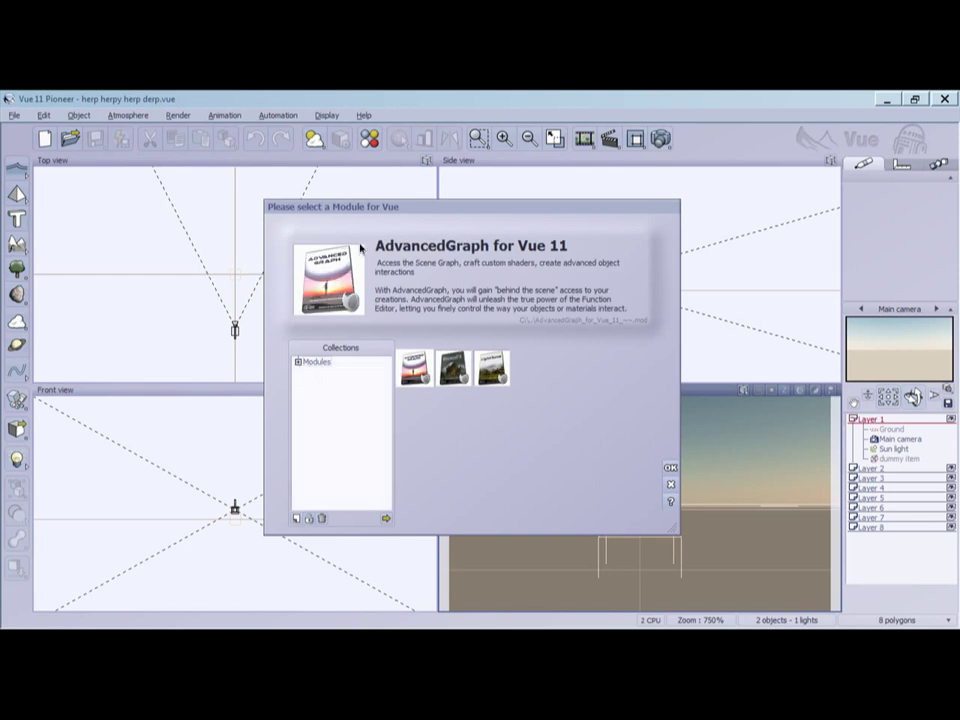
drag(358, 210, 231, 229)
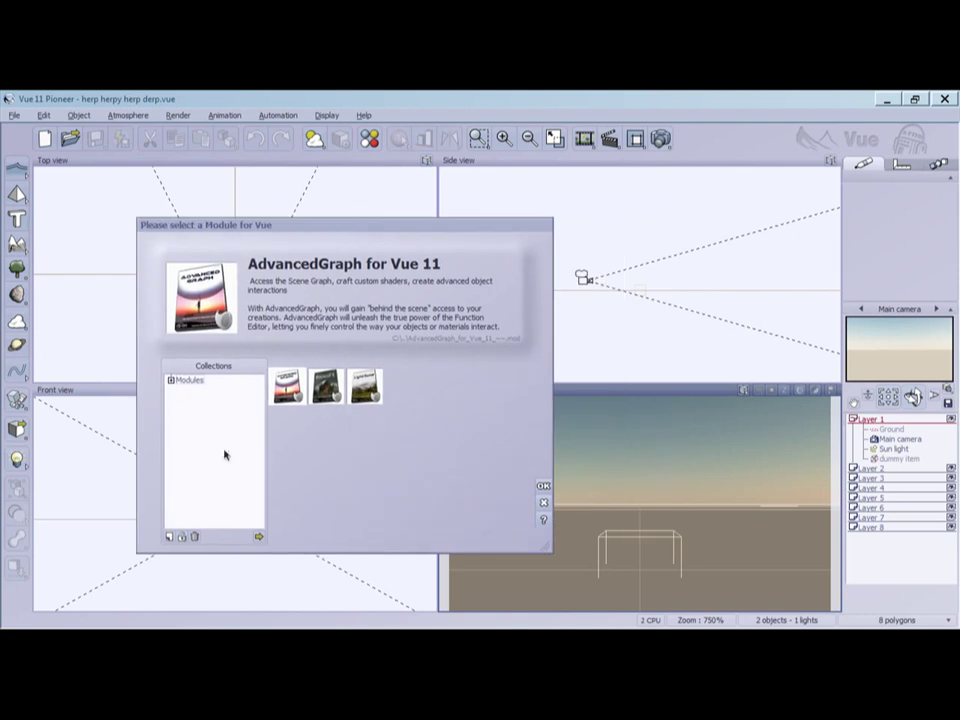
- View the module files in the Vue 11 folder on disk, then close the file browser and the modules chooser
click(258, 537)
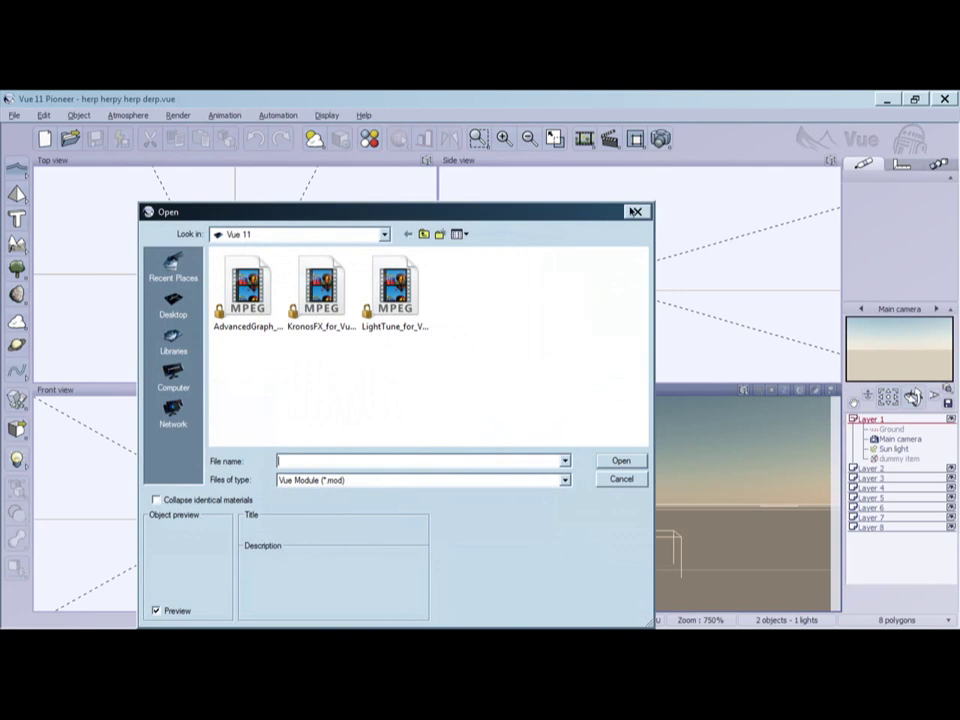
click(638, 212)
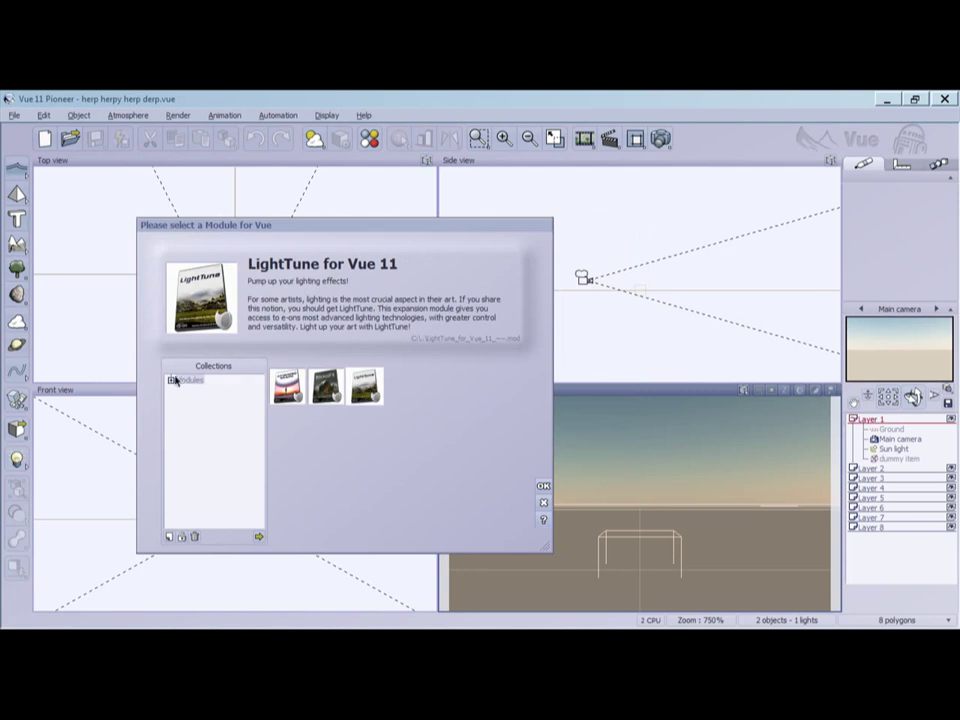
click(544, 502)
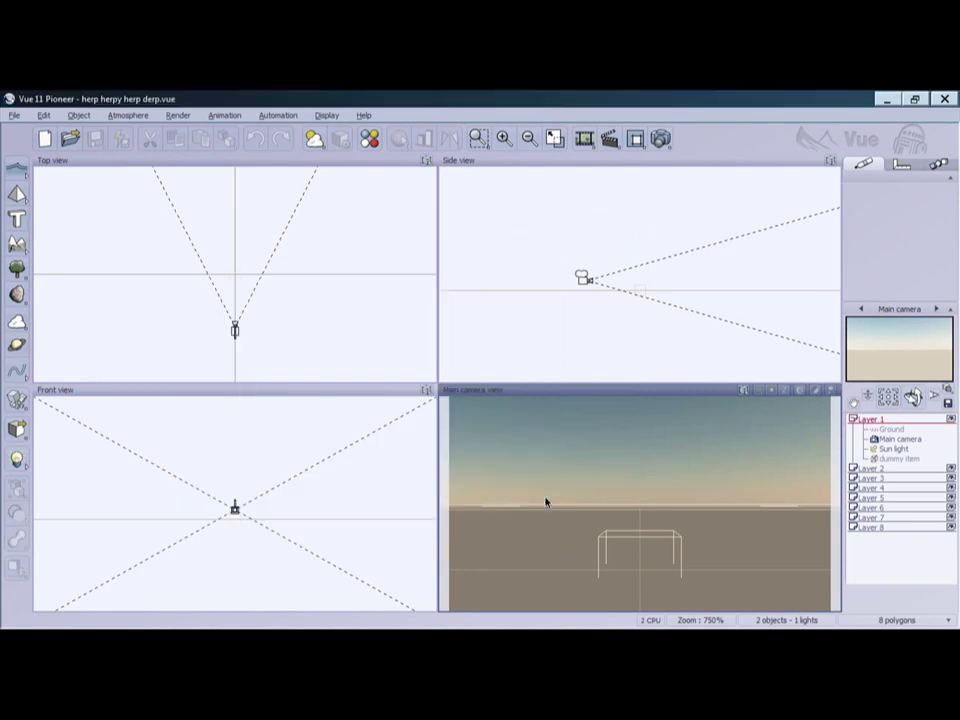
- Reopen the additional modules chooser and check the contents of the Modules and Vue 11 collections for further modules
click(15, 116)
click(65, 373)
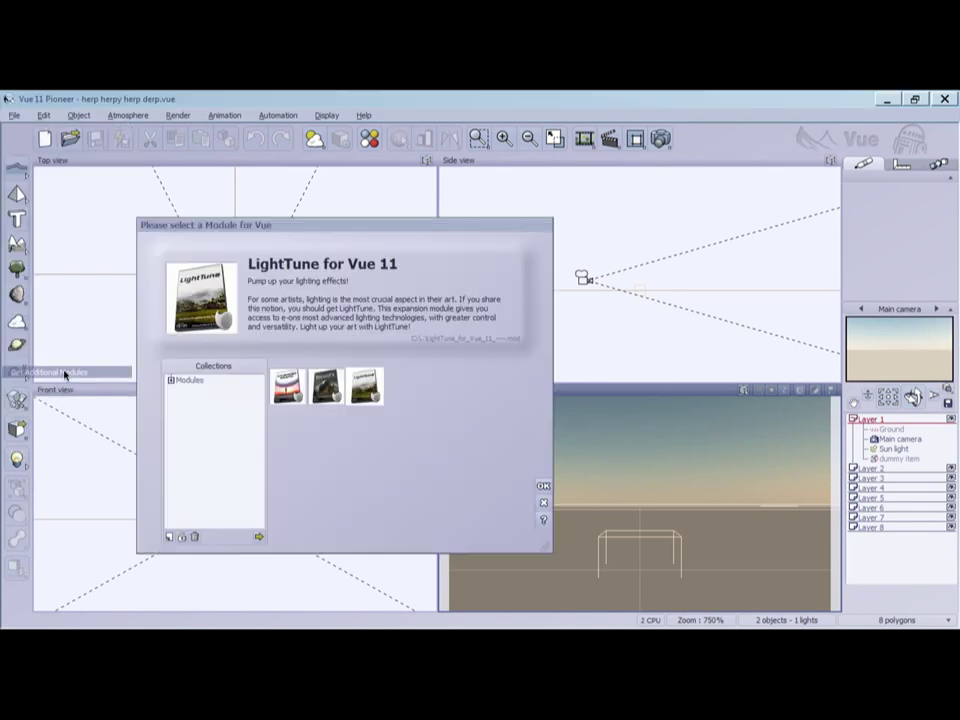
click(170, 381)
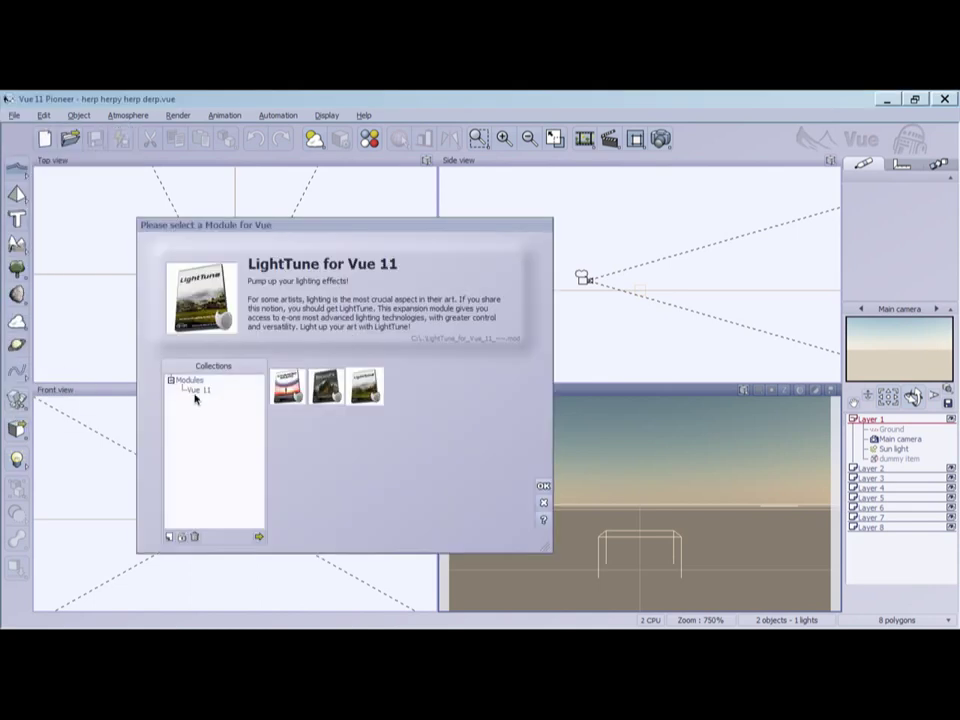
click(184, 382)
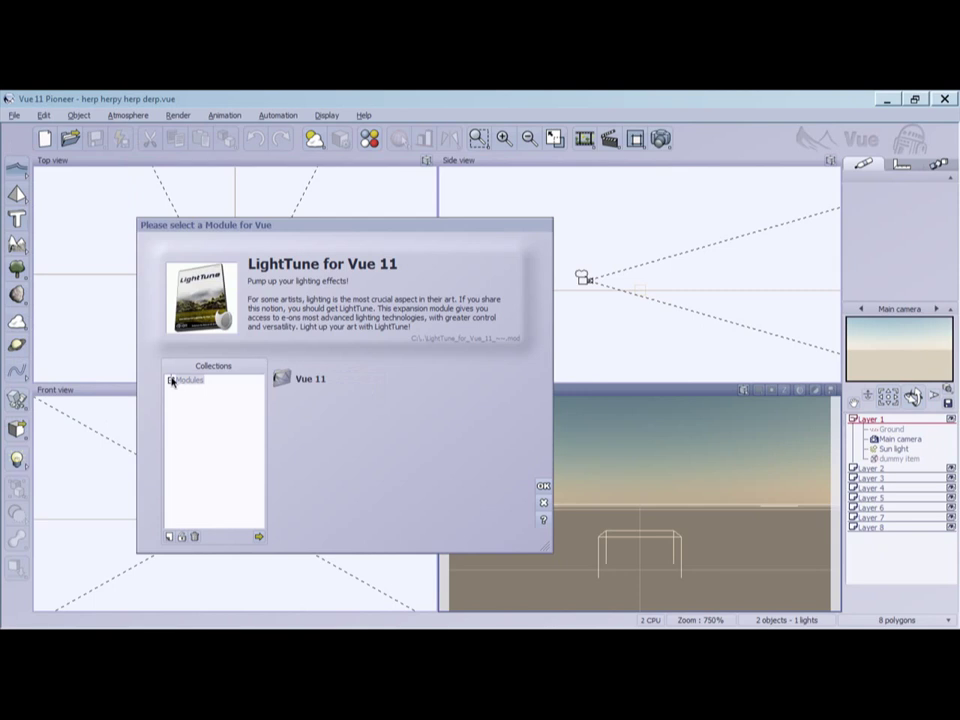
double_click(309, 379)
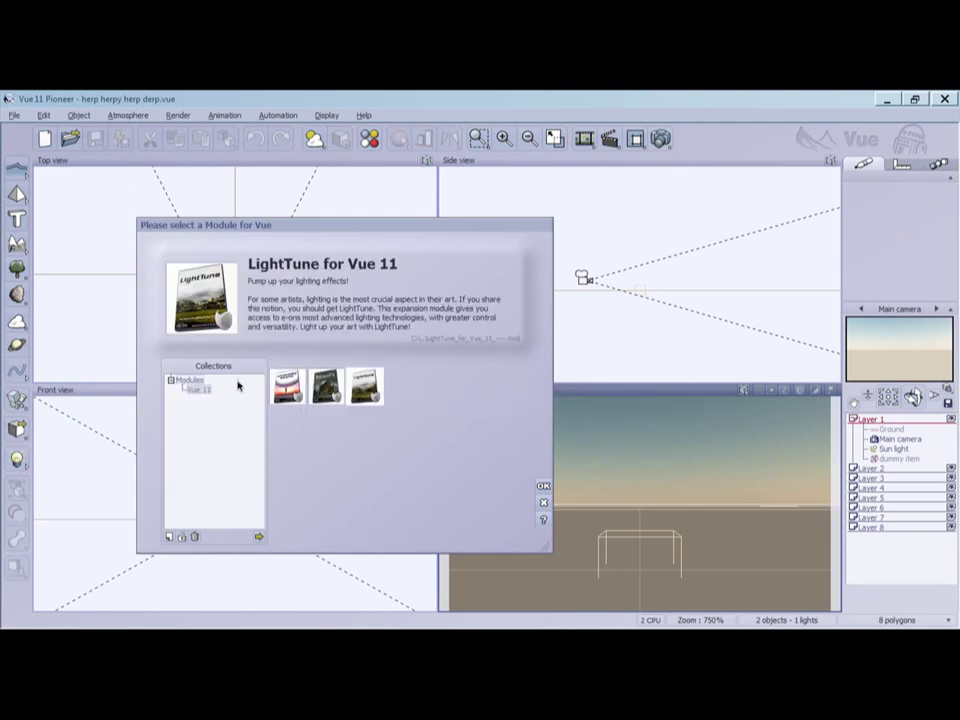
click(170, 381)
click(186, 383)
click(170, 381)
click(197, 389)
- Browse the disk for module files and look through the Vue 10 xStream folder inside e-on software
click(258, 538)
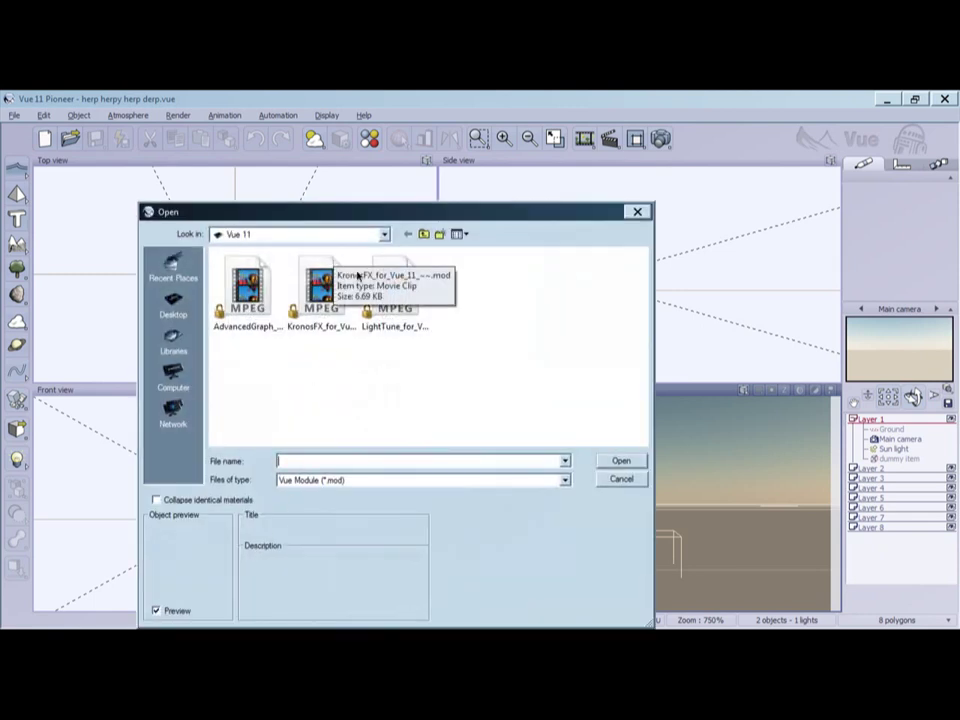
click(384, 234)
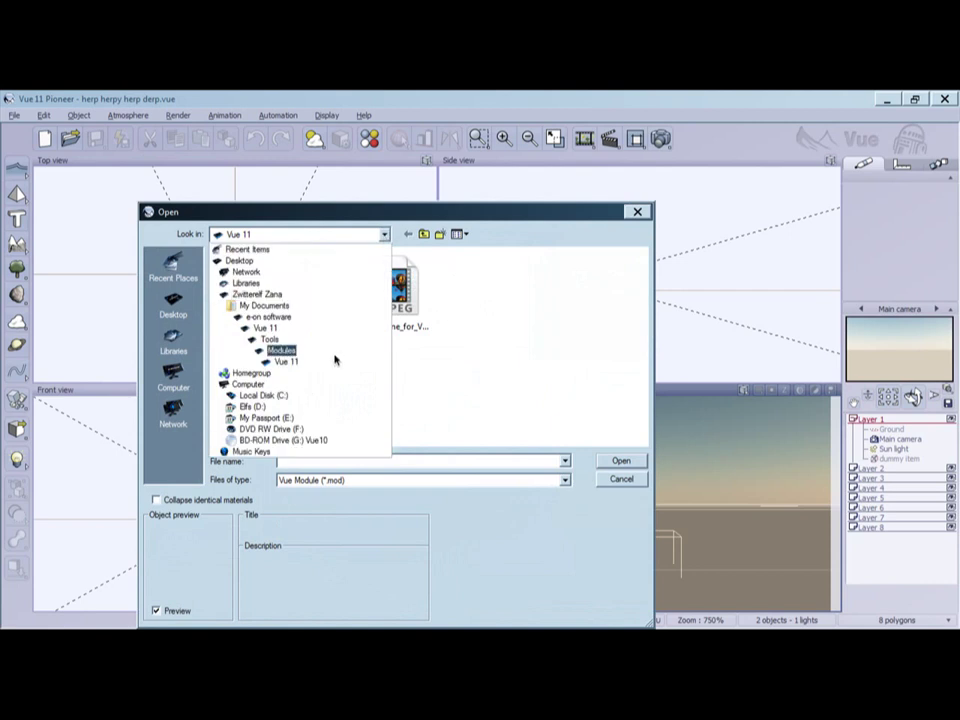
click(320, 317)
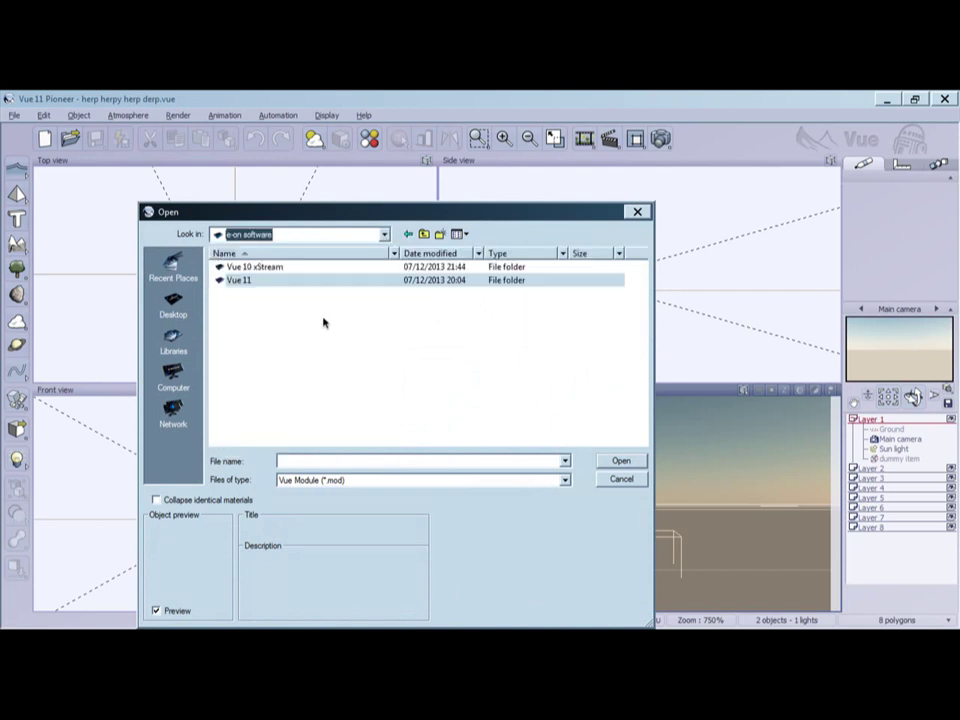
double_click(257, 268)
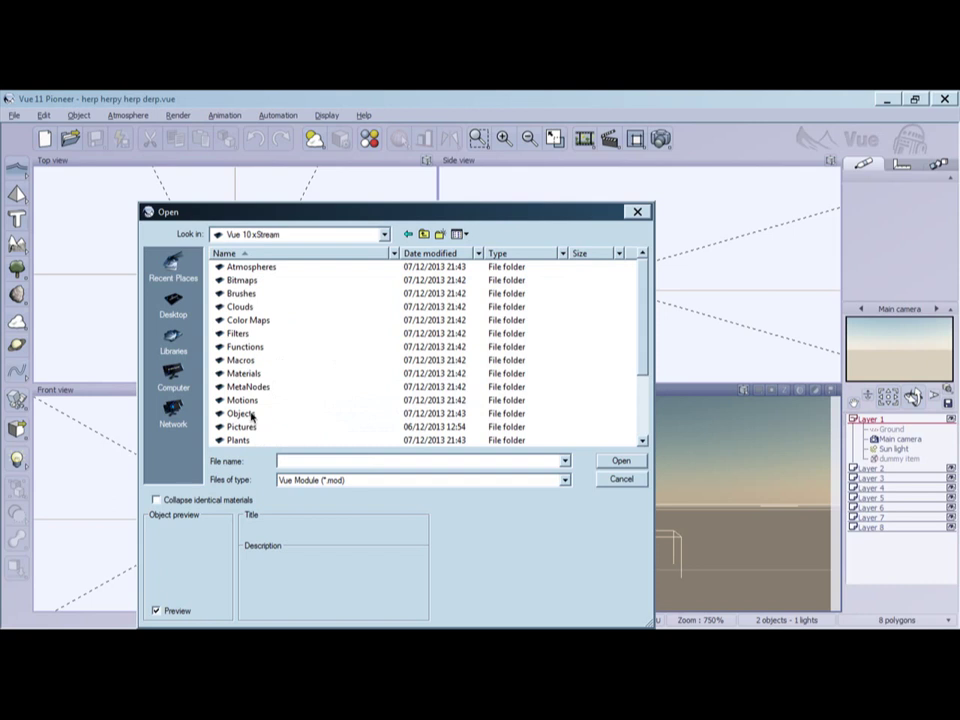
scroll(281, 389, down, 2)
scroll(281, 389, up, 1)
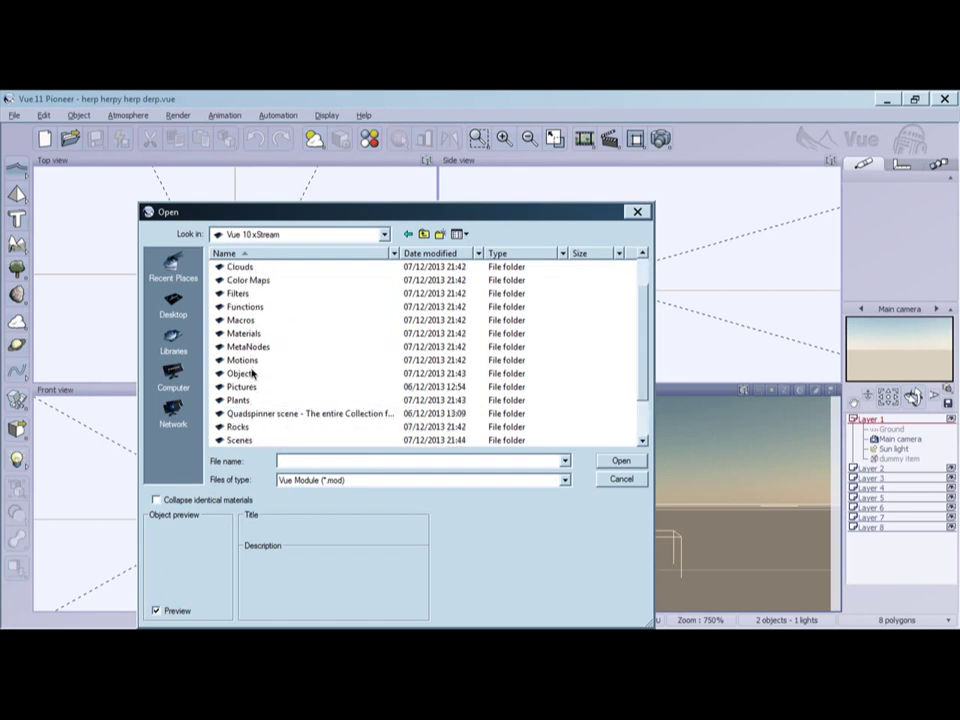
scroll(273, 389, down, 2)
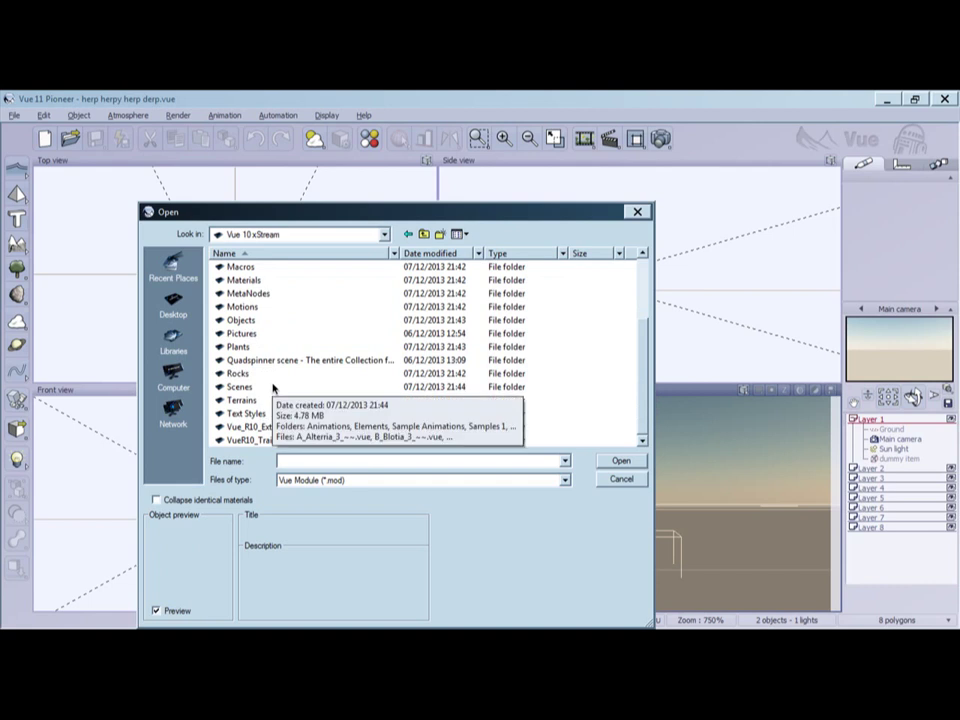
scroll(273, 389, up, 2)
scroll(273, 389, up, 1)
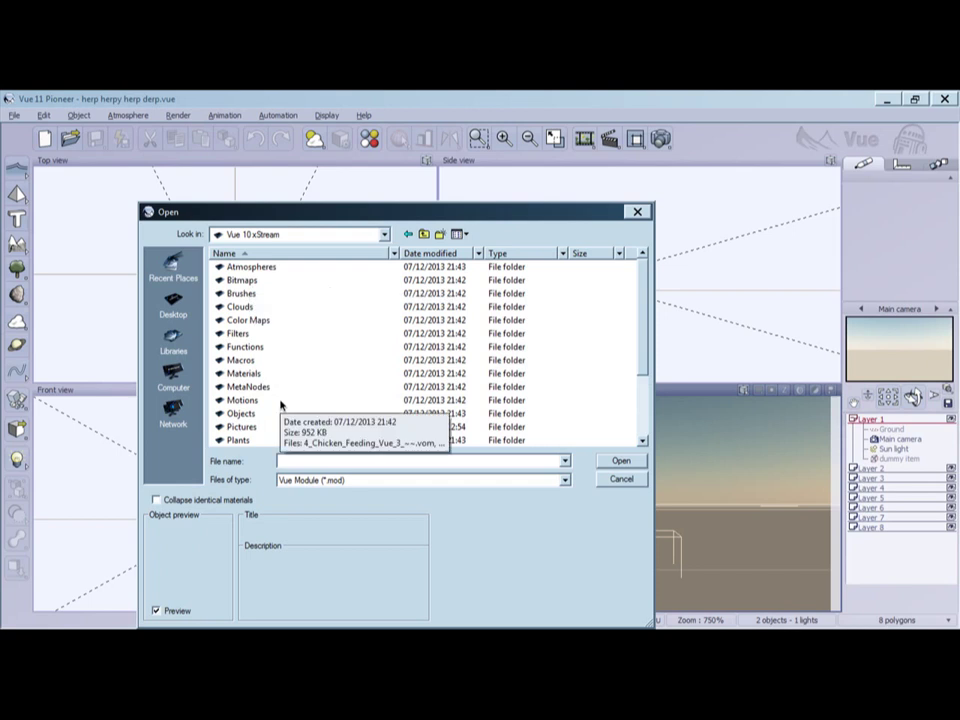
scroll(283, 400, down, 3)
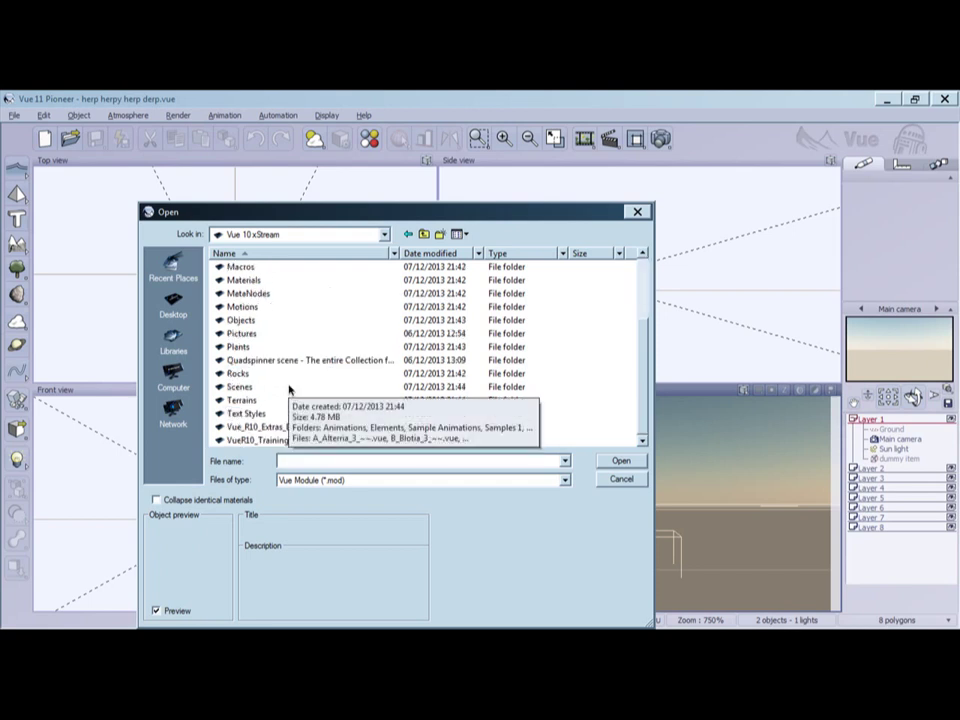
scroll(290, 388, up, 2)
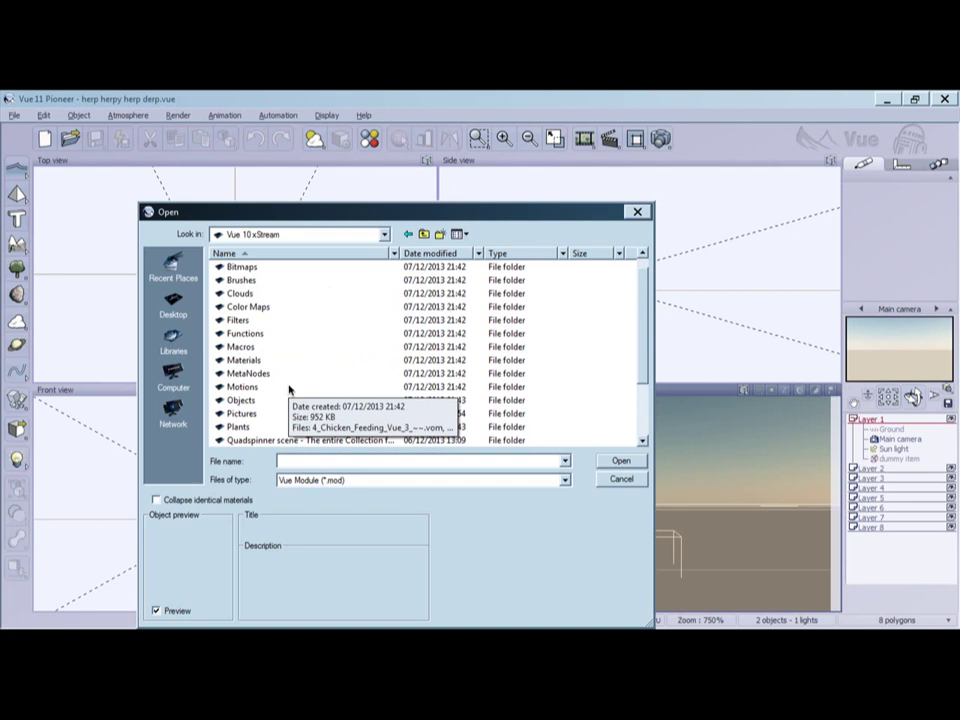
- Reload the Vue 10 xStream documents folder in the Open dialog and look through its subfolders for modules
drag(300, 212, 300, 185)
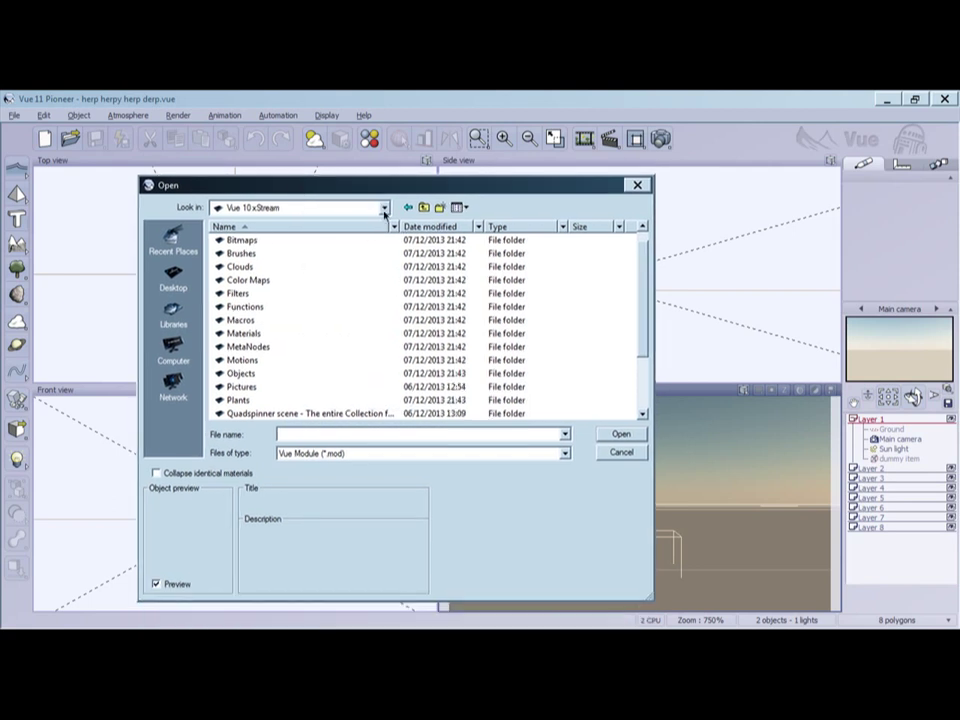
click(384, 211)
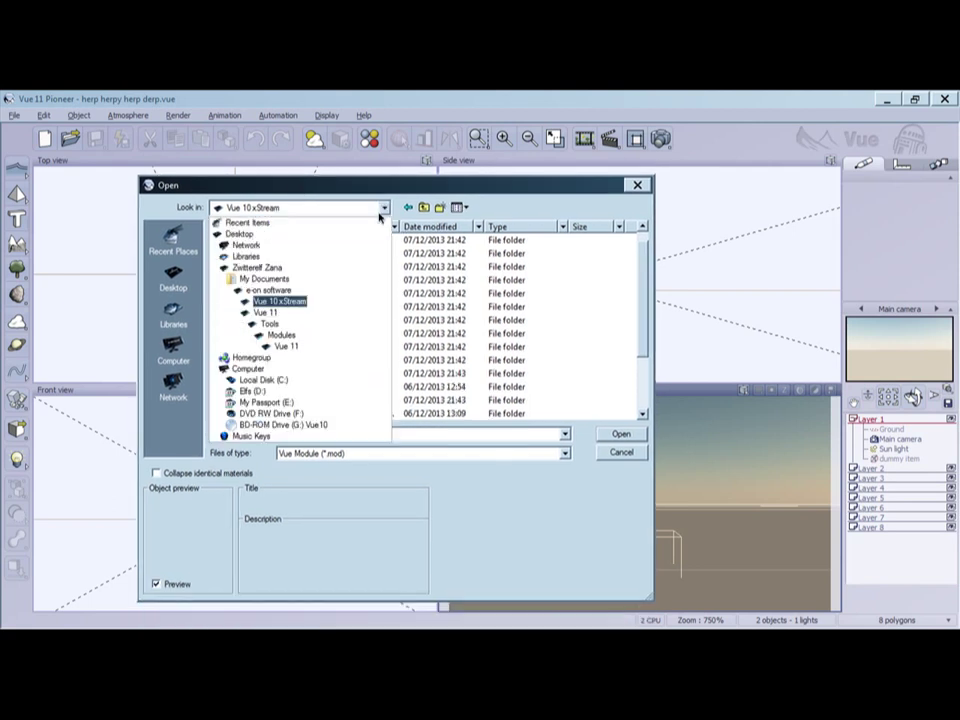
click(285, 302)
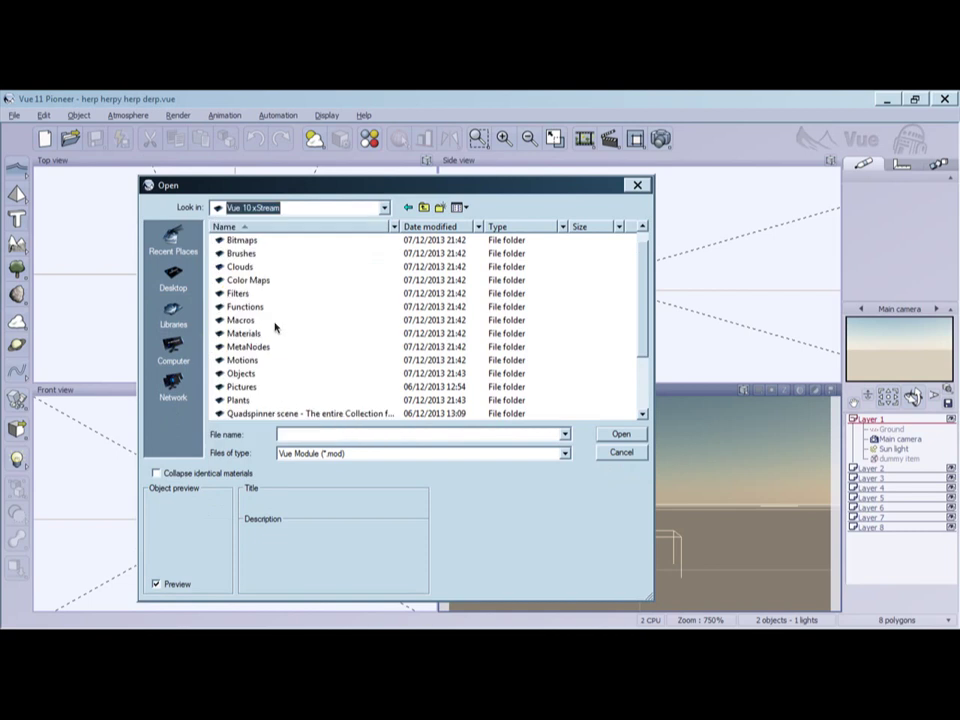
mouse_move(265, 350)
drag(647, 302, 643, 261)
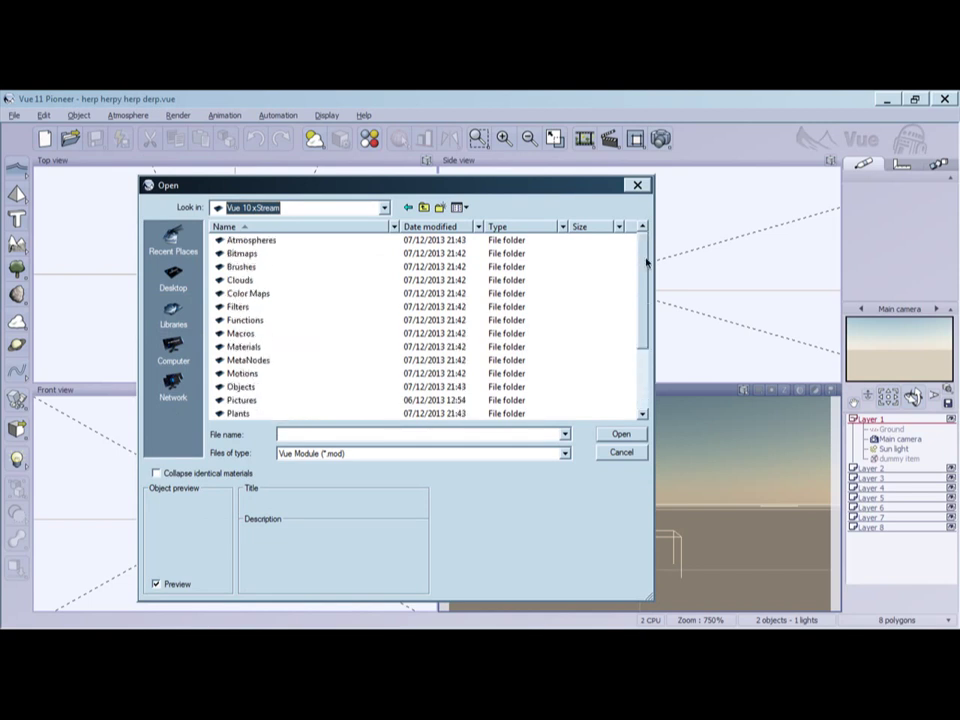
- Compare the subfolders of the Vue 11 documents folder with those of the Vue 10 xStream folder
click(385, 208)
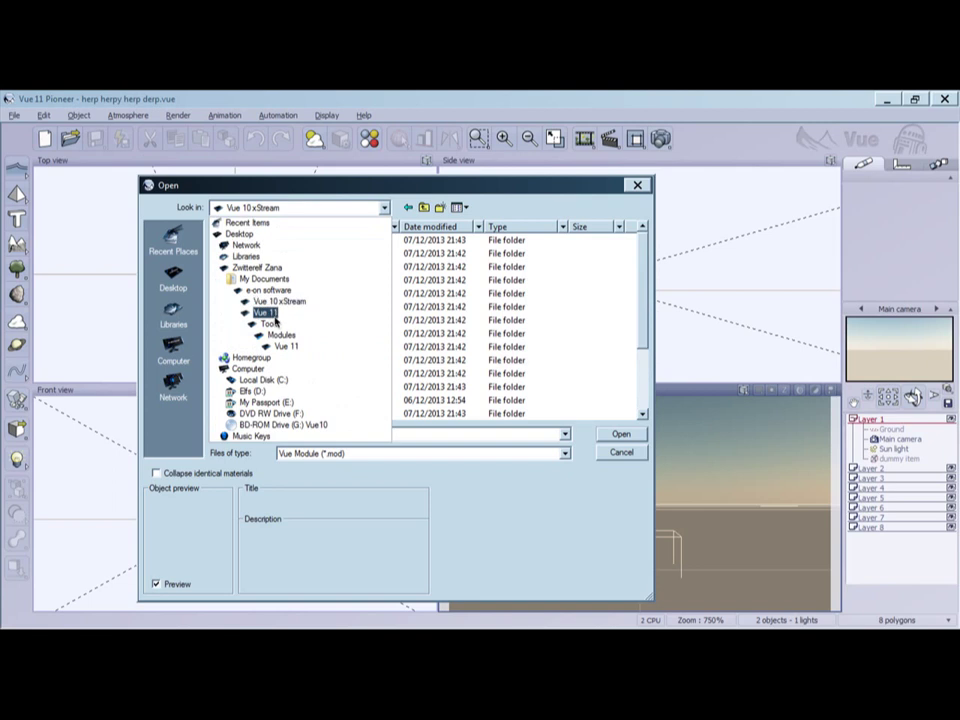
click(268, 312)
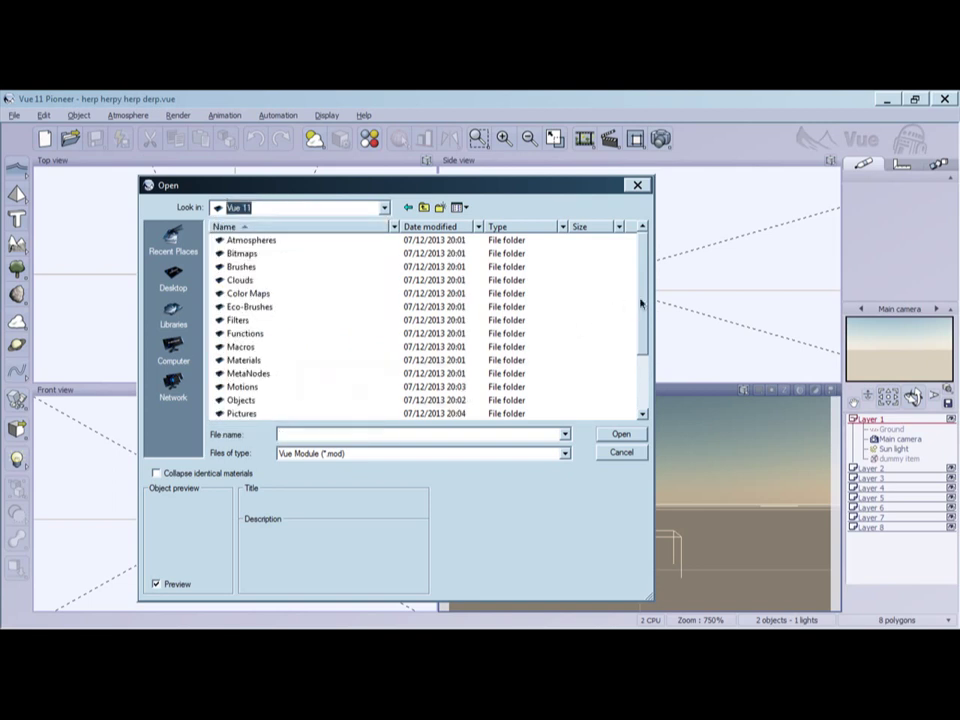
drag(639, 302, 649, 370)
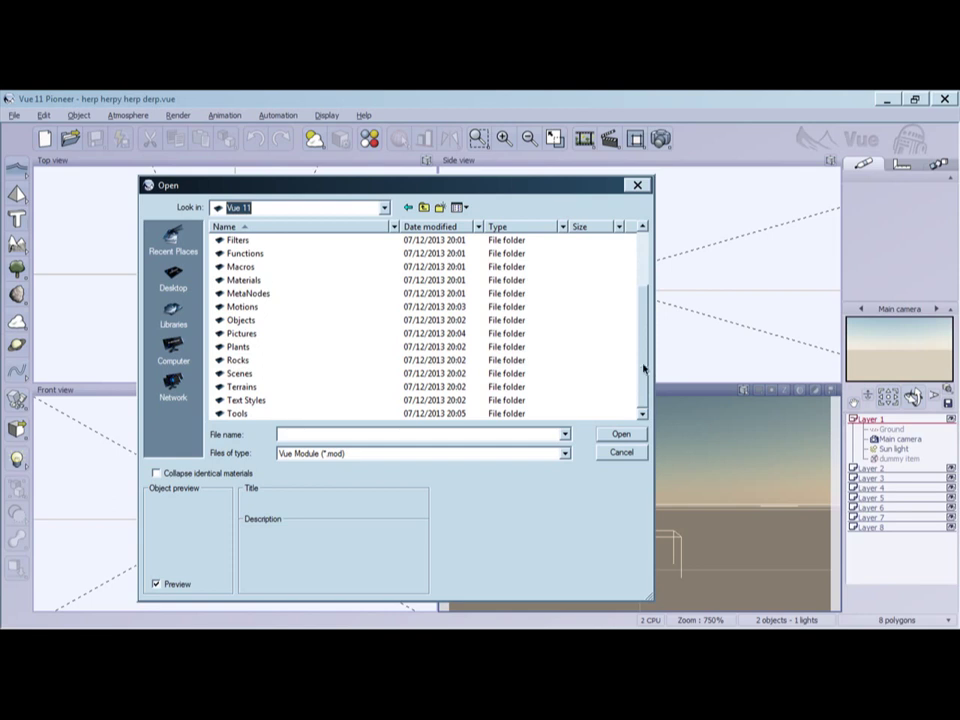
scroll(485, 275, up, 2)
click(383, 208)
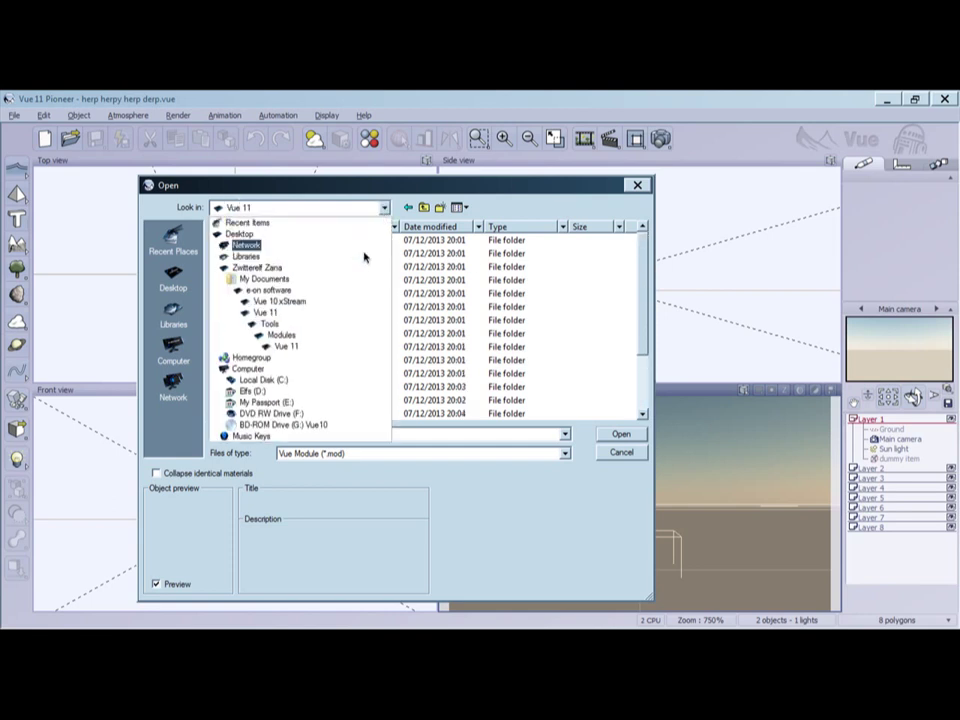
click(303, 304)
drag(644, 298, 643, 352)
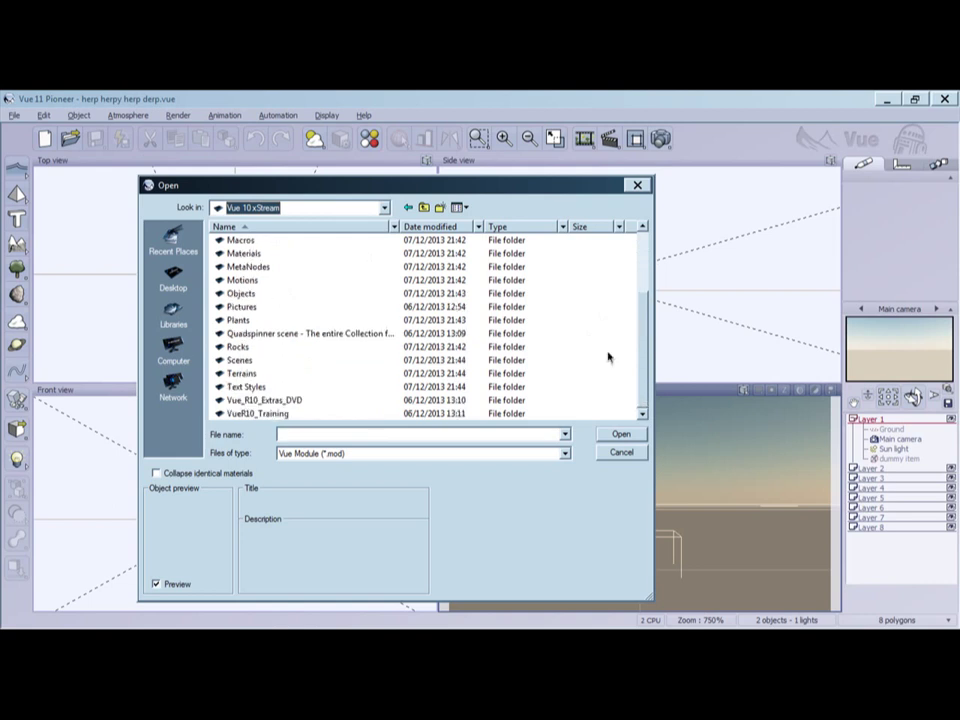
- Switch to Windows Explorer, view the Vue 10 xStream Modules folder under C:\Program Files\e-on software, and minimise the window
key(super)
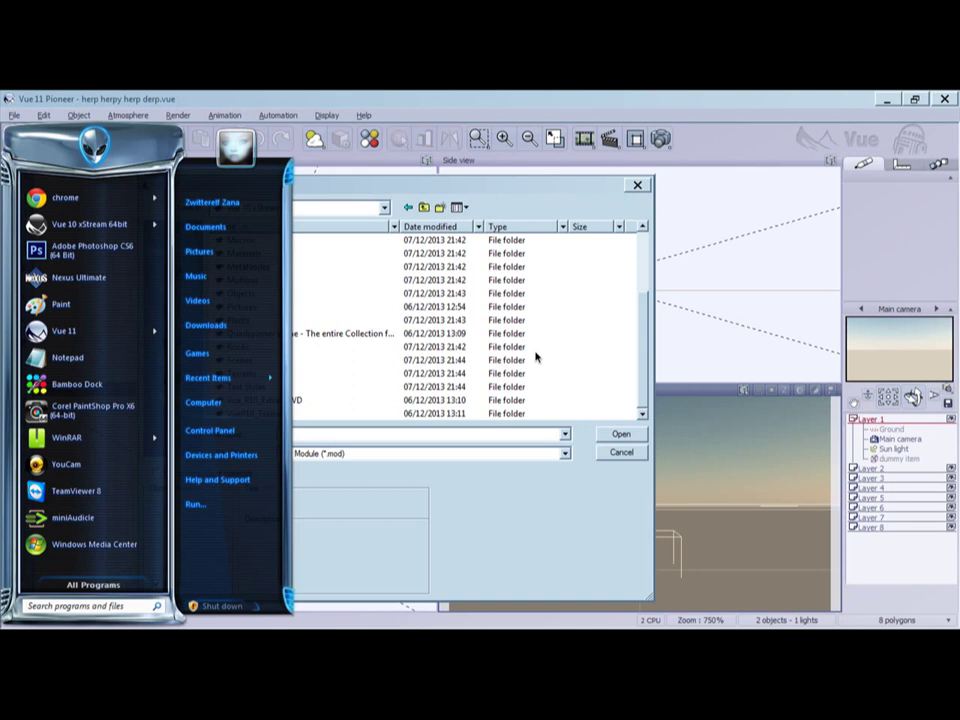
click(205, 402)
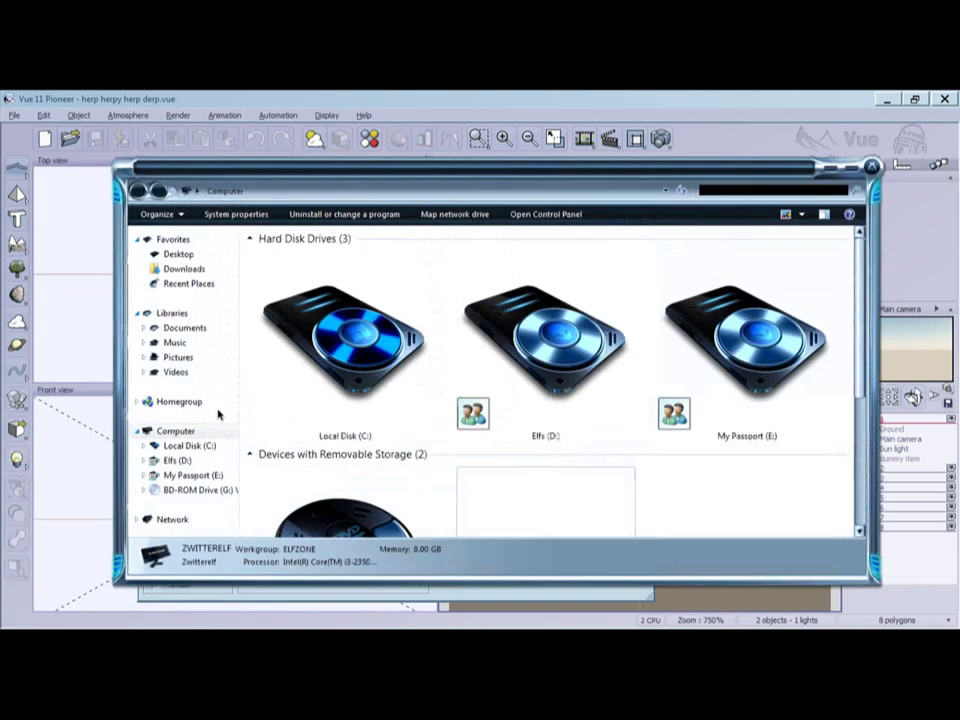
double_click(385, 362)
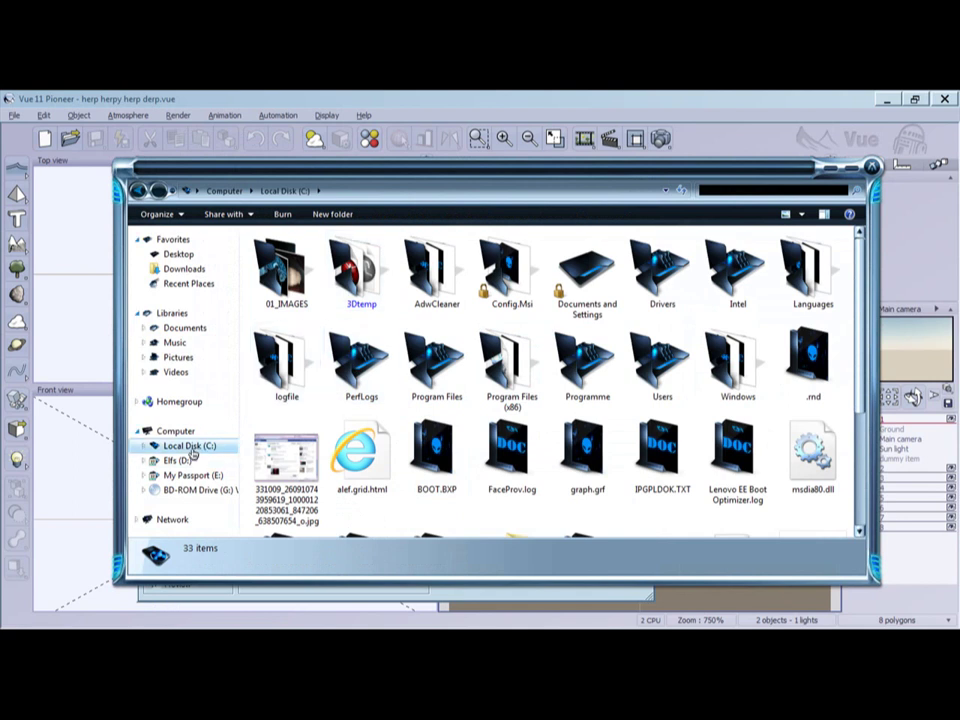
double_click(435, 362)
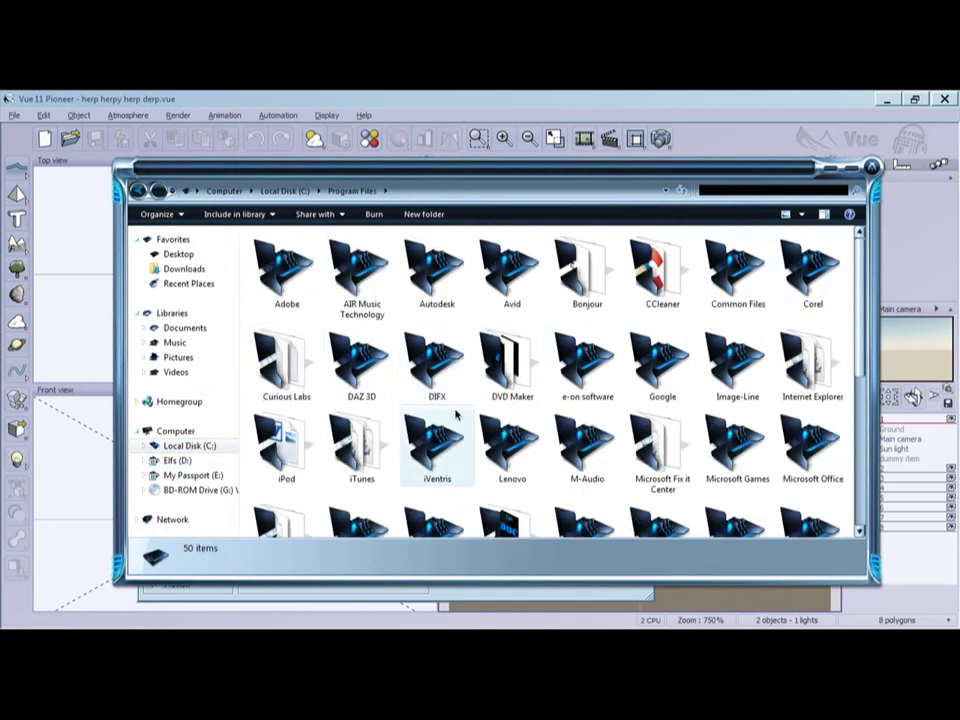
double_click(589, 368)
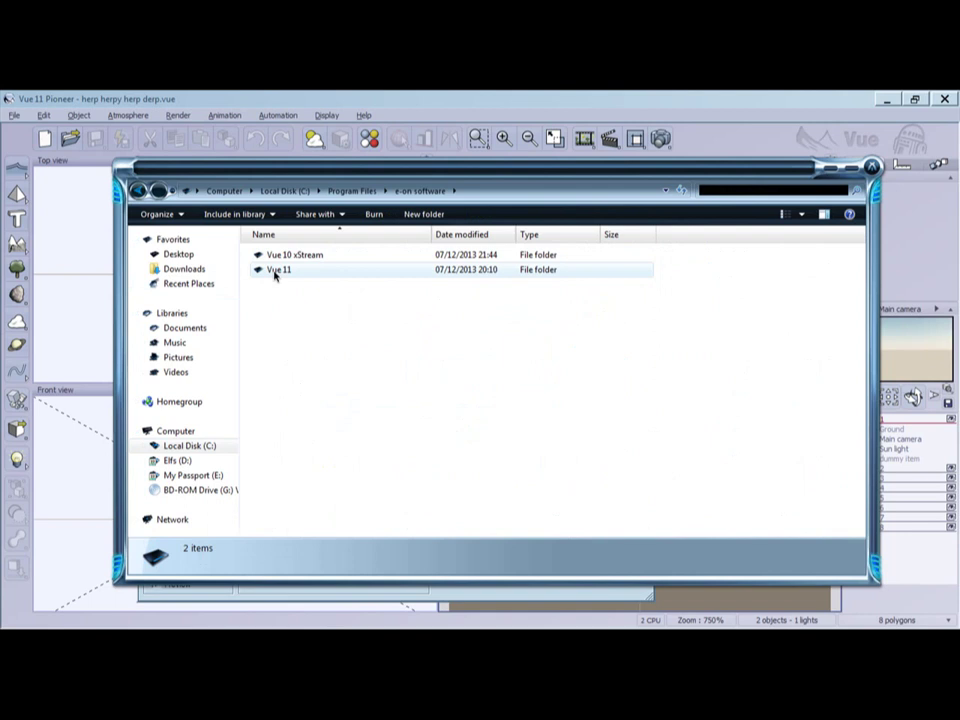
double_click(279, 256)
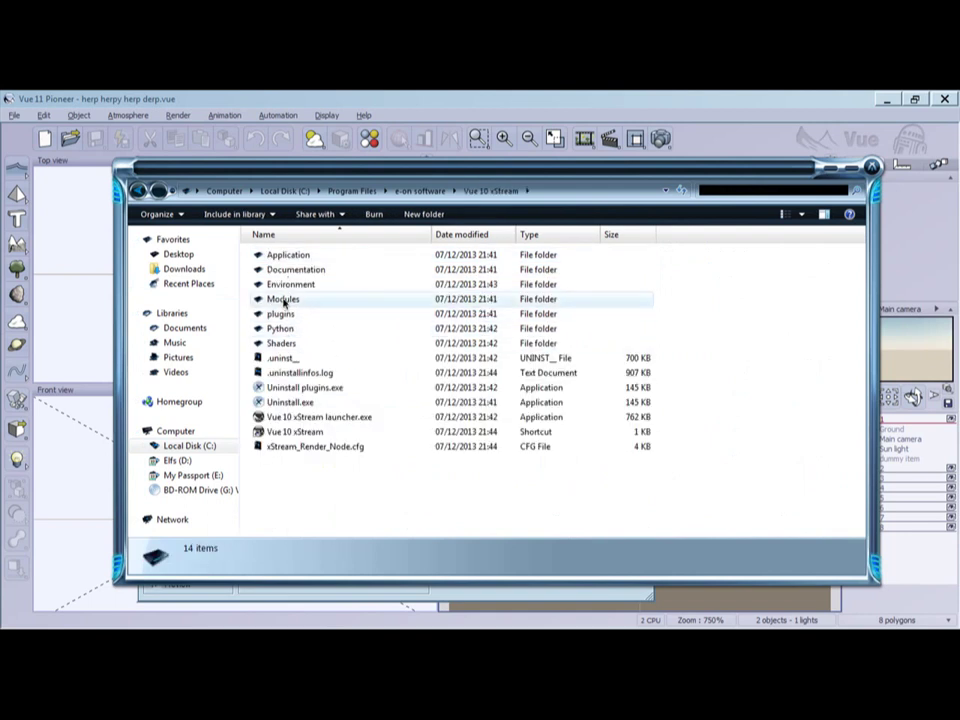
double_click(283, 300)
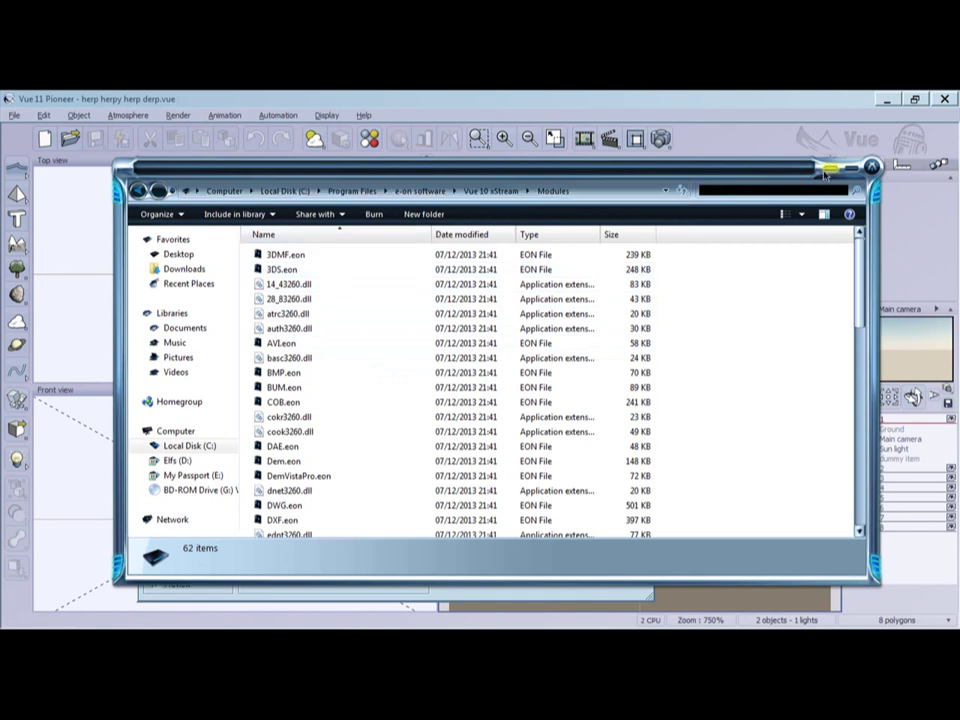
click(828, 170)
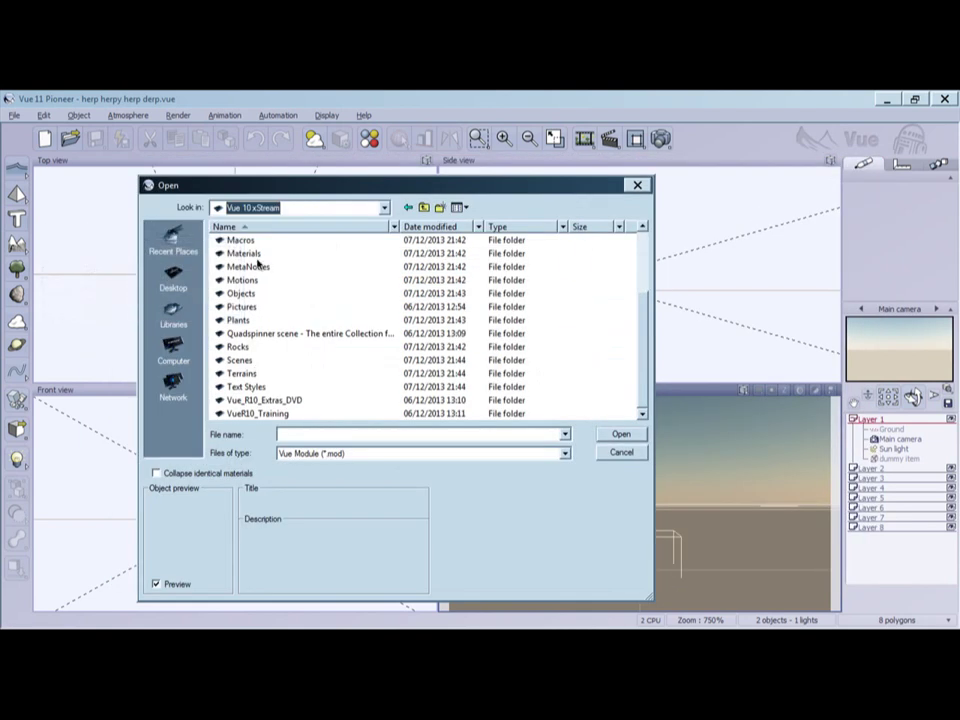
- Reopen Vue 10 xStream from the e-on software documents folder in the Open dialog and check its subfolders again
click(375, 208)
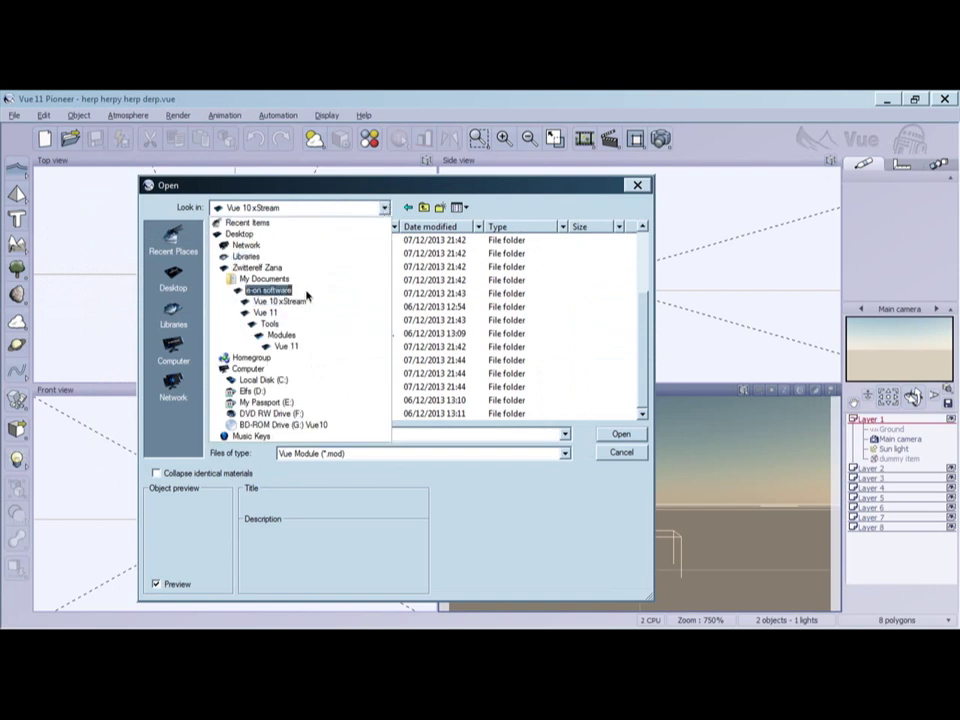
click(300, 289)
double_click(260, 241)
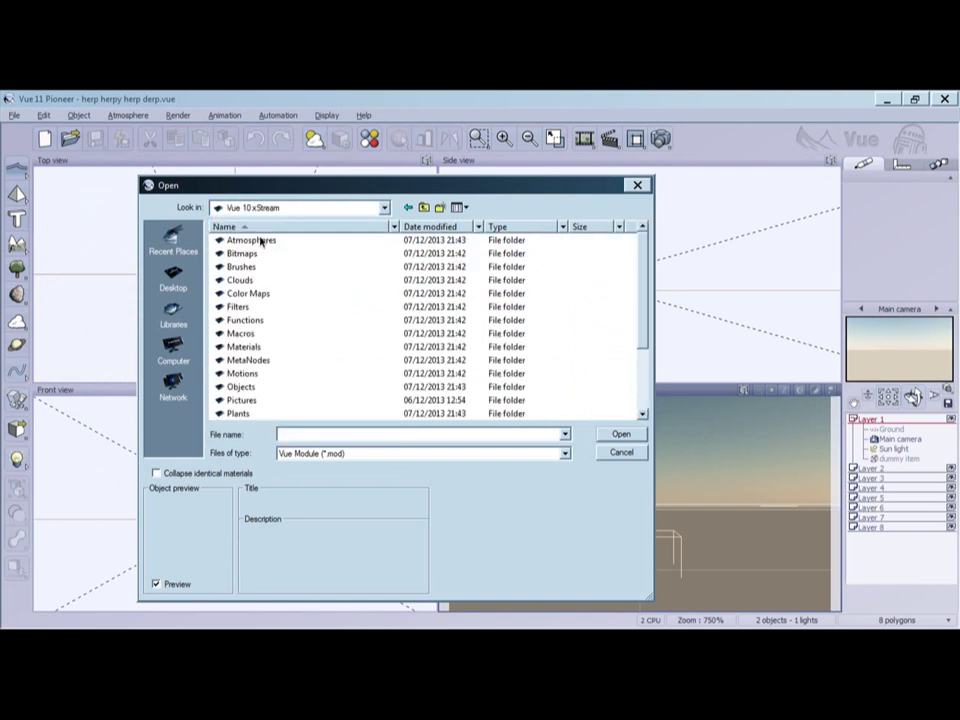
click(252, 386)
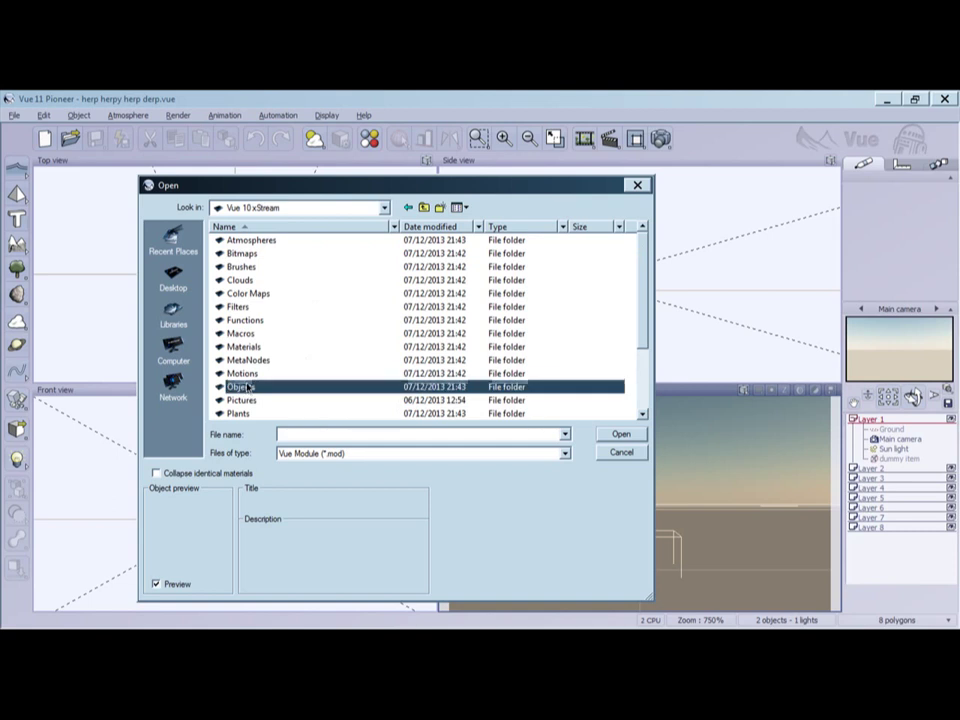
click(246, 375)
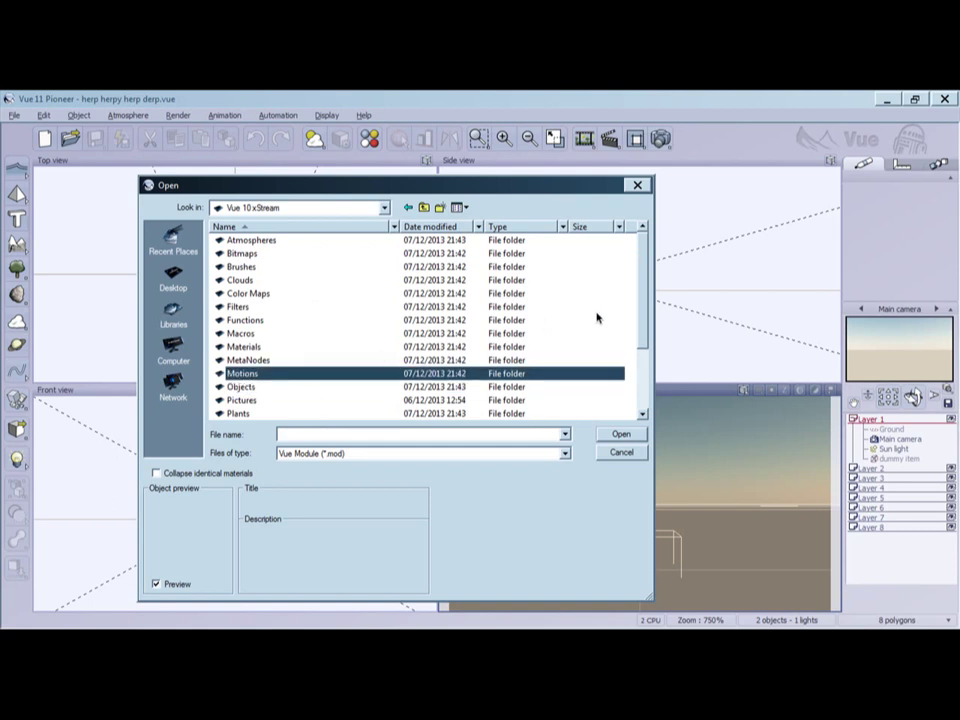
drag(643, 300, 632, 268)
drag(631, 268, 631, 295)
- Check where the Modules folder is located in Windows Explorer, then return to the Open dialog
key(alt+Tab)
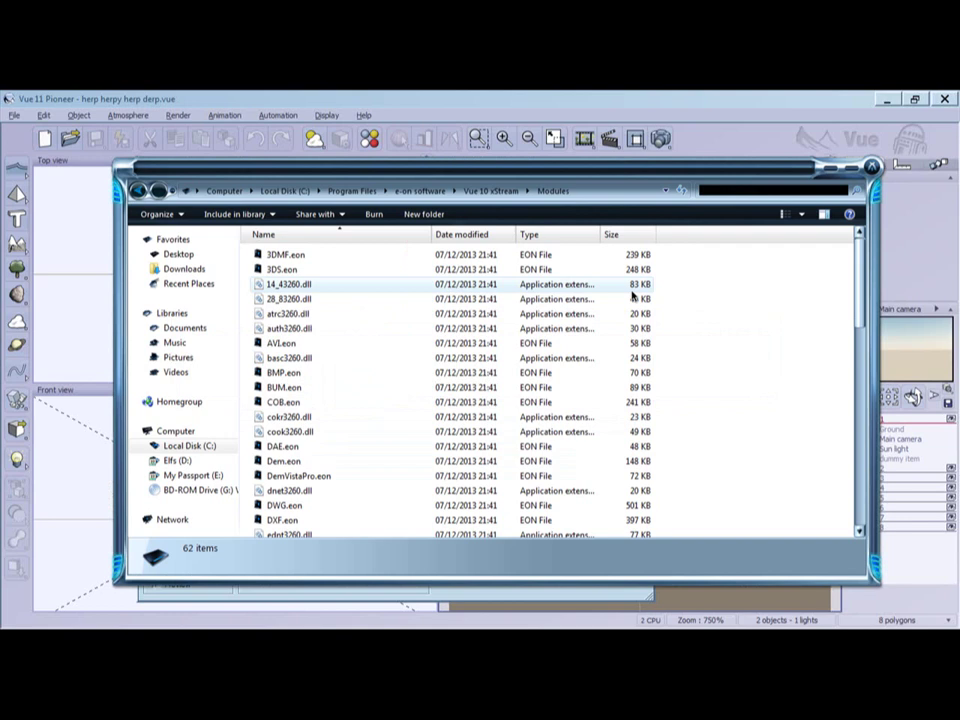
click(498, 190)
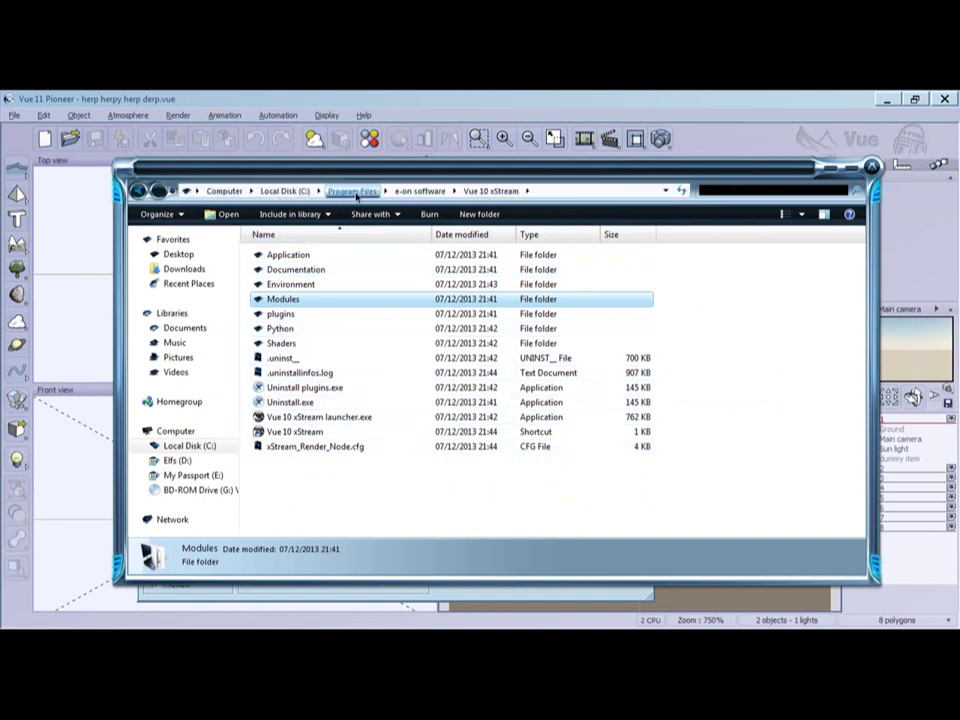
click(828, 167)
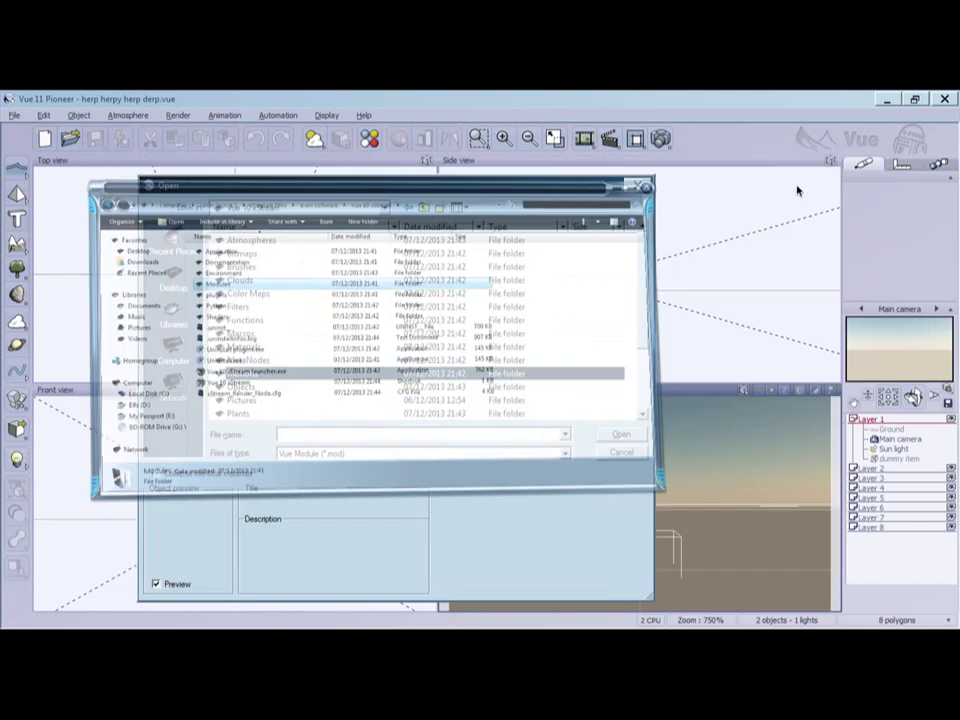
- Browse in the Open dialog to the Modules folder in C:\Program Files\e-on software\Vue 10 xStream
click(384, 210)
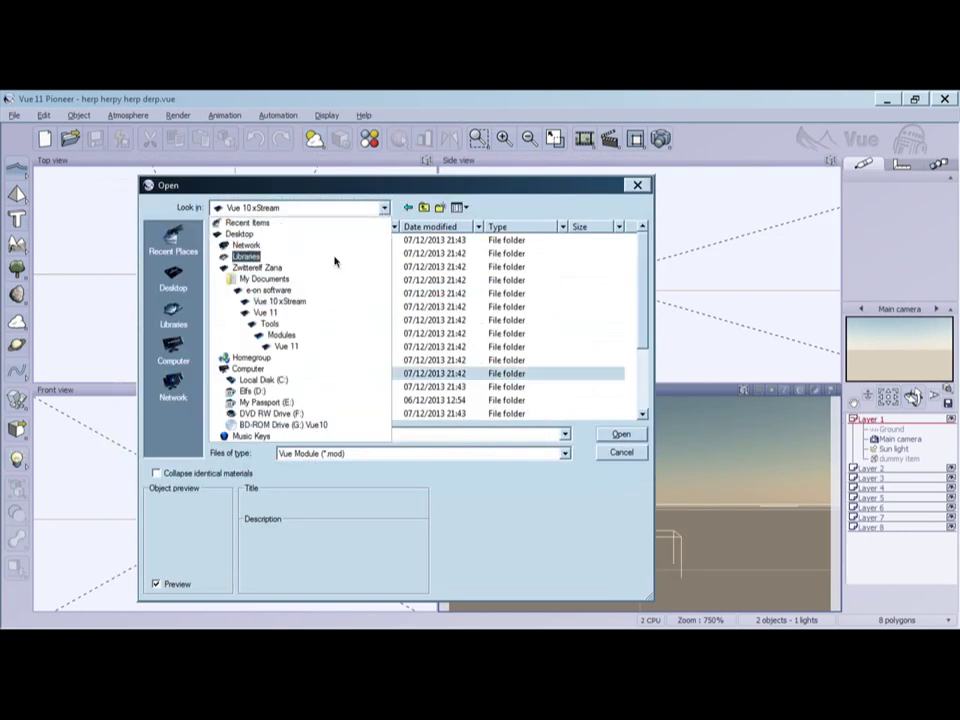
click(262, 381)
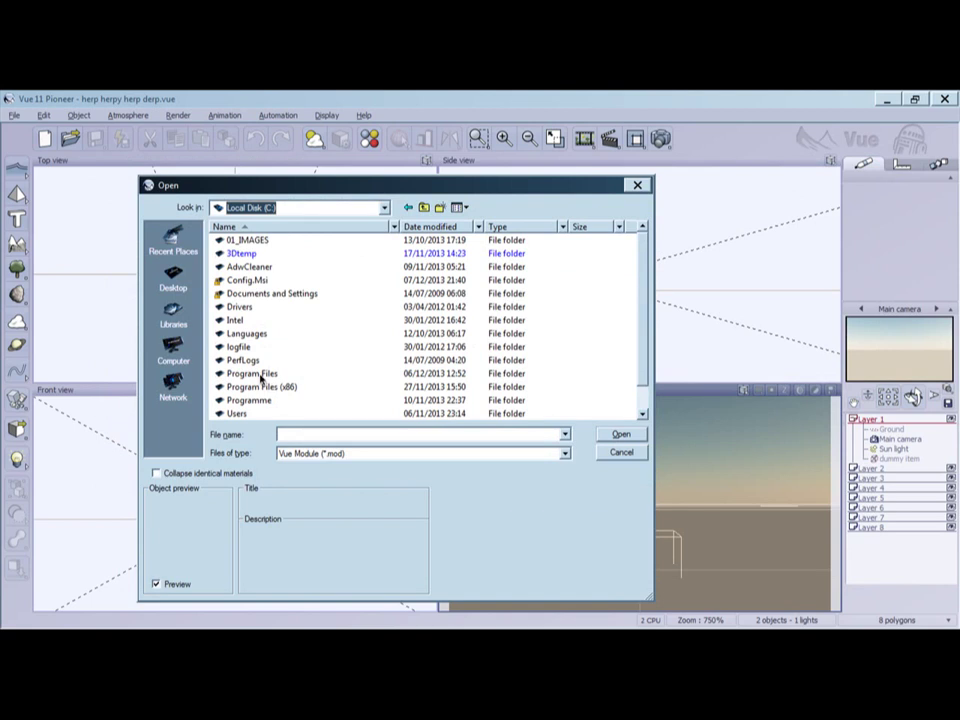
double_click(258, 374)
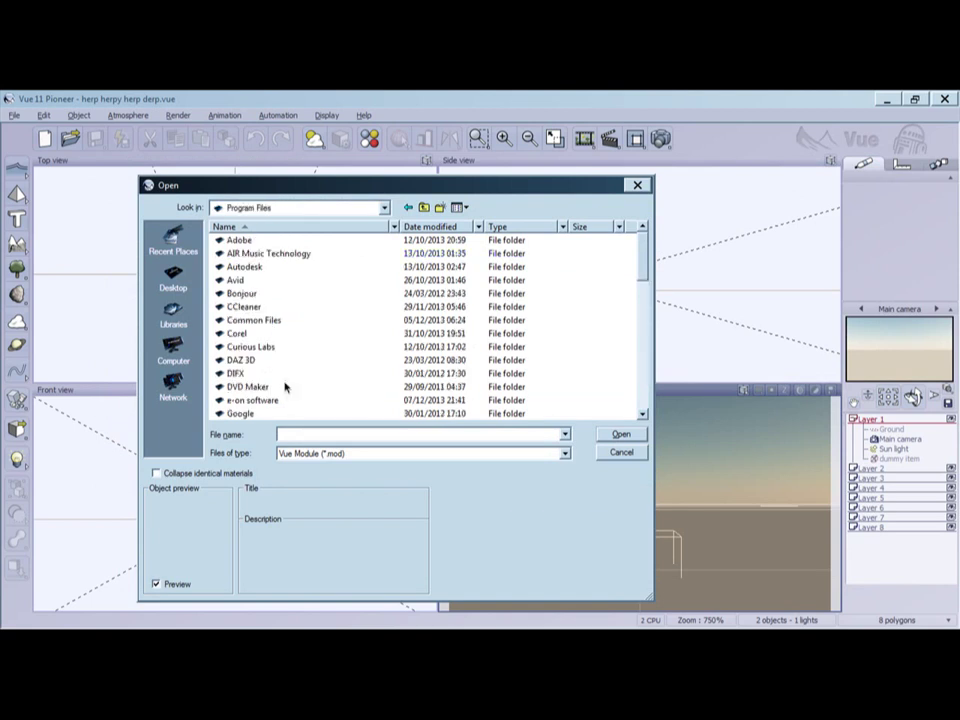
scroll(270, 345, down, 2)
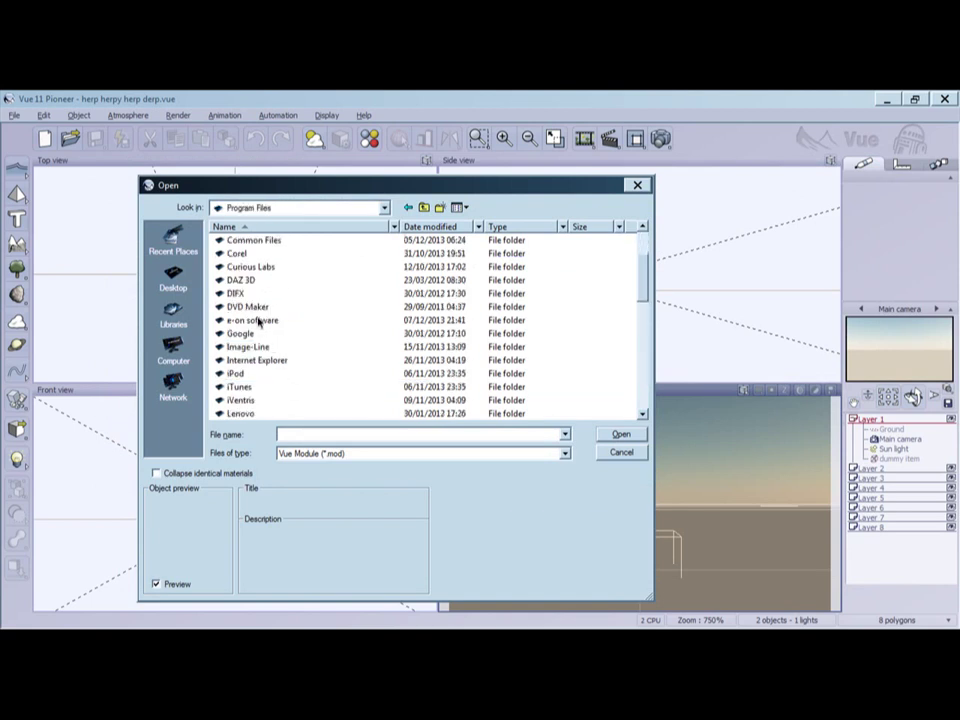
double_click(259, 321)
double_click(246, 242)
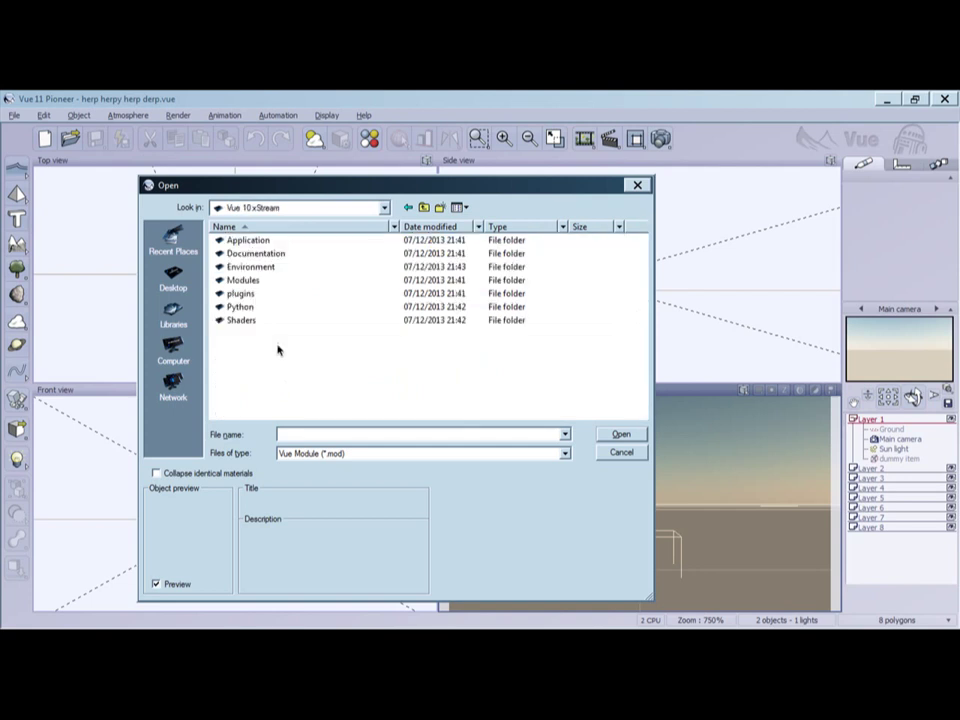
double_click(238, 280)
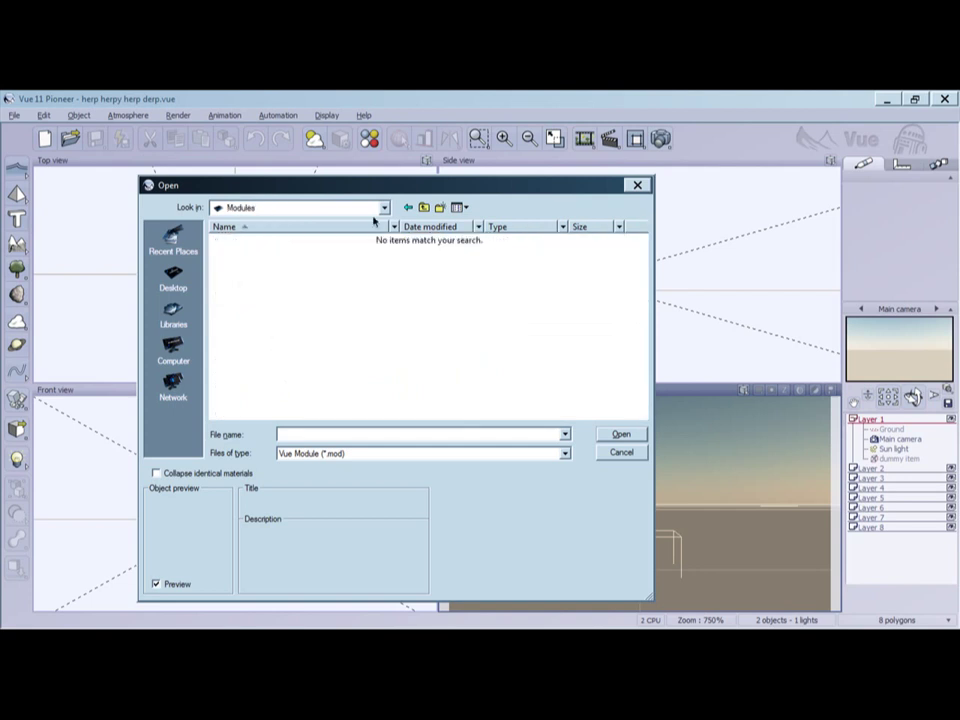
- Check the Application folder of Vue 10 xStream for module files and return to the Modules folder
click(421, 208)
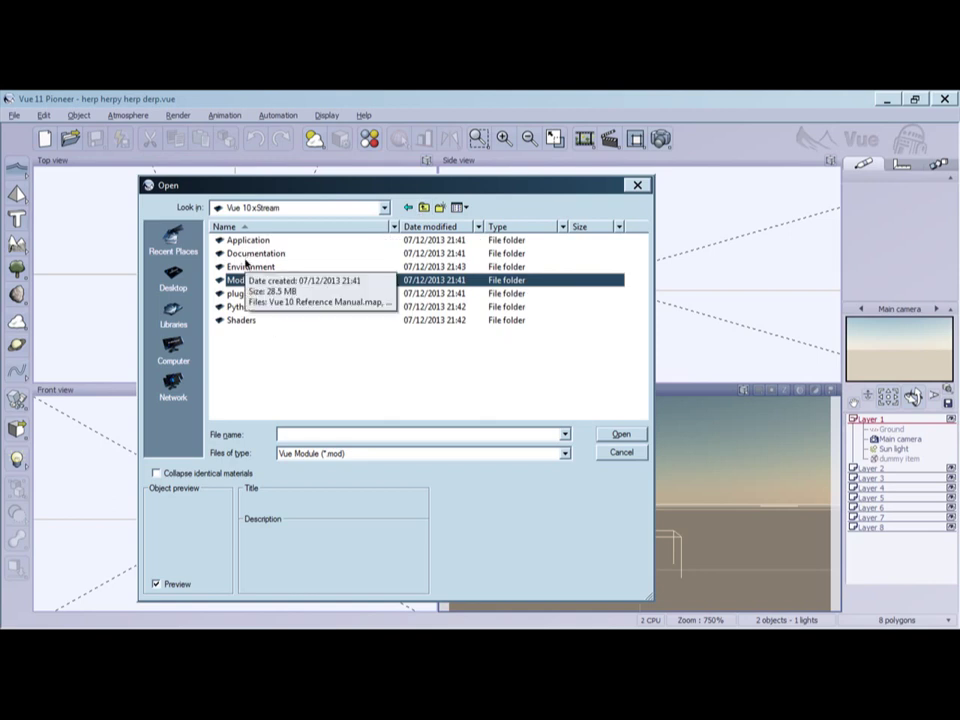
double_click(247, 240)
click(408, 207)
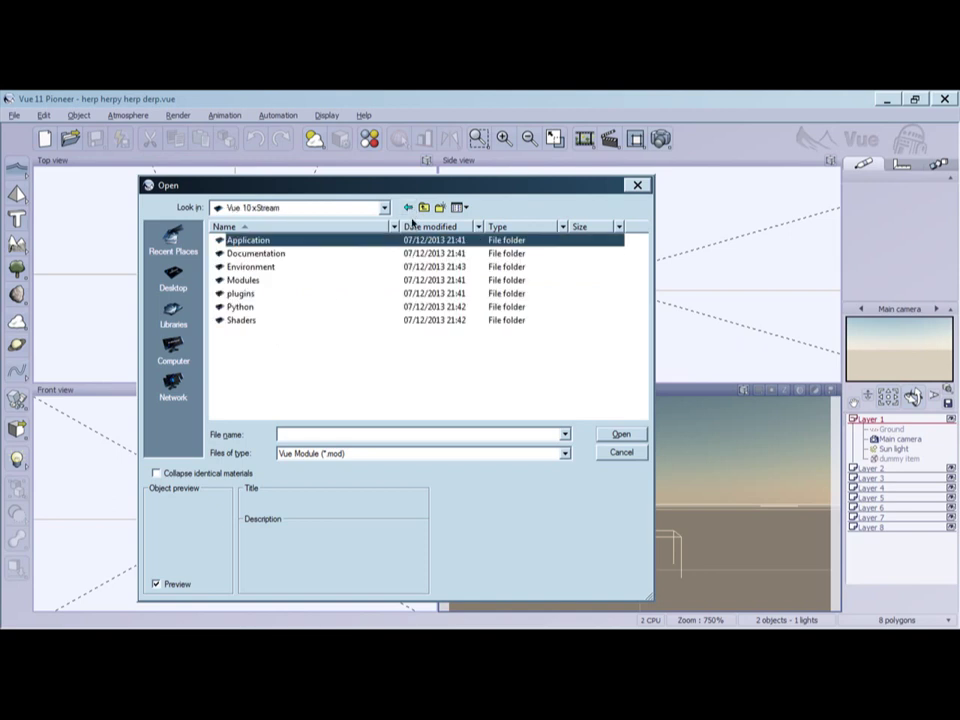
double_click(243, 280)
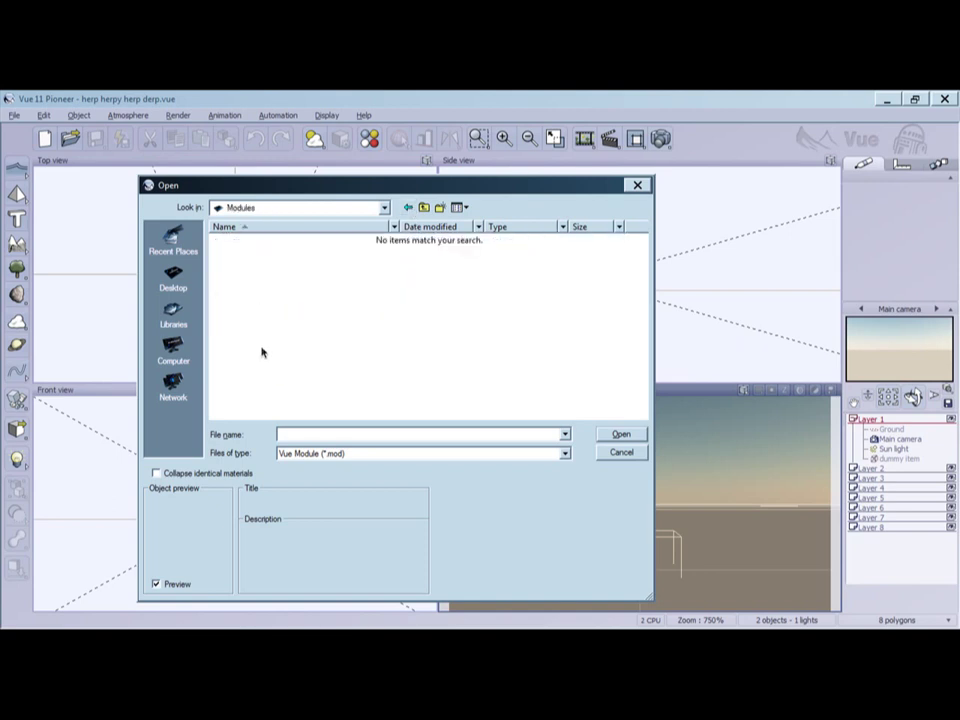
- Show all file types in the Open dialog to examine the contents of Vue 10 xStream's Modules folder
click(565, 453)
click(550, 465)
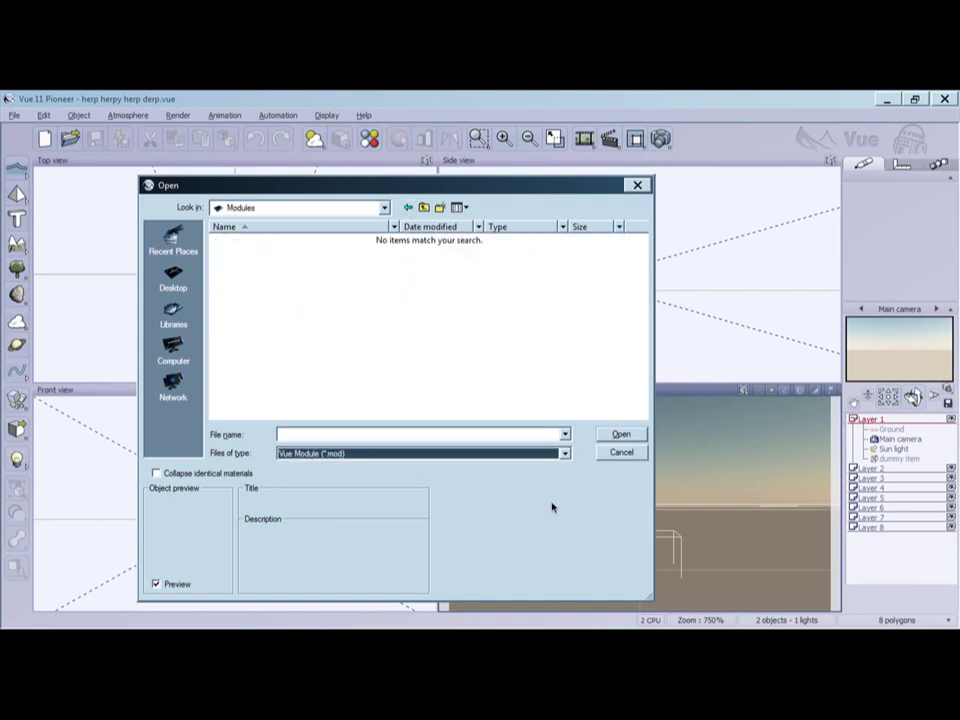
click(557, 454)
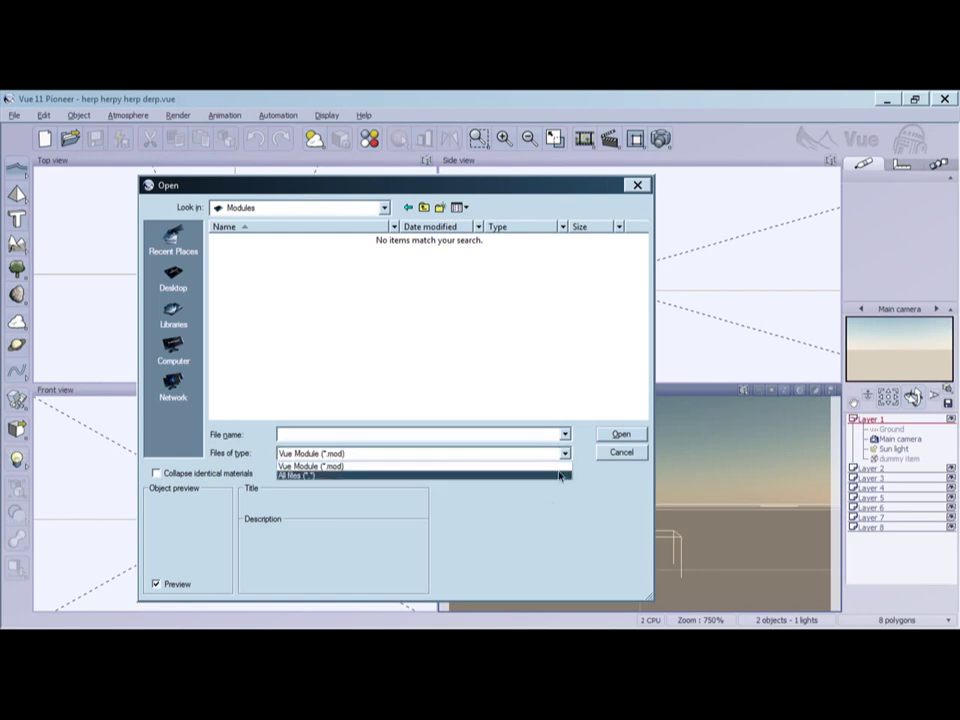
click(559, 474)
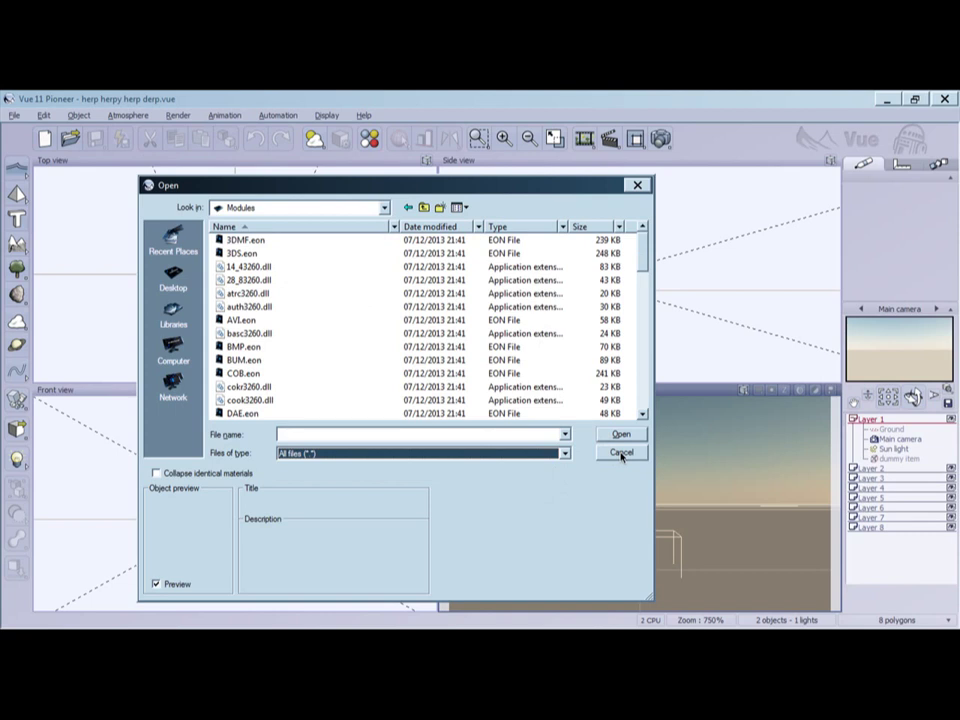
- Check the Vue 11 modules folder in the Open dialog, then go to the Vue 10 xStream documents folder
click(384, 207)
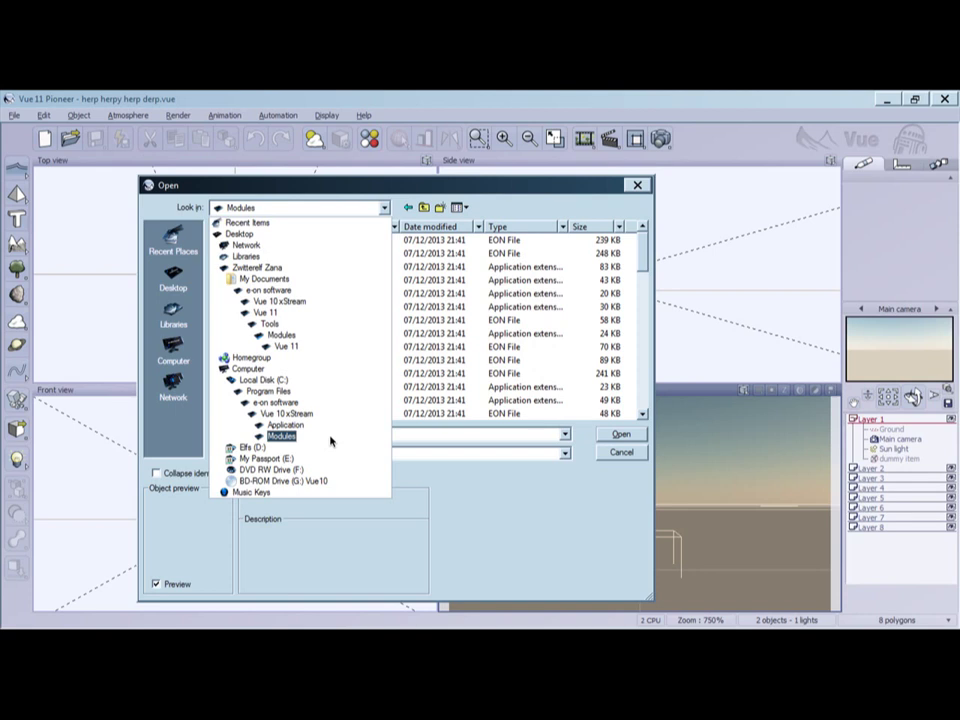
click(300, 346)
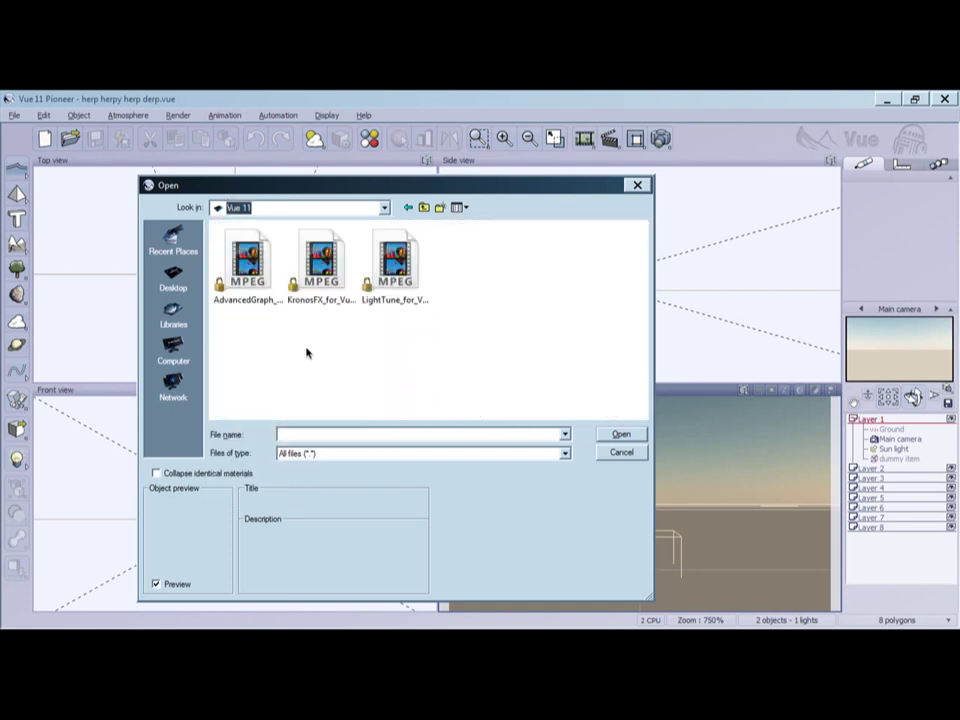
click(383, 208)
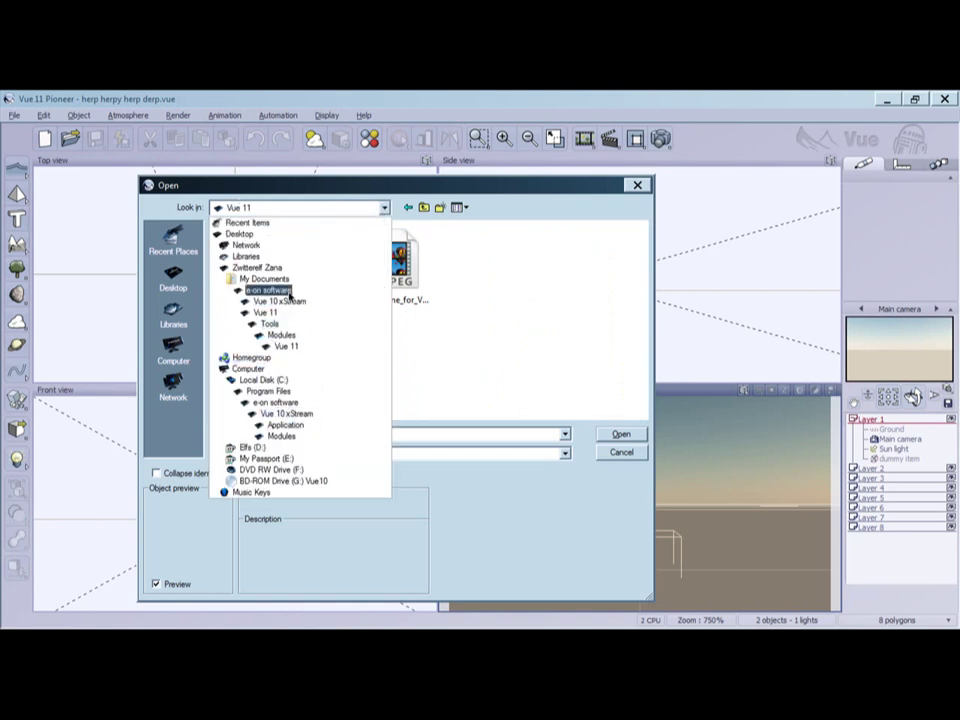
click(278, 301)
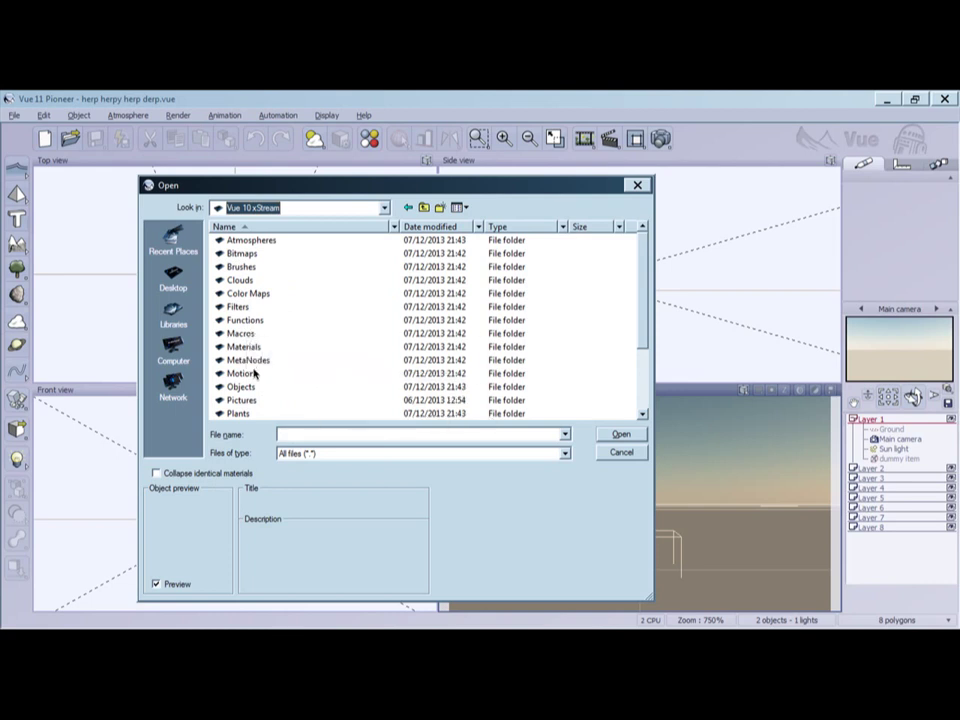
- Look for module files in the Macros and Functions subfolders of the Vue 10 xStream documents folder
double_click(240, 333)
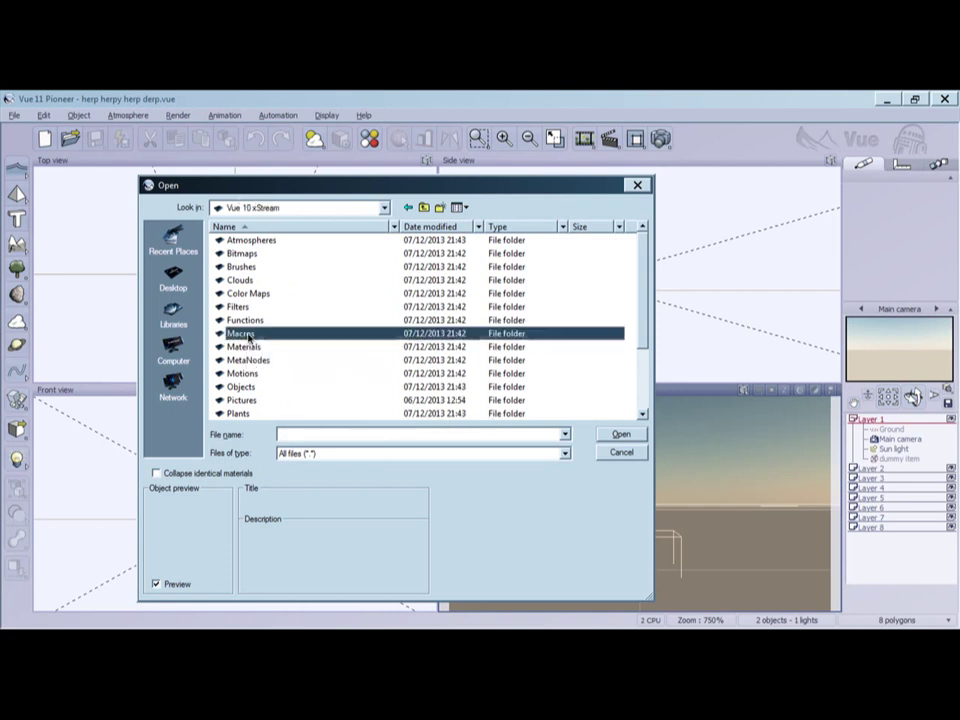
click(426, 208)
double_click(252, 319)
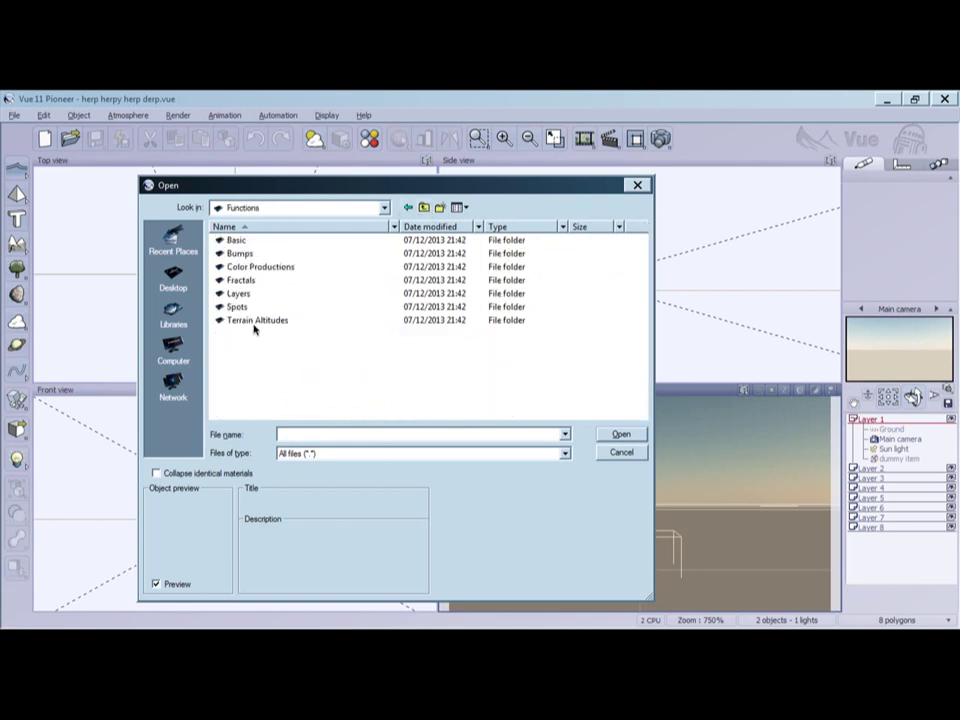
click(426, 208)
scroll(336, 308, down, 3)
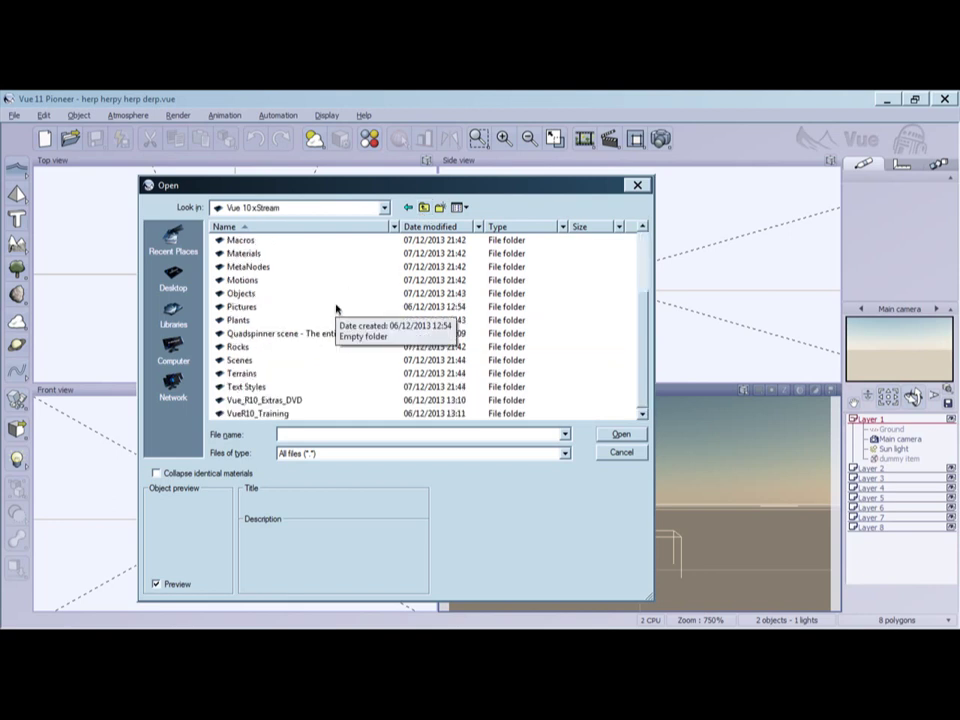
- Check the Quadspinner full scene collection folder for modules, then cancel the Open dialog and the module selection
double_click(326, 334)
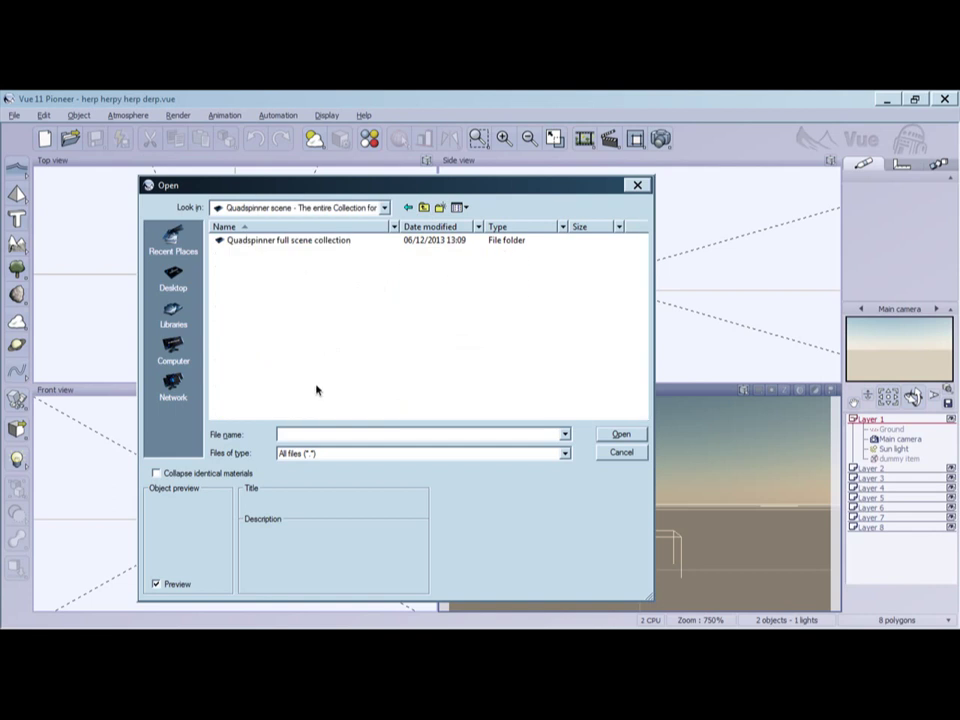
double_click(320, 241)
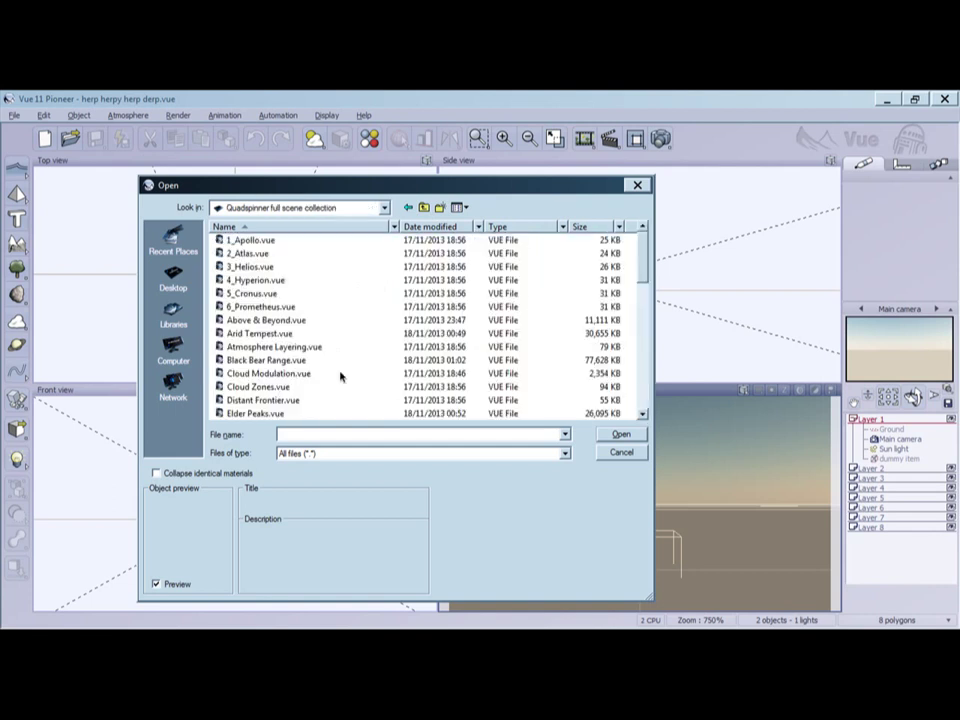
click(424, 208)
click(425, 208)
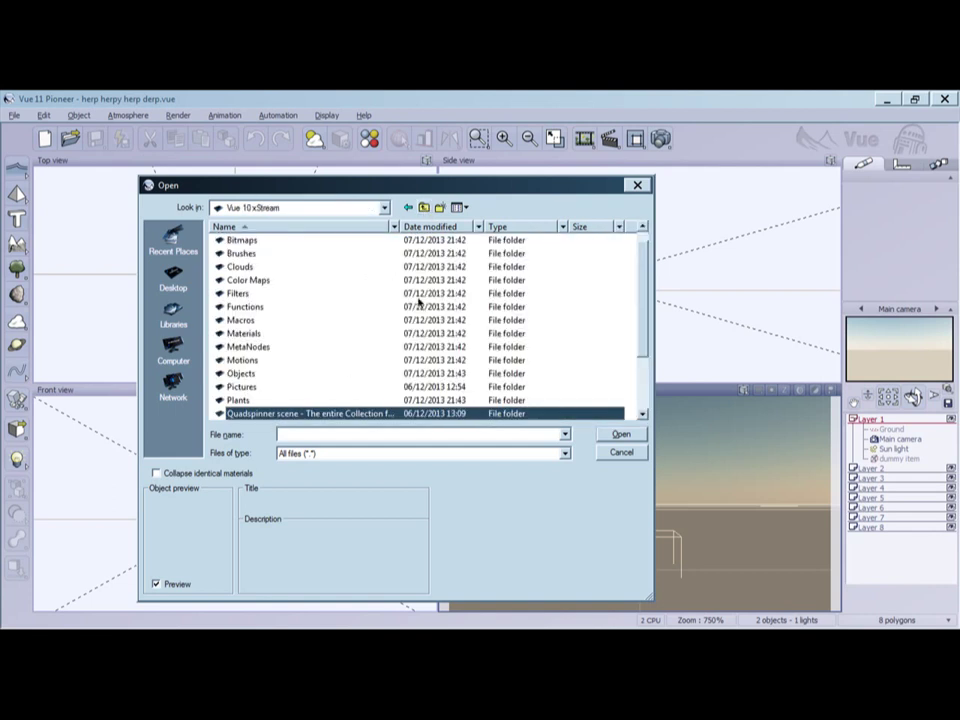
scroll(420, 306, down, 2)
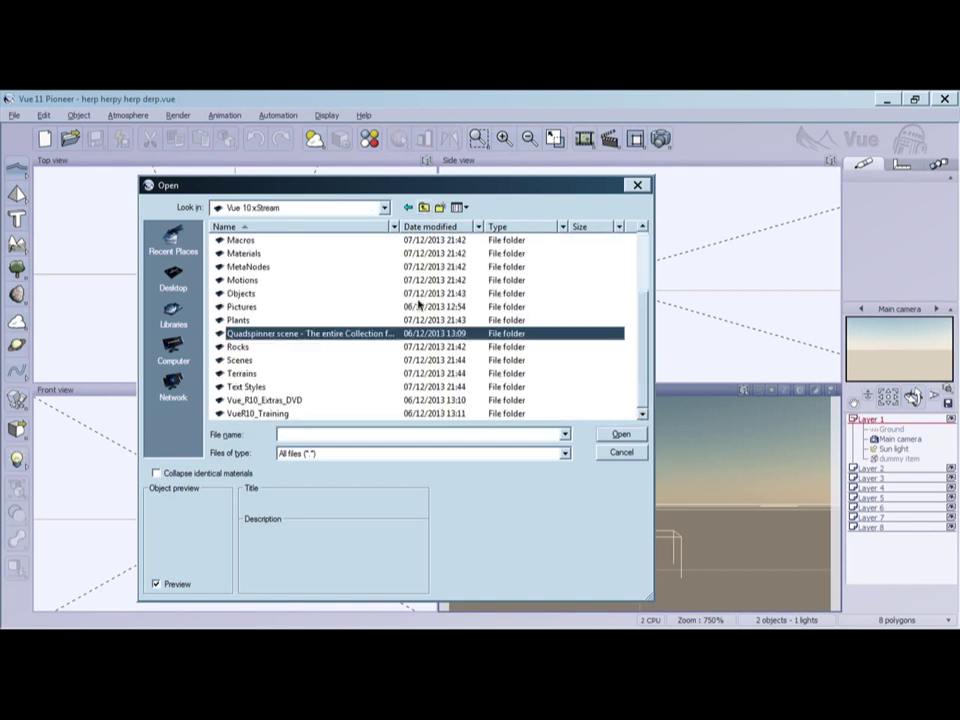
click(624, 453)
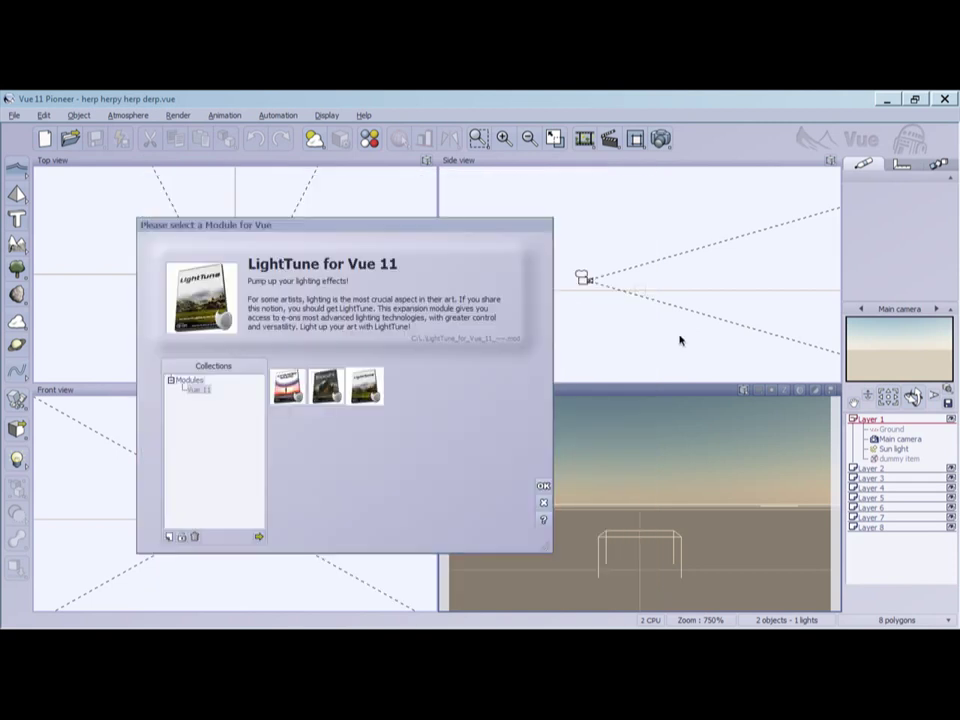
click(543, 502)
- Start opening a scene and browse for its file among the computer's drives
click(13, 115)
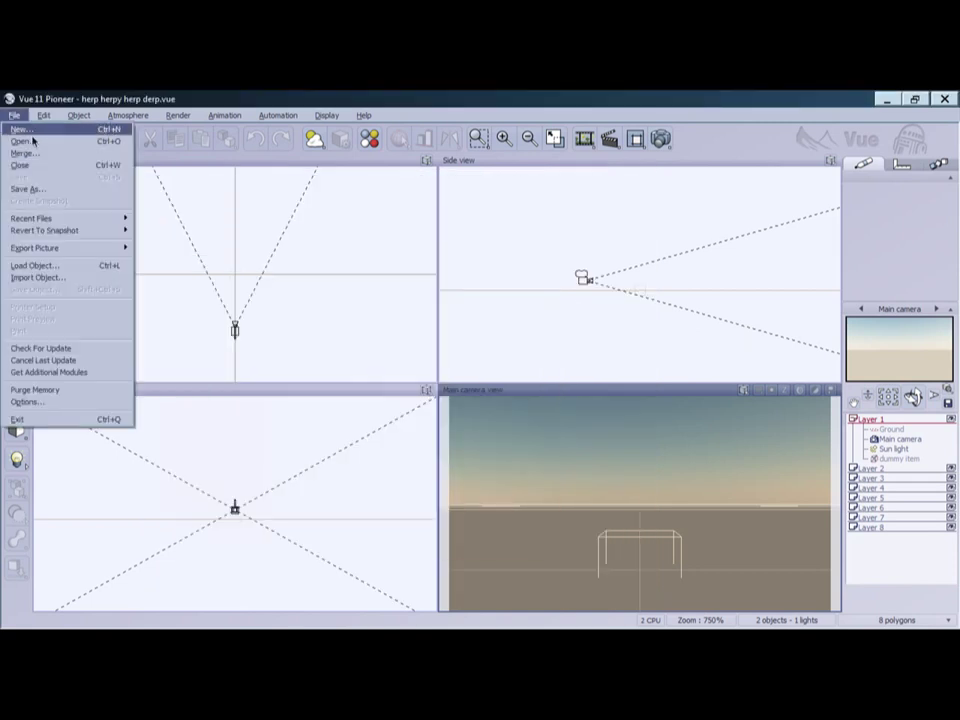
click(46, 145)
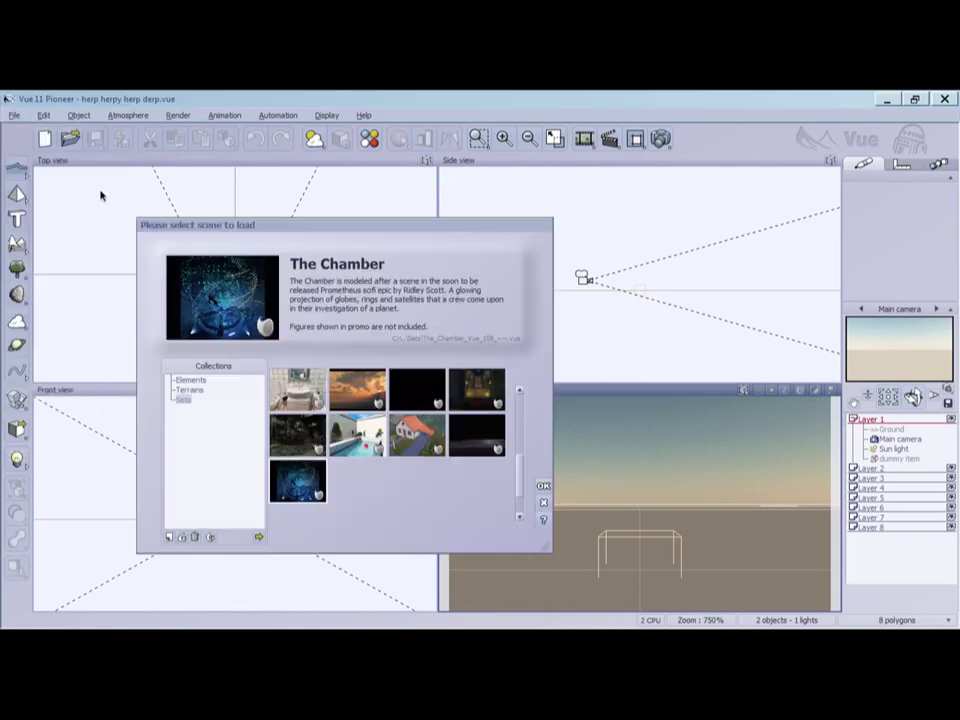
click(257, 539)
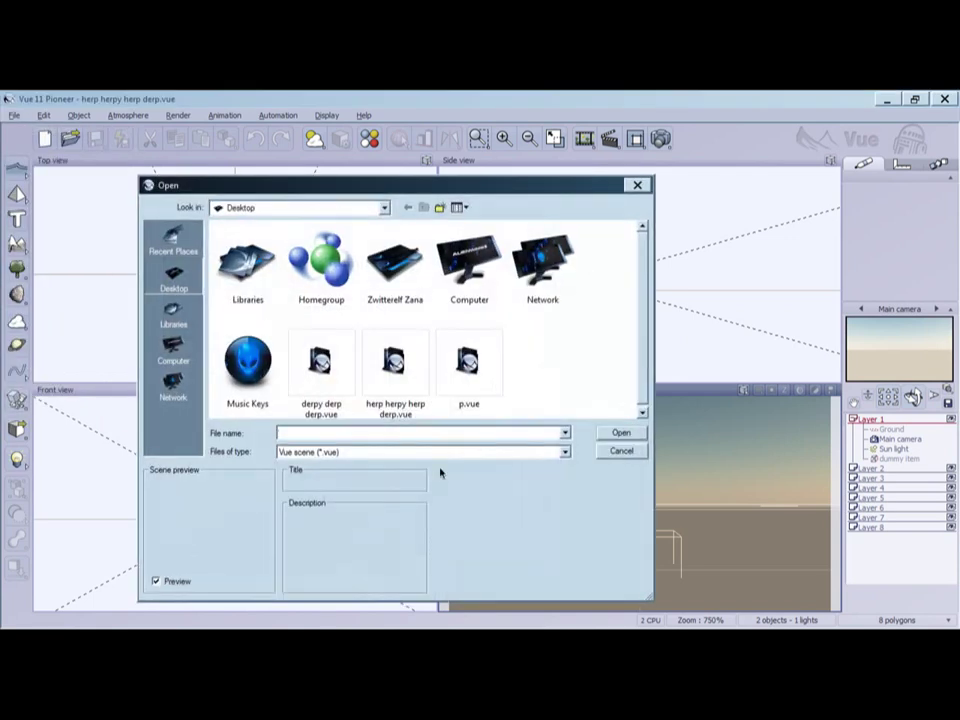
click(174, 352)
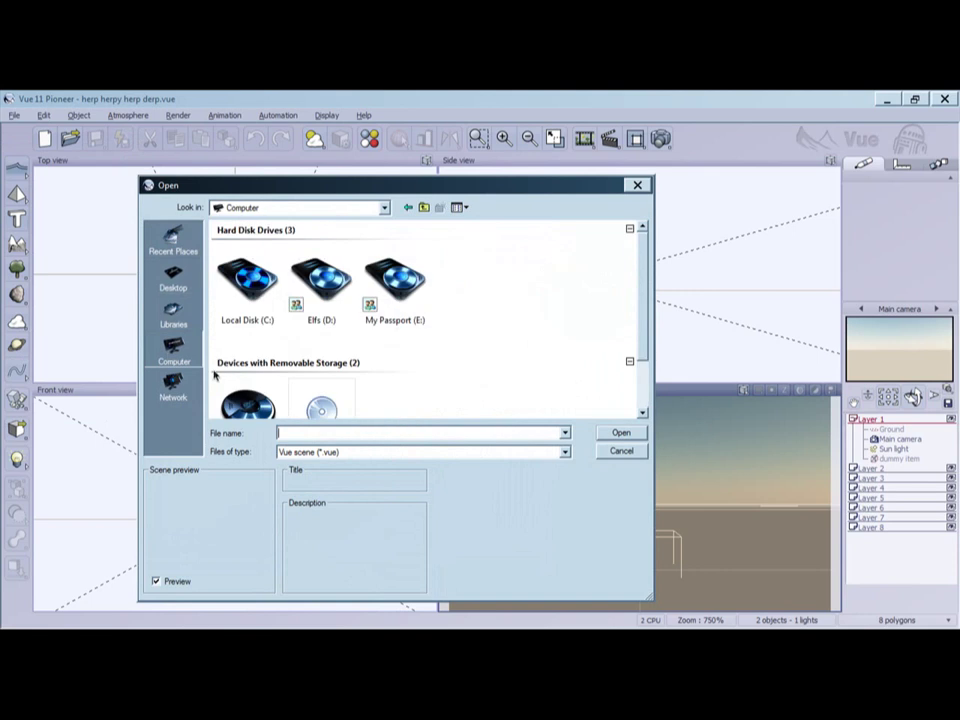
- Look through the Elfs (D:) drive for a scene file and return to the drive list
double_click(325, 272)
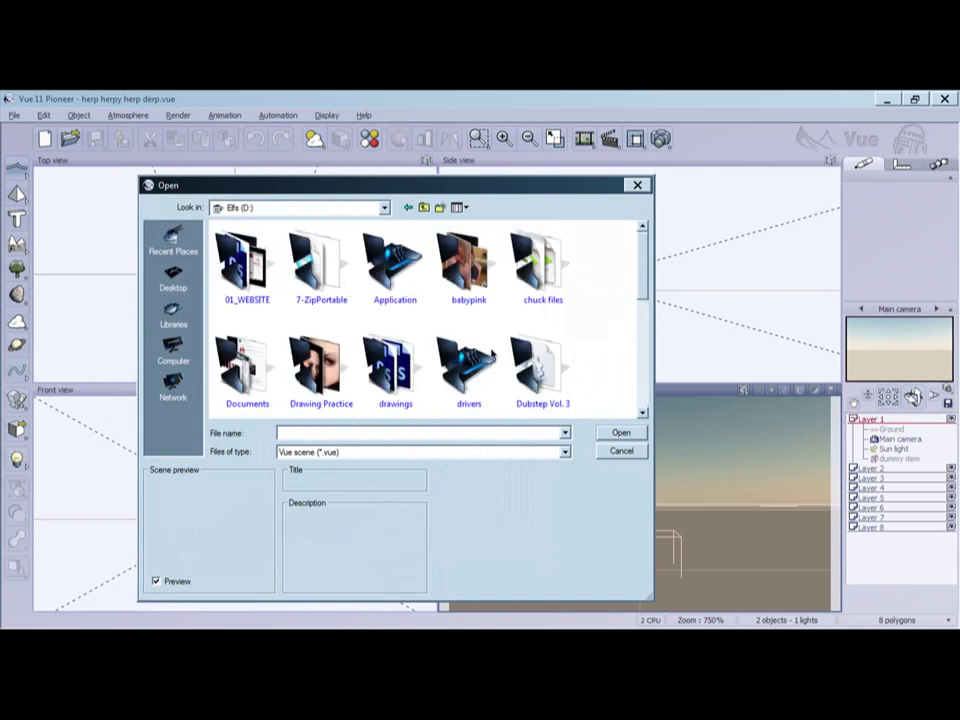
scroll(493, 353, down, 3)
scroll(495, 362, down, 2)
scroll(495, 365, up, 5)
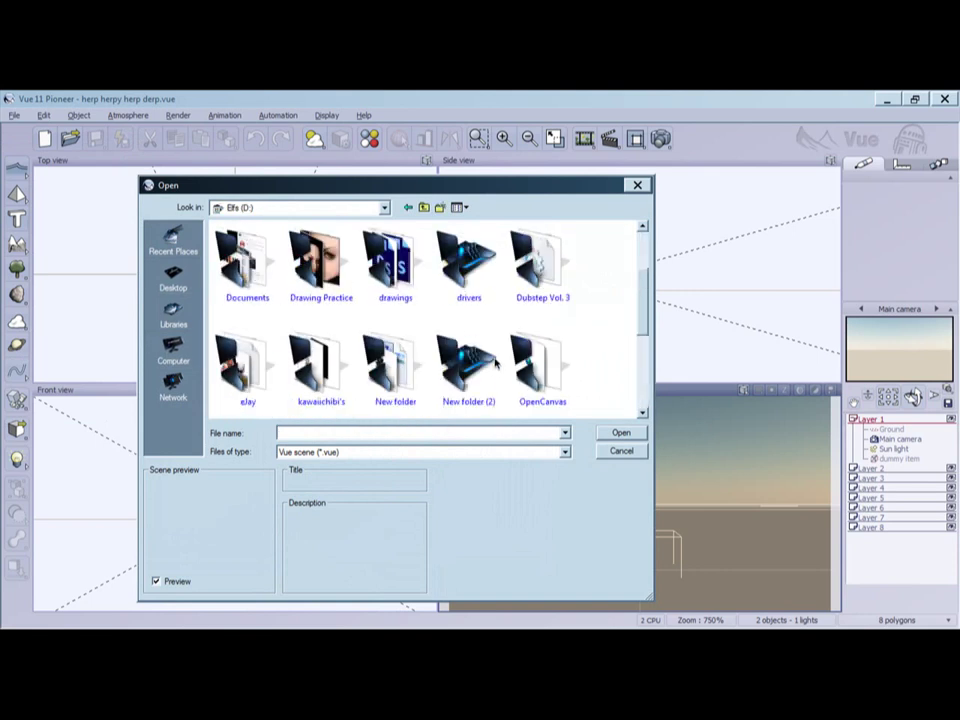
click(174, 350)
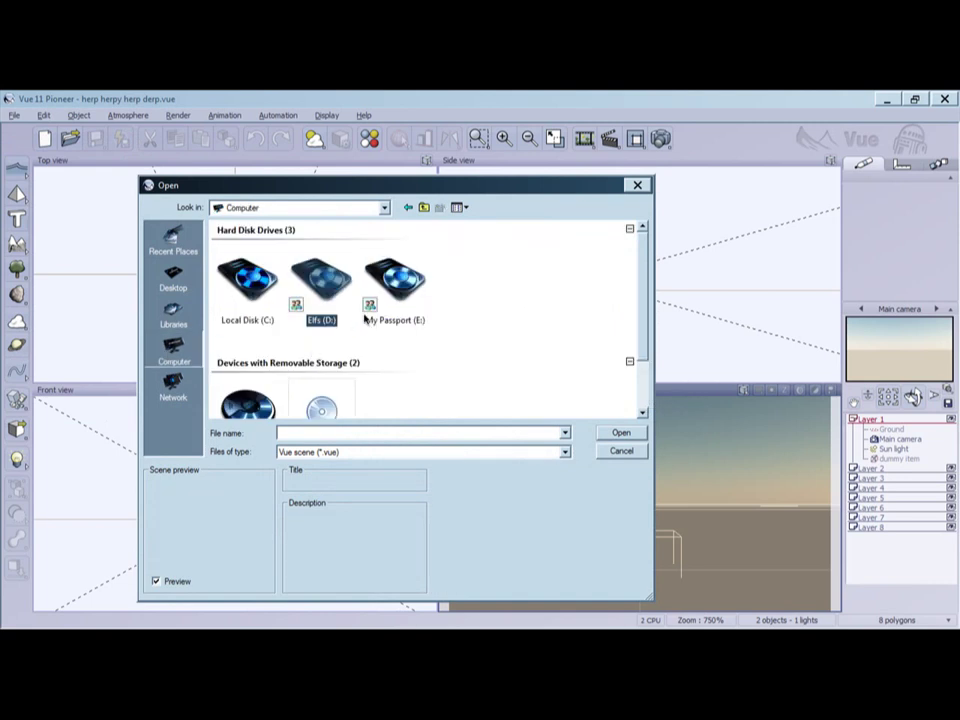
- Open space.vue from the 3D Temp folder on My Passport (E:), accepting the scene's stored preference settings
double_click(392, 292)
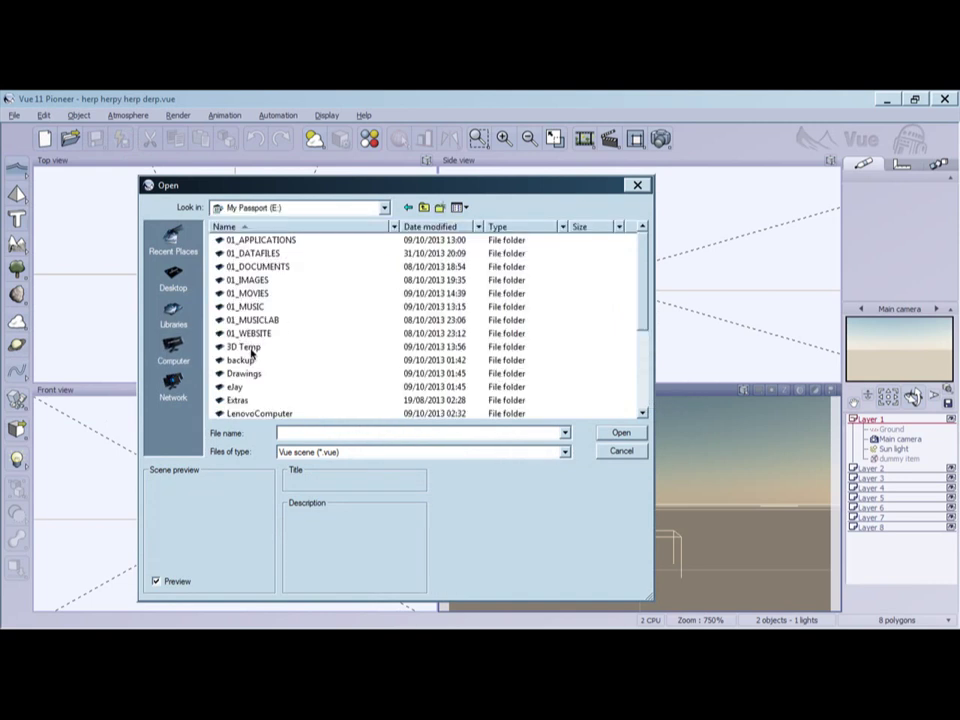
double_click(245, 347)
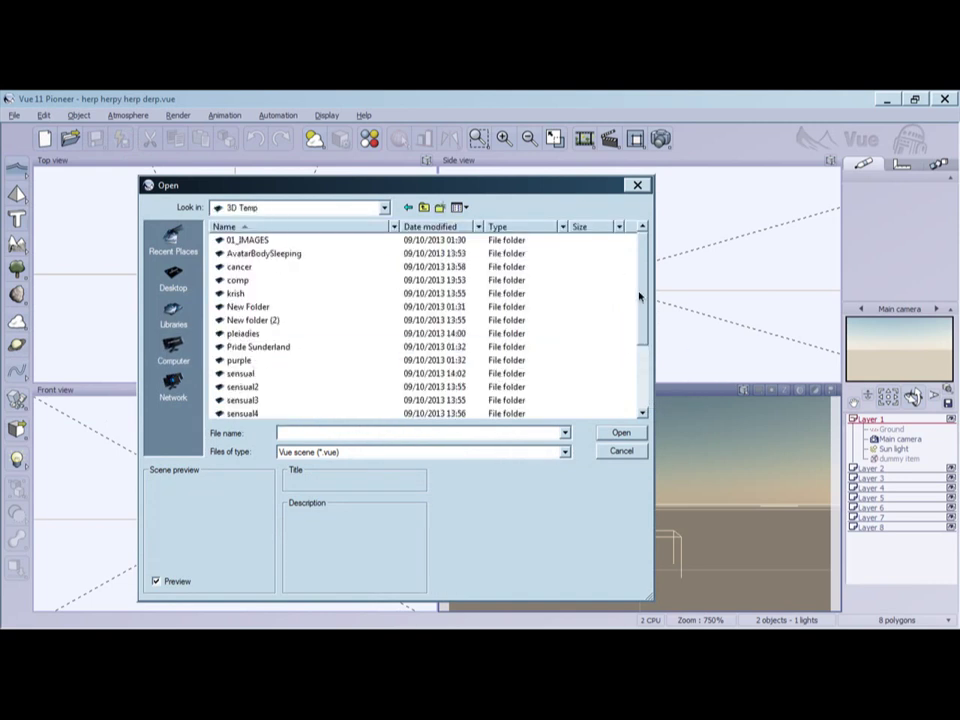
drag(639, 300, 640, 364)
click(244, 401)
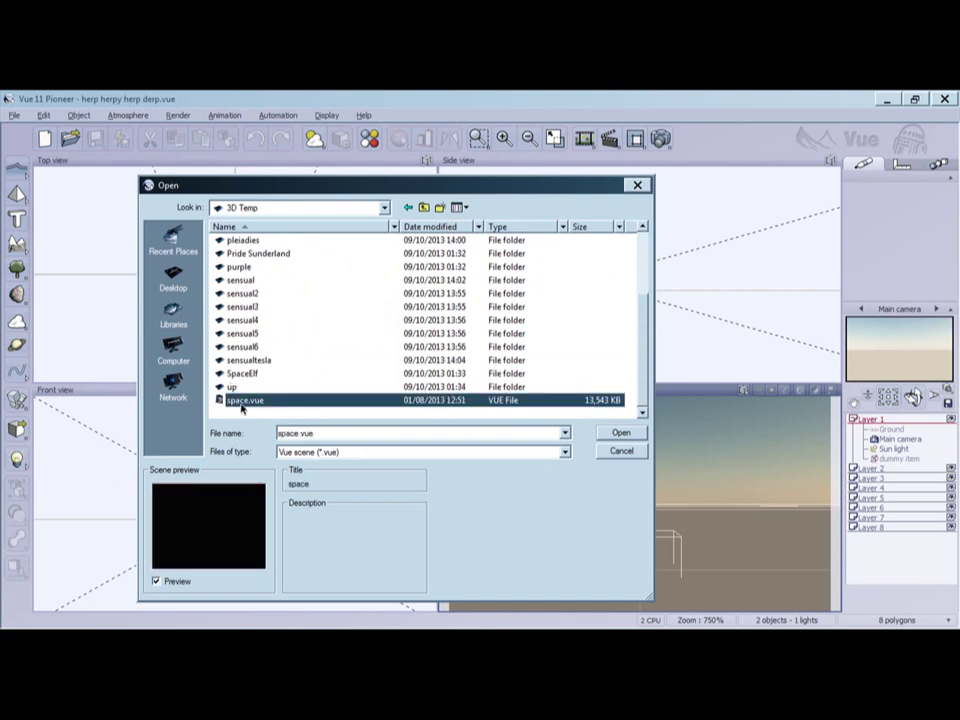
click(620, 434)
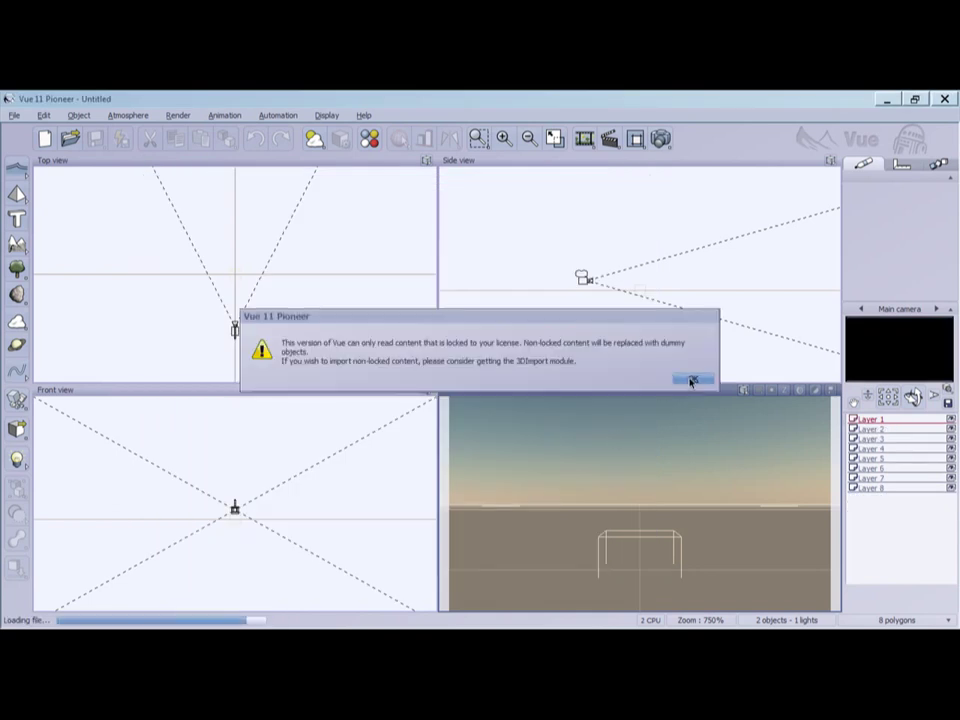
click(690, 380)
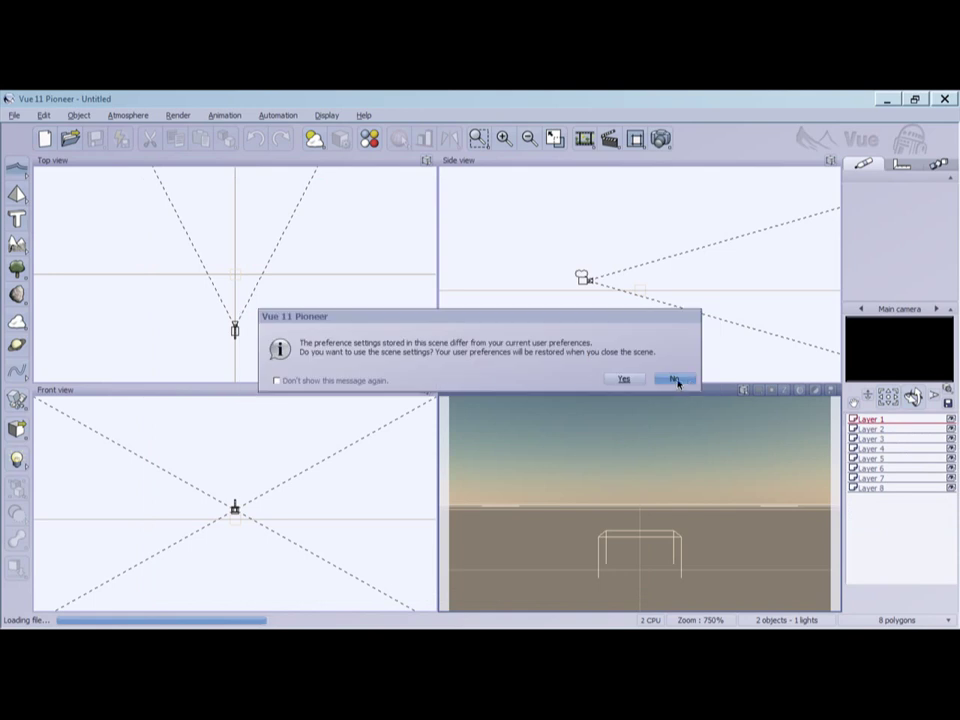
click(626, 382)
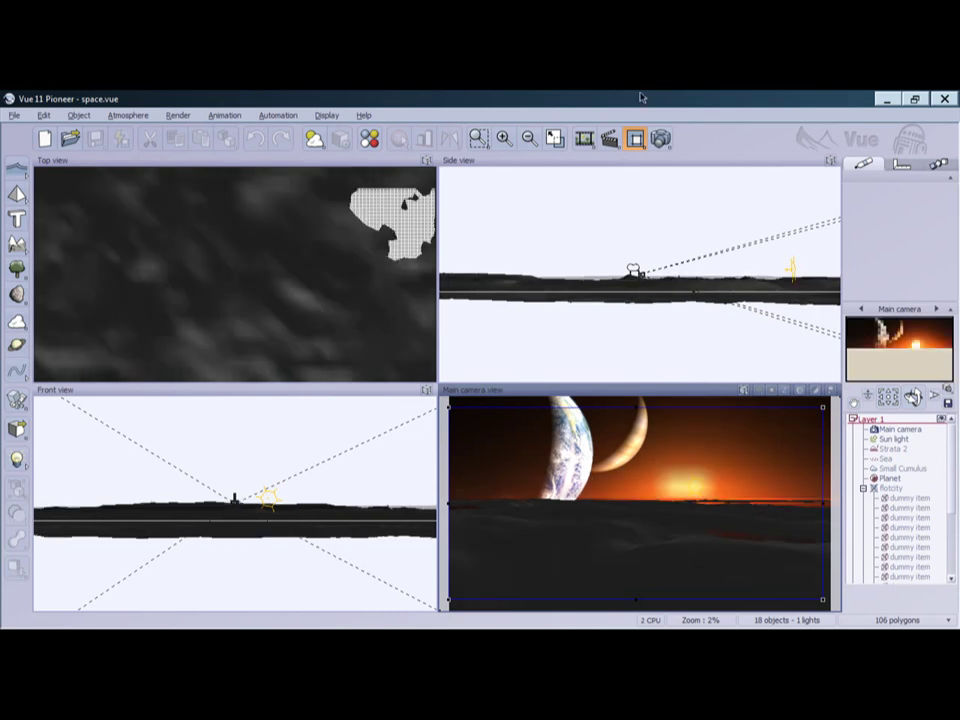
- Close Vue 11 Pioneer and the Program Files and Vue 10 xStream windows in Windows Explorer
click(945, 100)
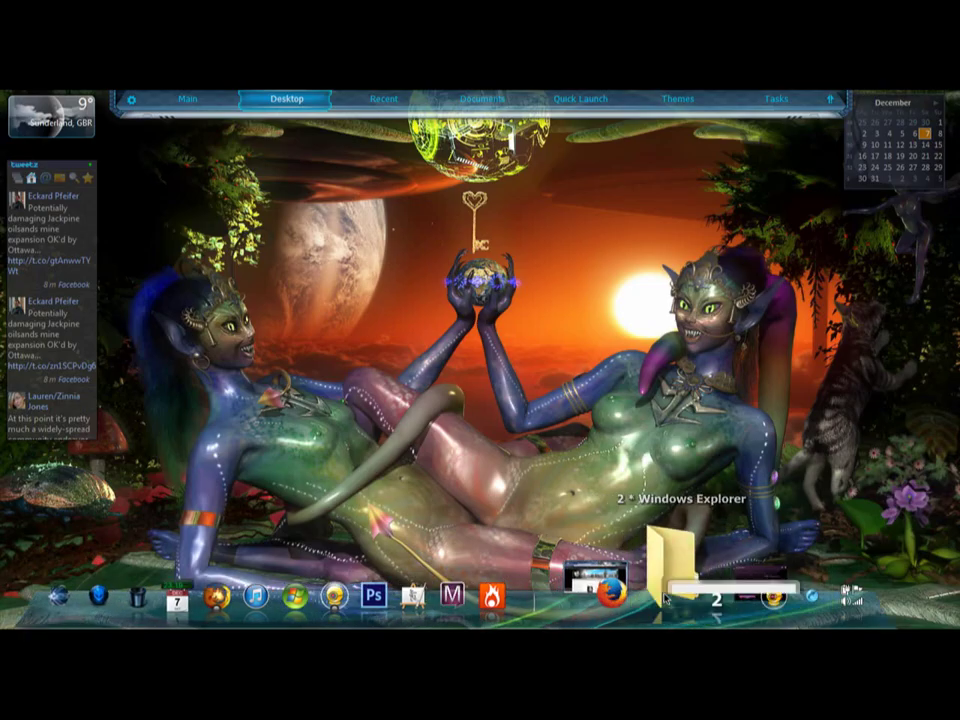
click(686, 598)
click(700, 556)
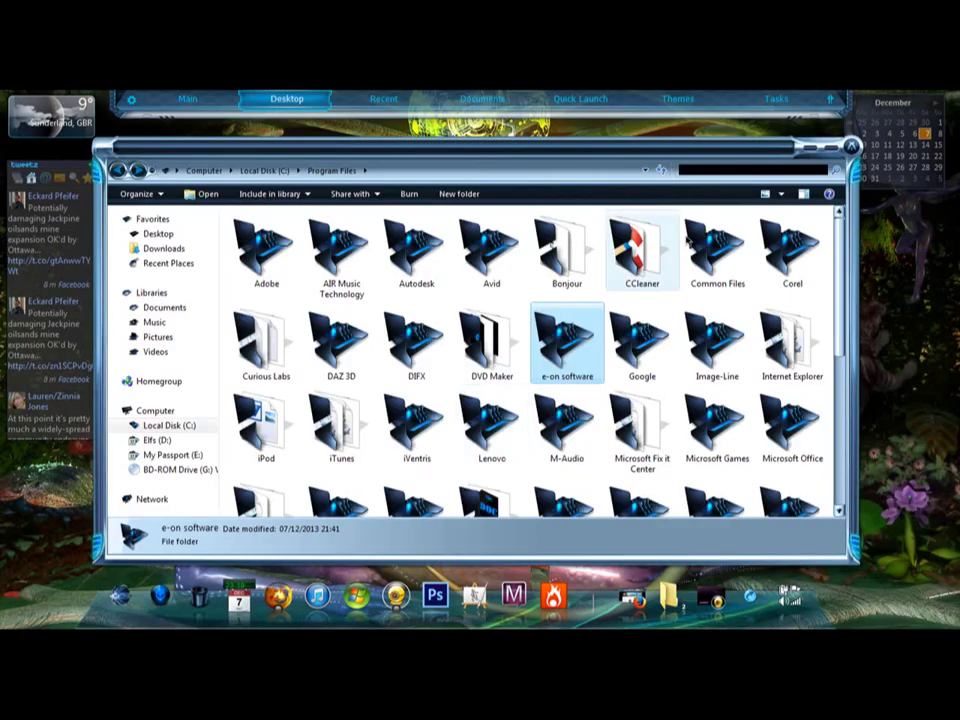
click(849, 146)
mouse_move(680, 598)
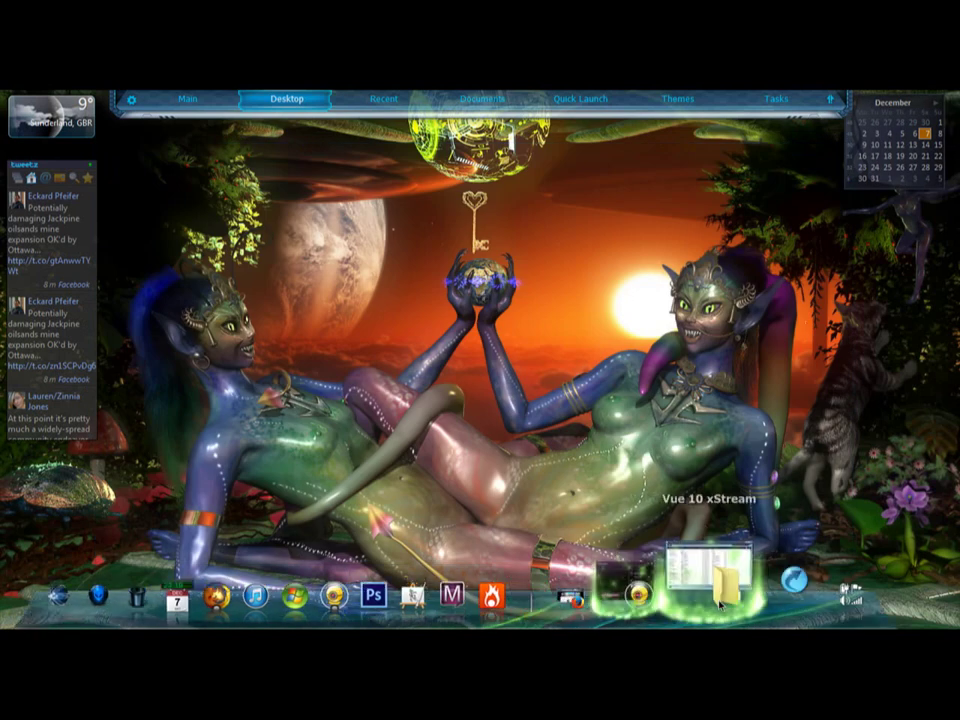
click(707, 568)
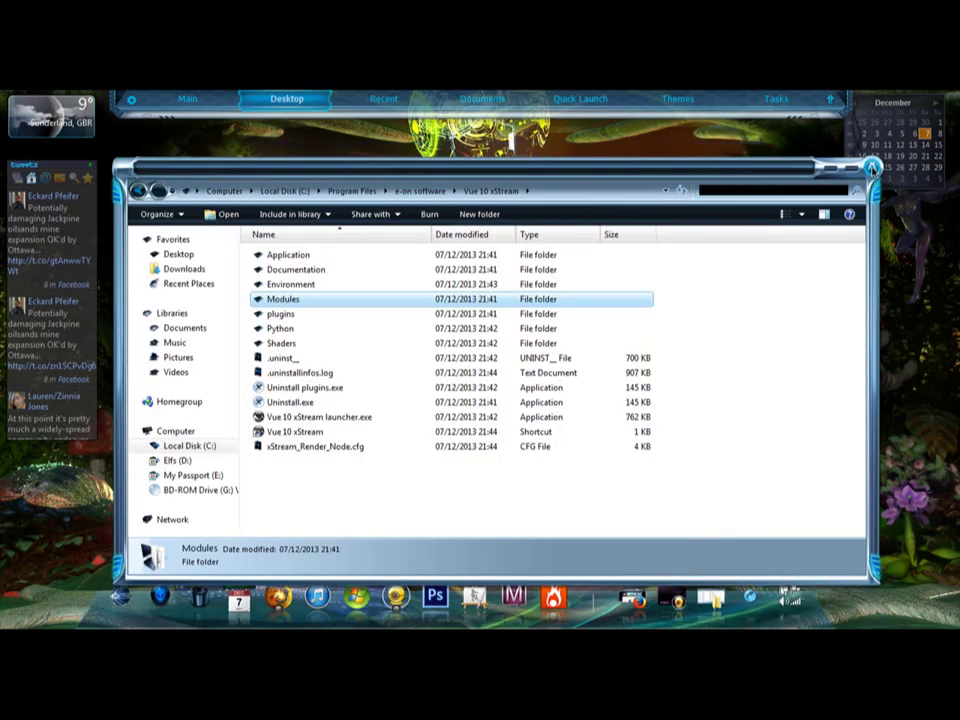
click(870, 166)
- Open Local Disk (C:) in a new Windows Explorer window
mouse_move(657, 600)
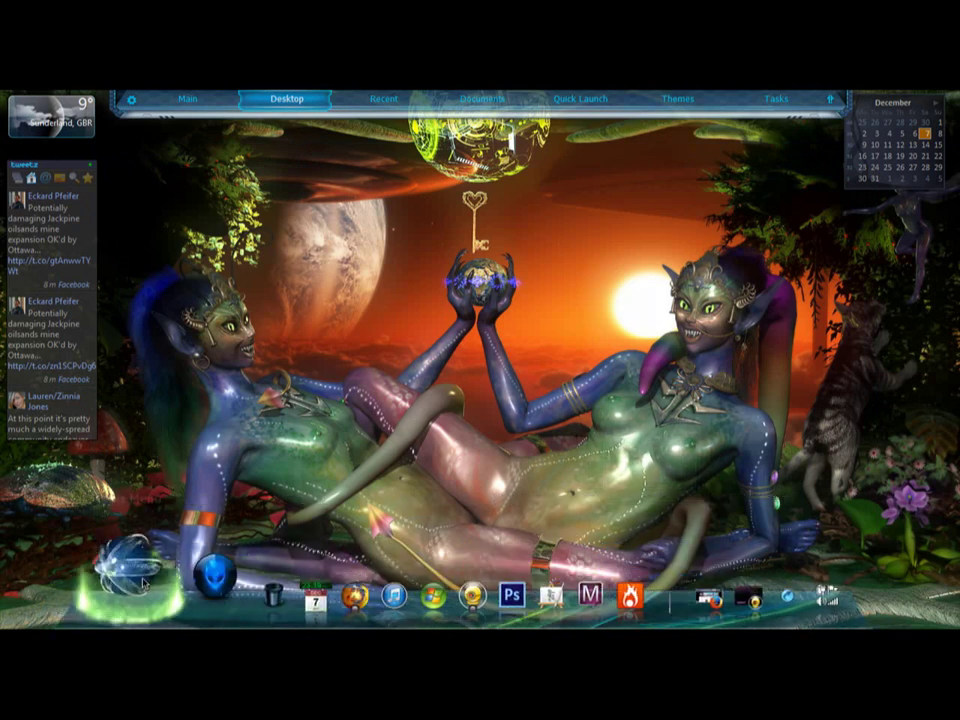
click(135, 585)
click(212, 400)
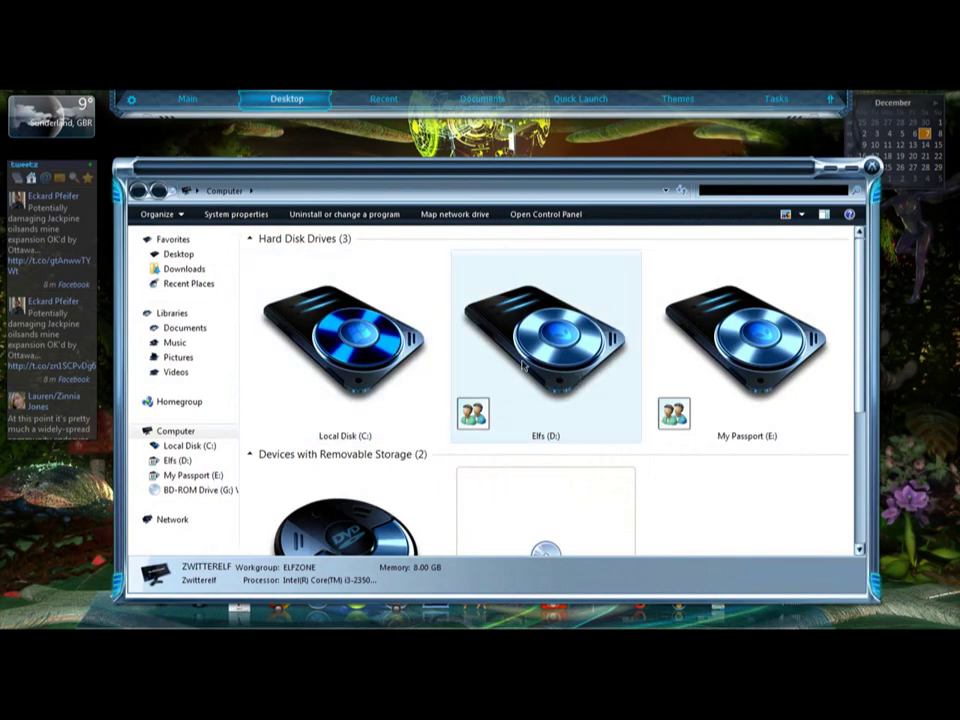
double_click(356, 377)
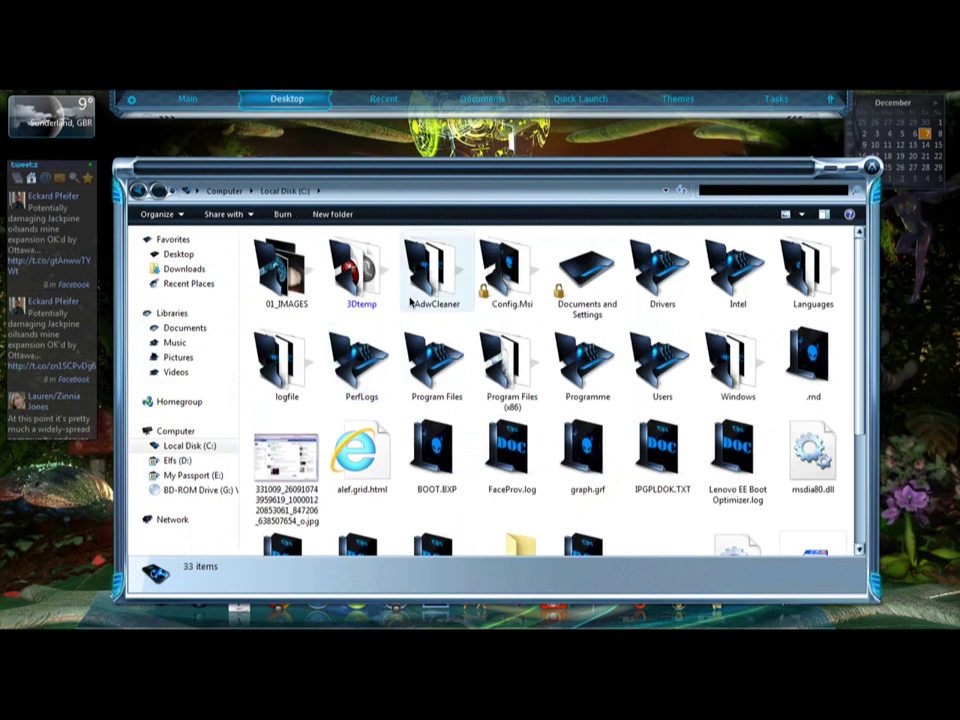
- Open the Modules folder of Vue 10 xStream under Program Files\e-on software
double_click(435, 365)
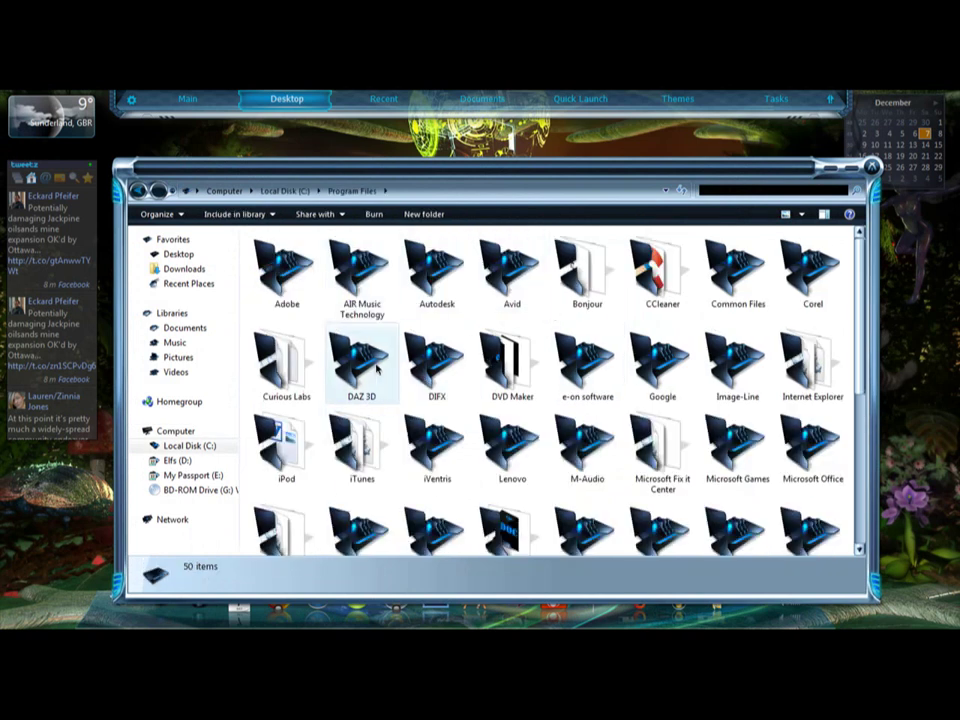
double_click(598, 365)
click(291, 257)
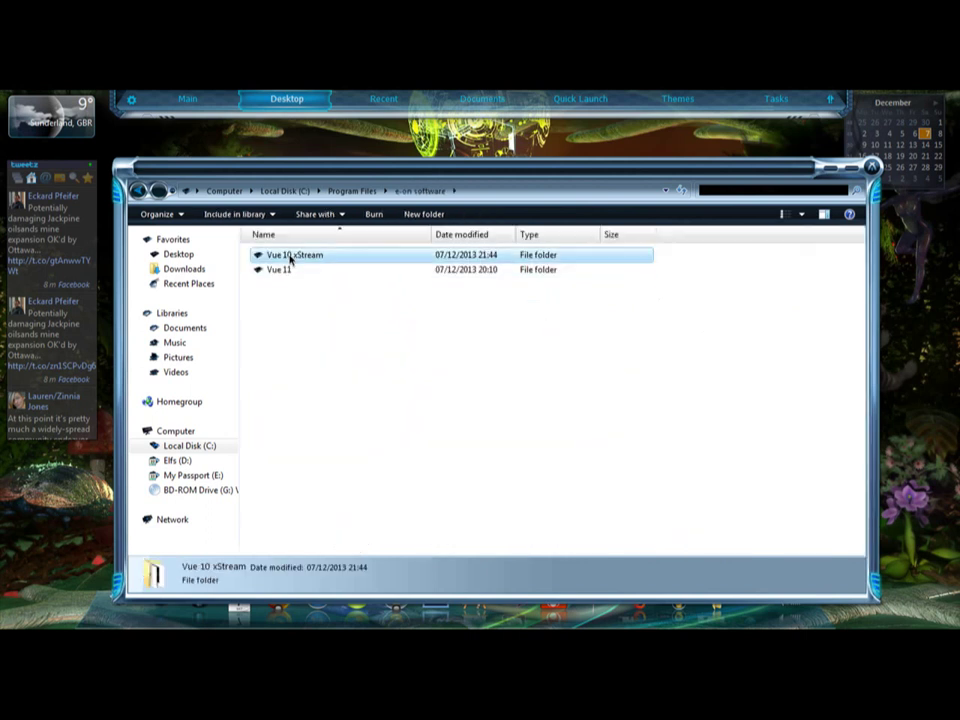
double_click(291, 257)
double_click(293, 299)
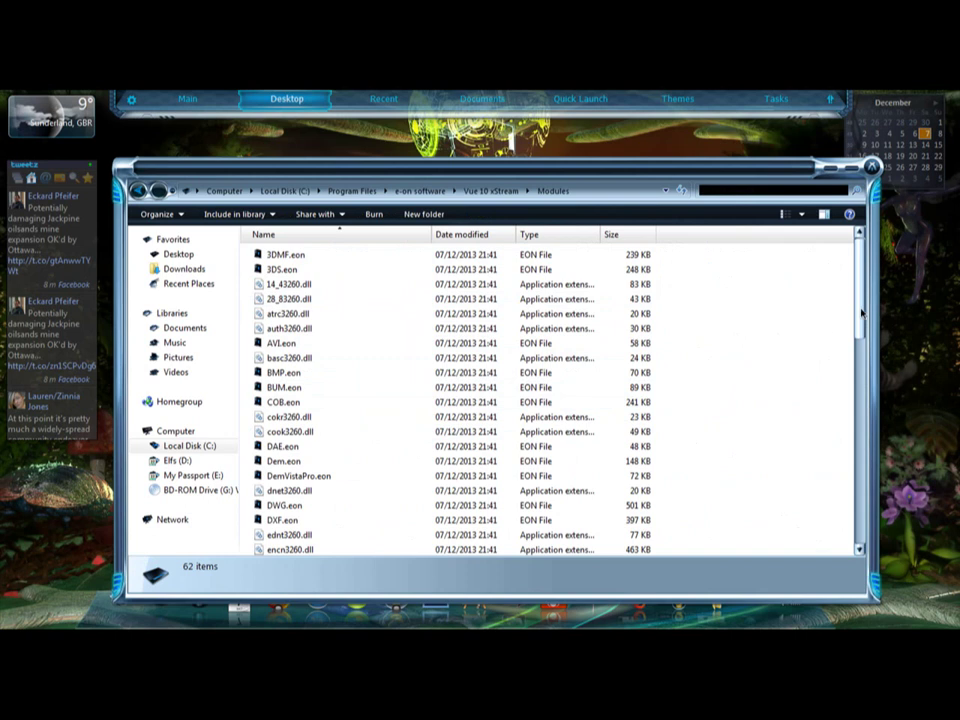
- Copy all the files in the Vue 10 xStream Modules folder
drag(858, 335, 842, 268)
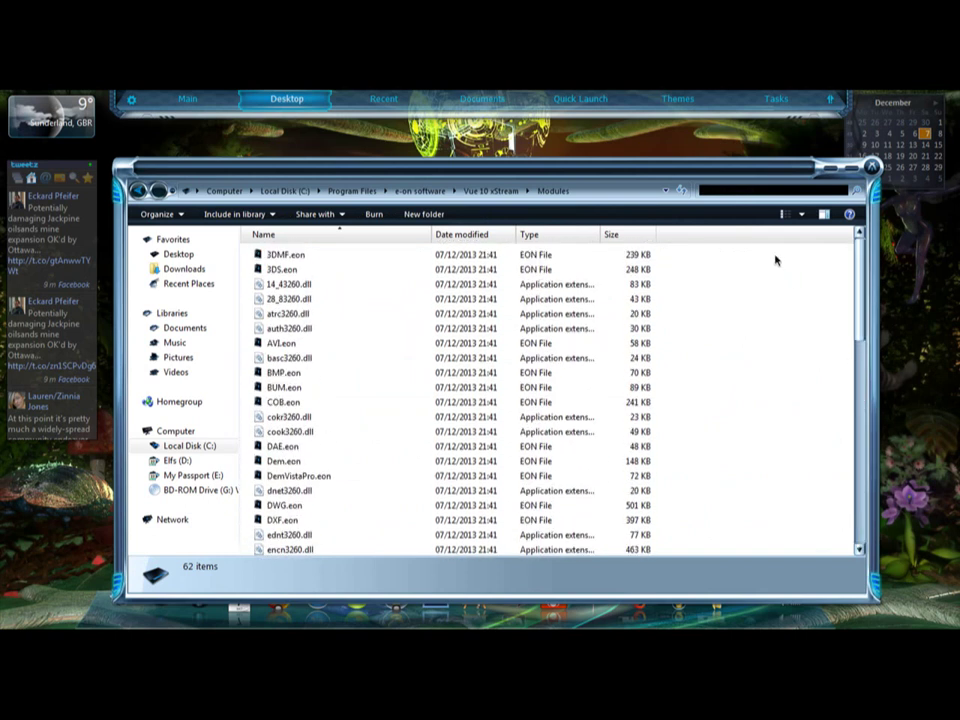
drag(775, 260, 280, 606)
right_click(313, 503)
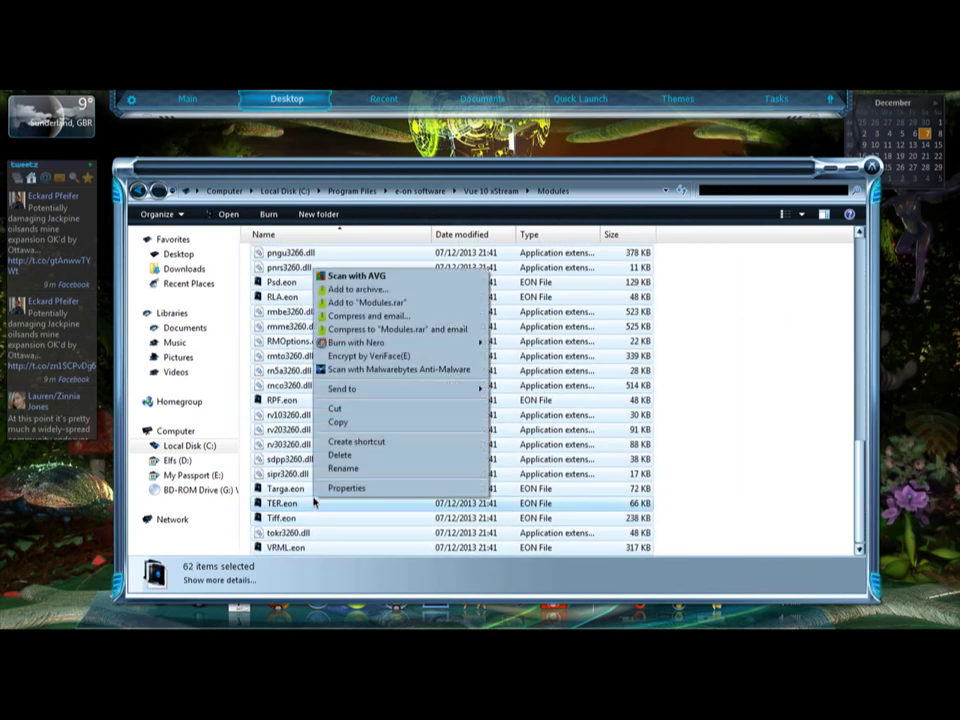
click(360, 421)
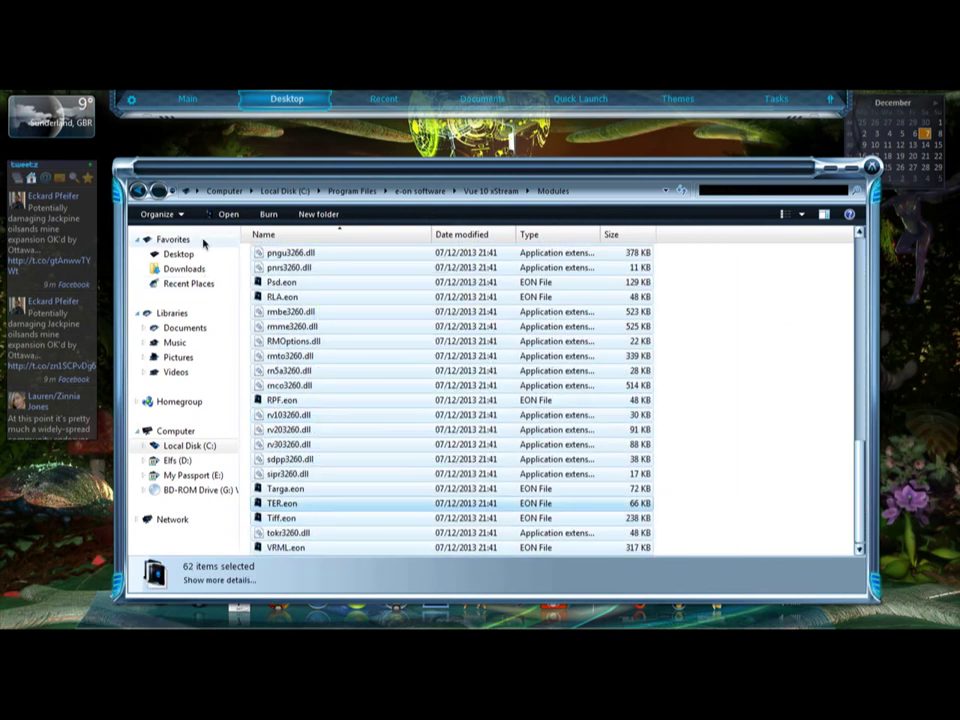
- Paste the copied module files into Vue 11's Modules folder, keeping the existing files for all 50 name conflicts
click(139, 190)
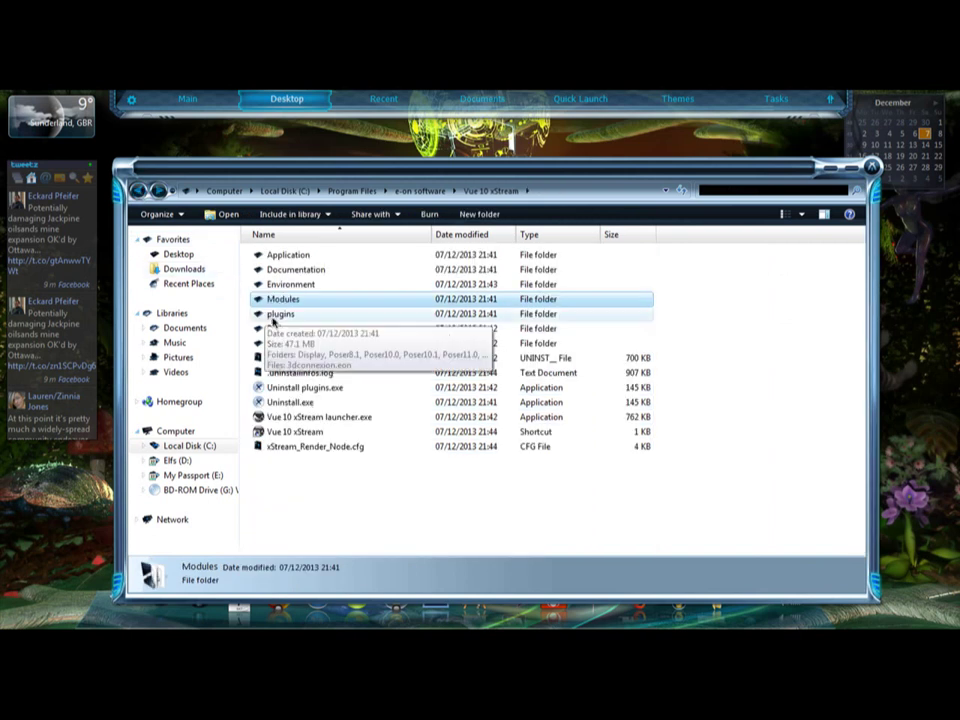
click(139, 190)
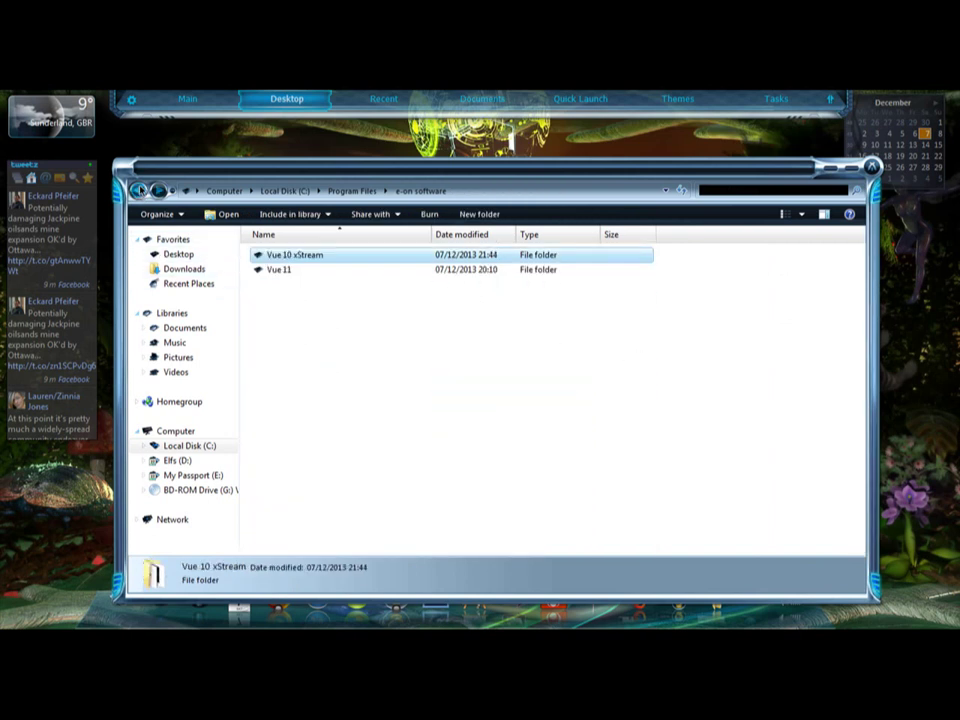
double_click(290, 270)
double_click(285, 316)
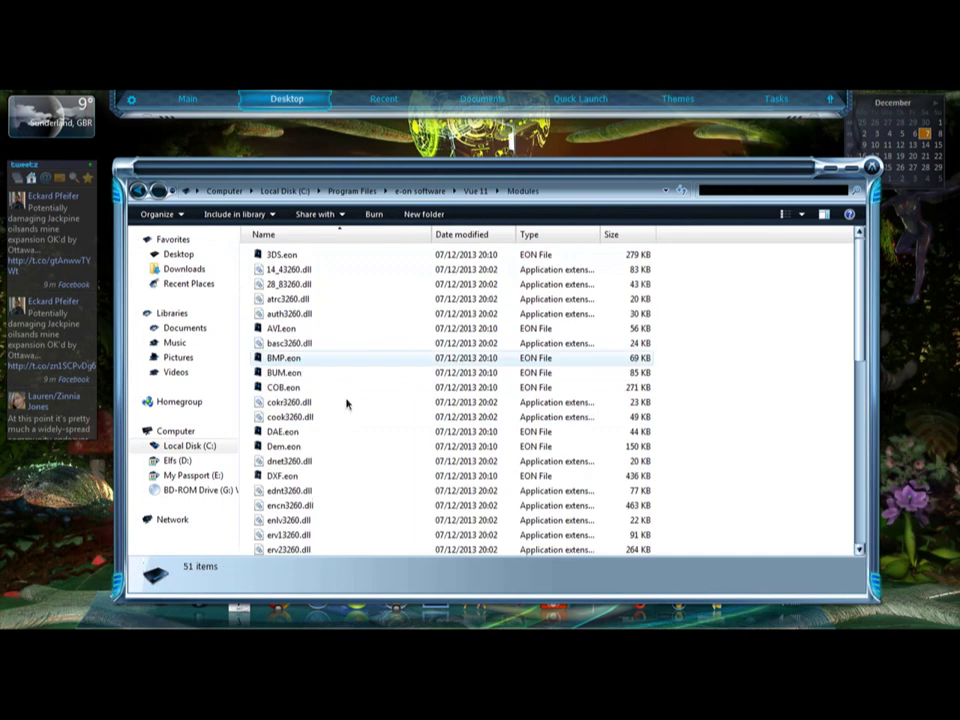
right_click(729, 398)
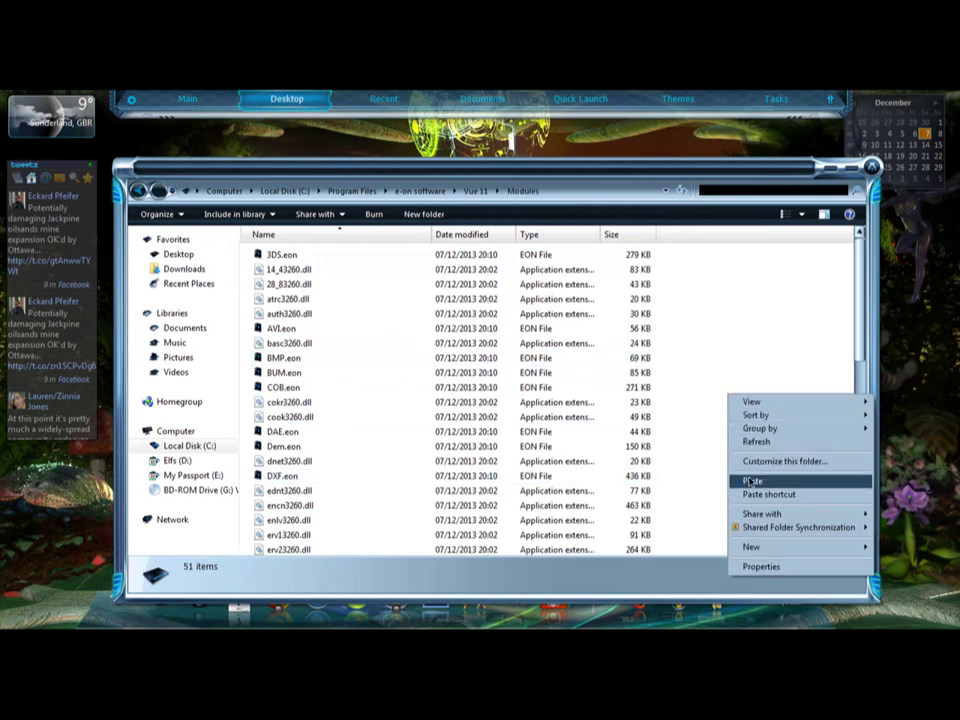
click(752, 480)
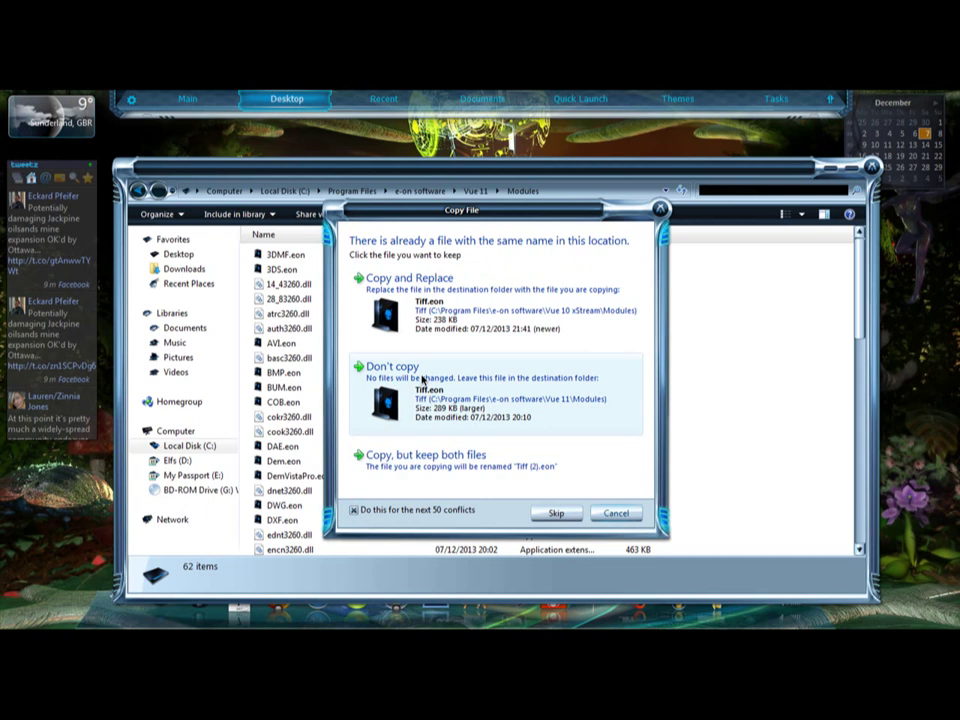
click(422, 379)
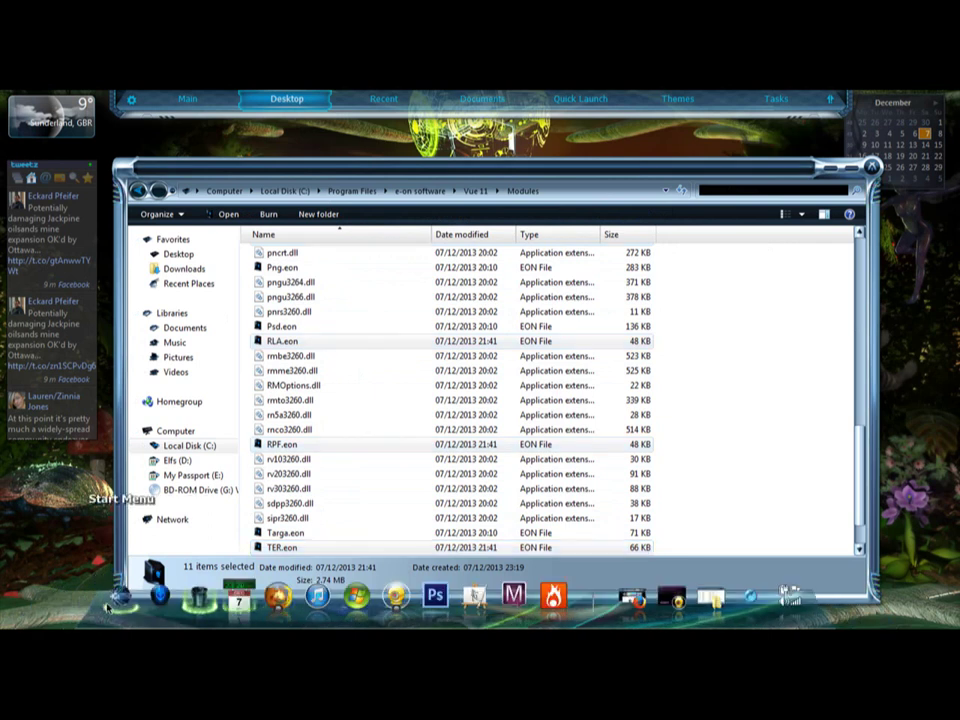
- Start Vue 11 Pioneer and dismiss its welcome dialog
click(112, 602)
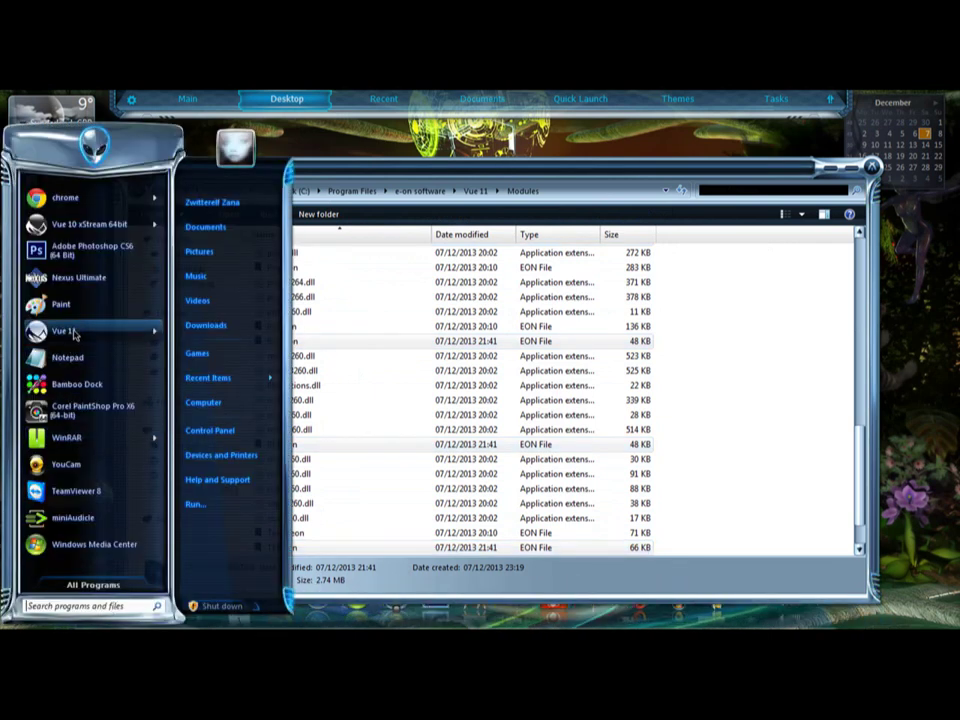
key(Escape)
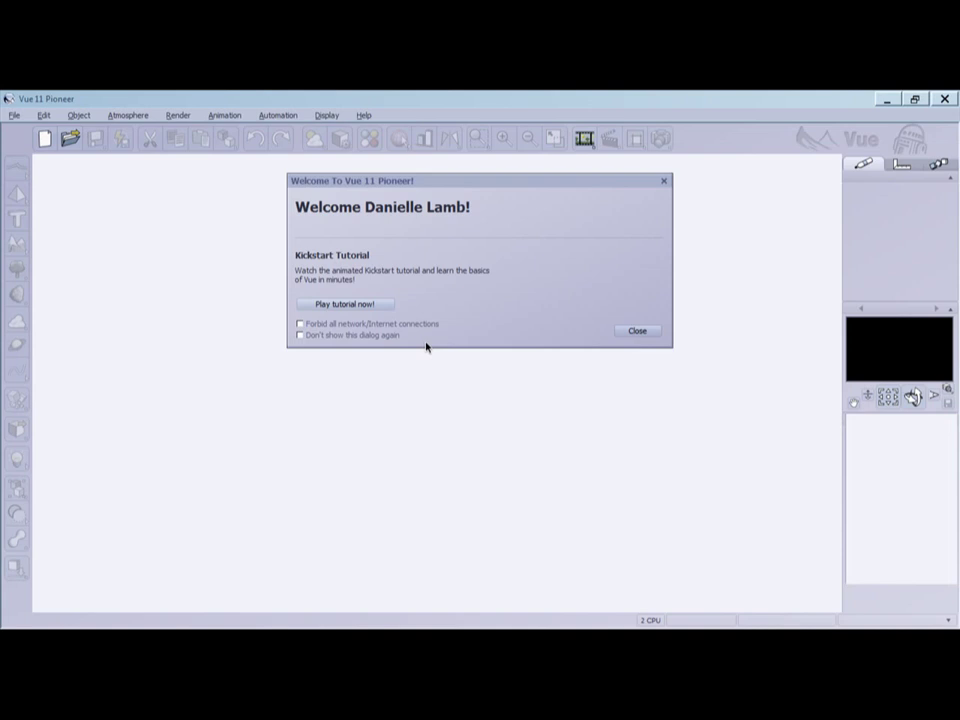
click(655, 332)
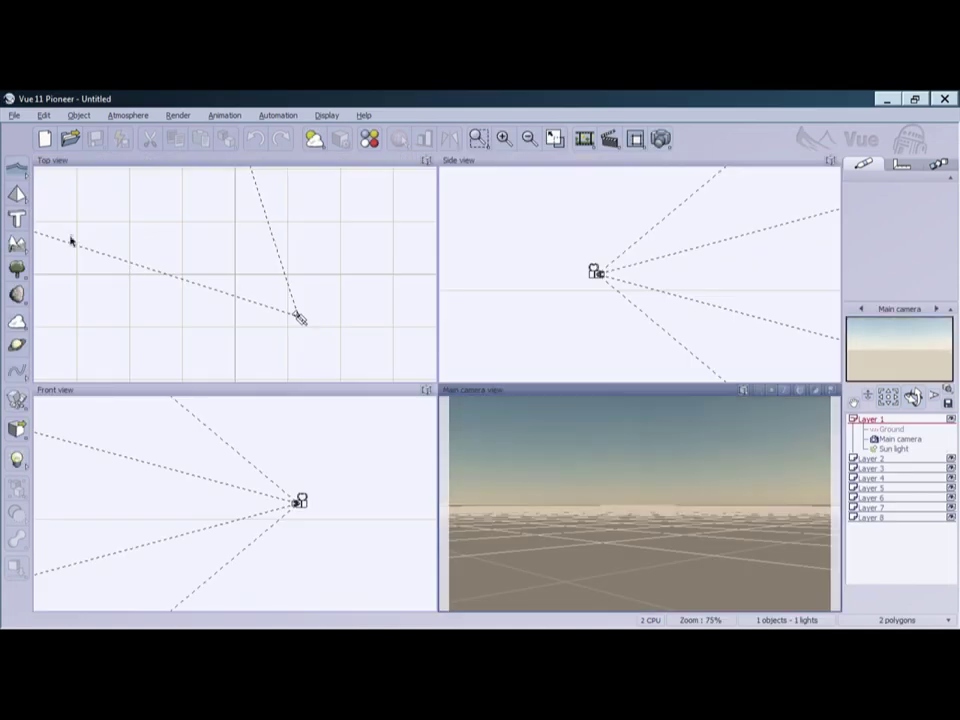
- Check which file types are offered for importing an object, then cancel the import
click(14, 115)
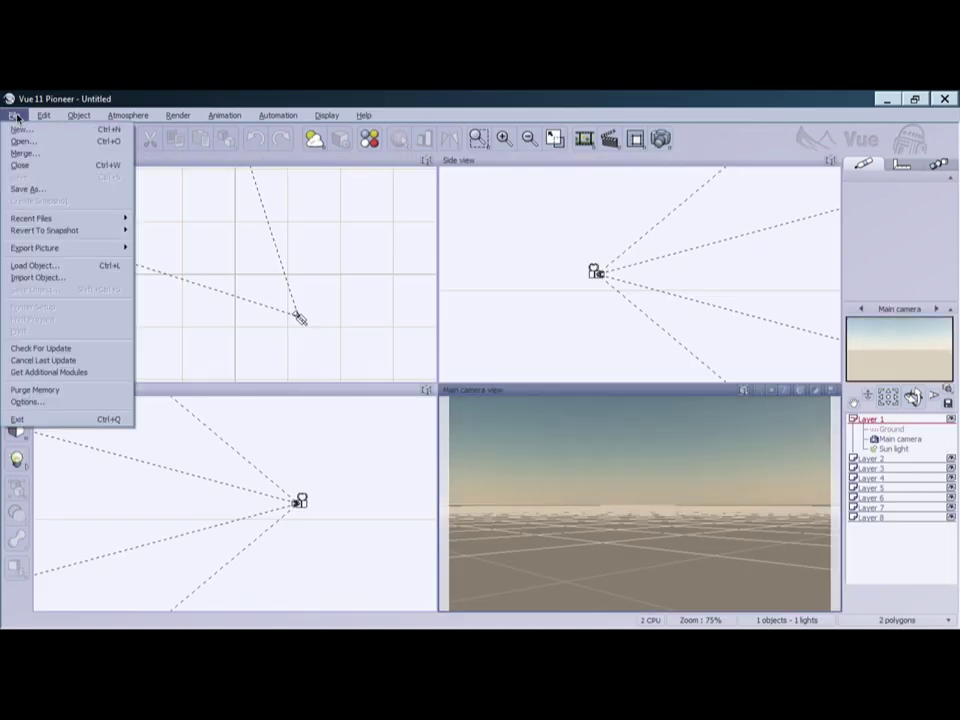
click(64, 276)
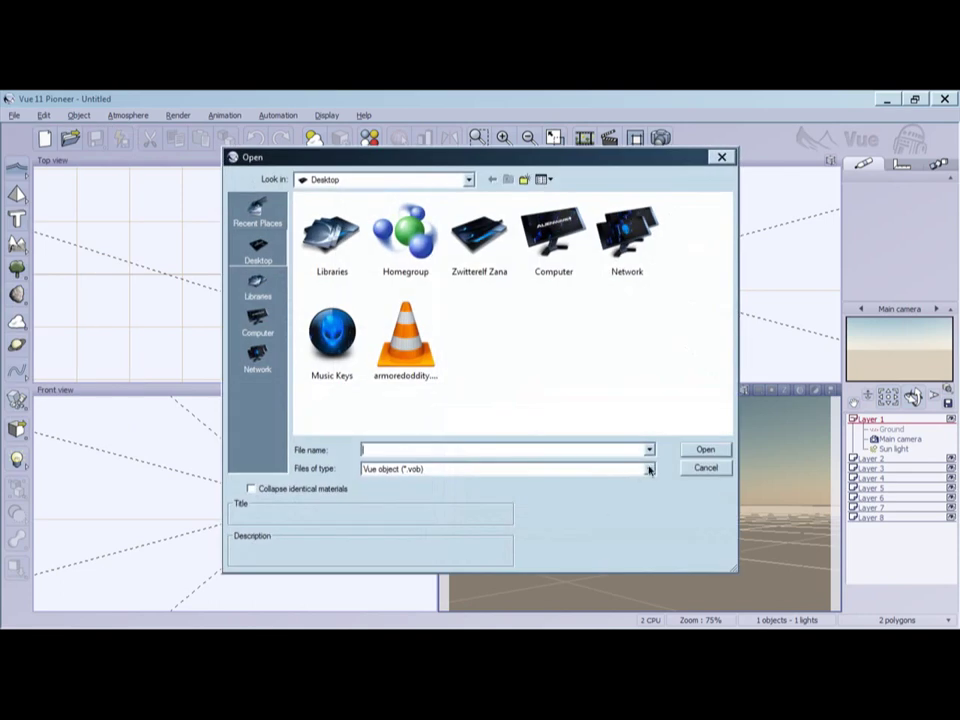
click(649, 468)
click(676, 504)
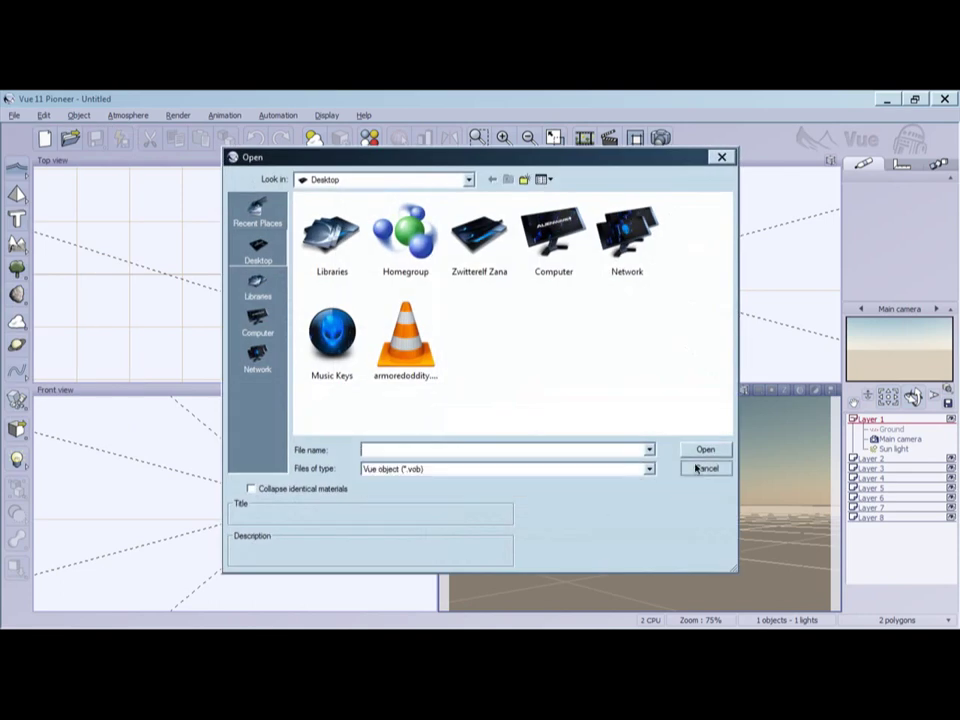
click(705, 467)
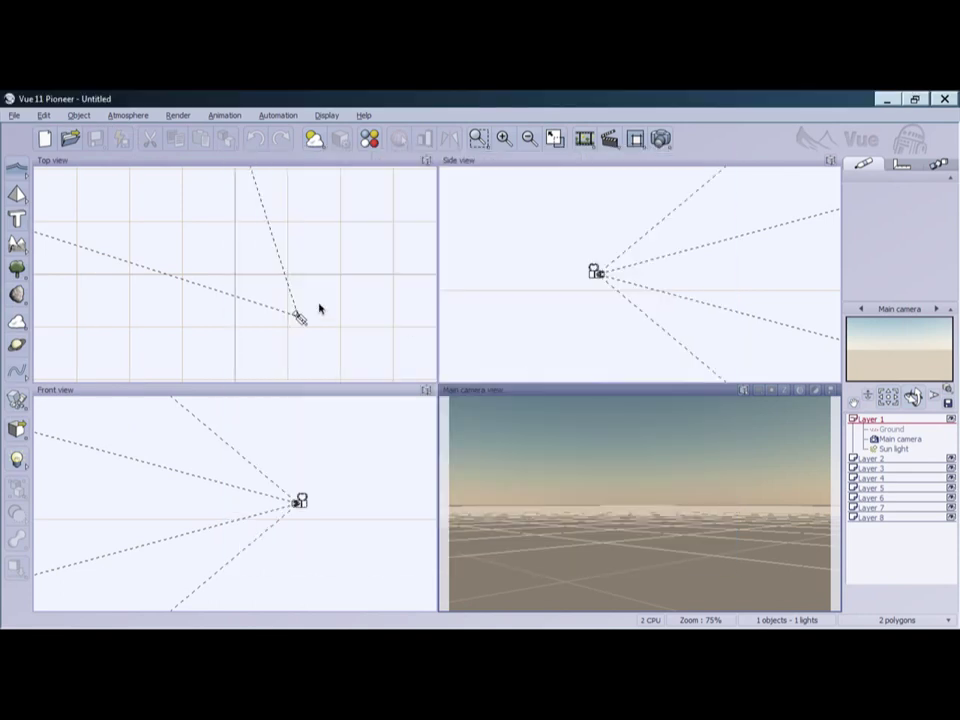
- Look through the additional modules available for Vue 11 and close the module selection without choosing one
click(14, 115)
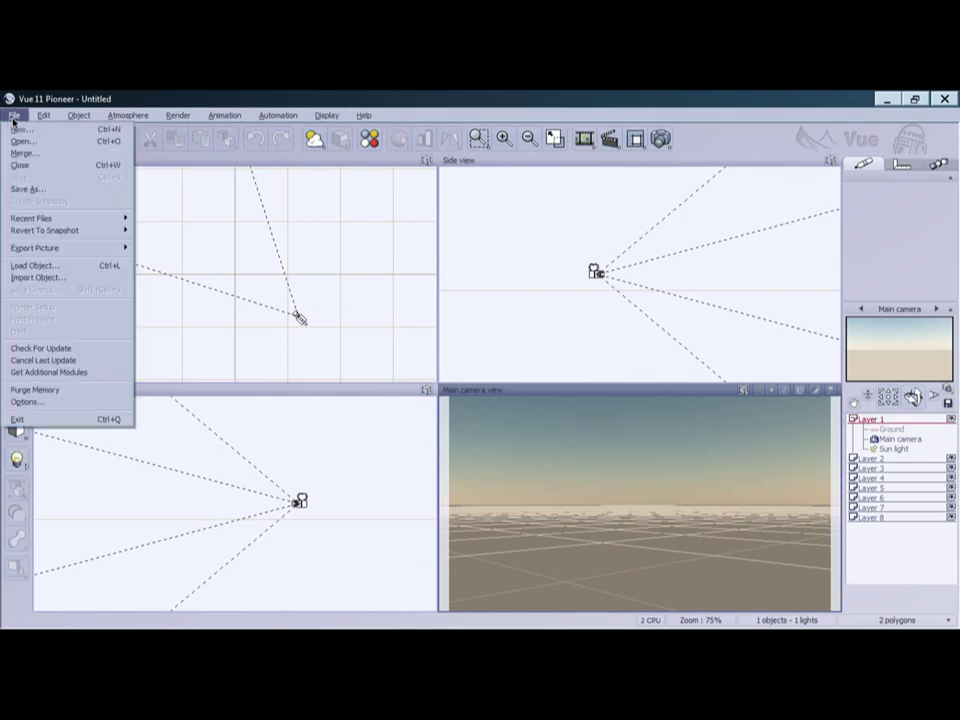
click(89, 374)
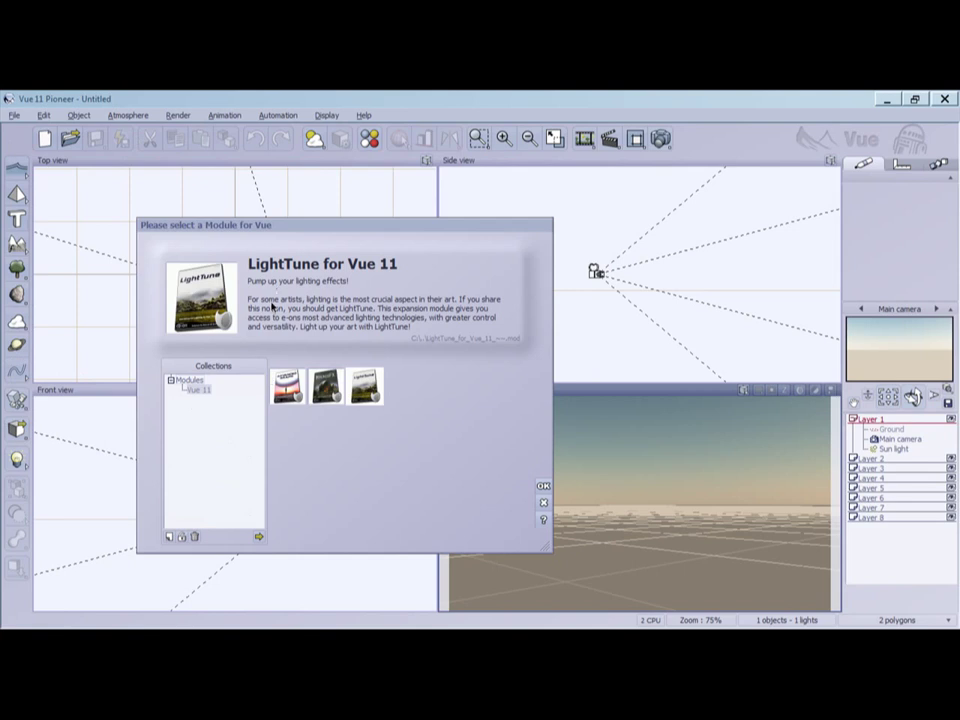
click(184, 390)
click(543, 502)
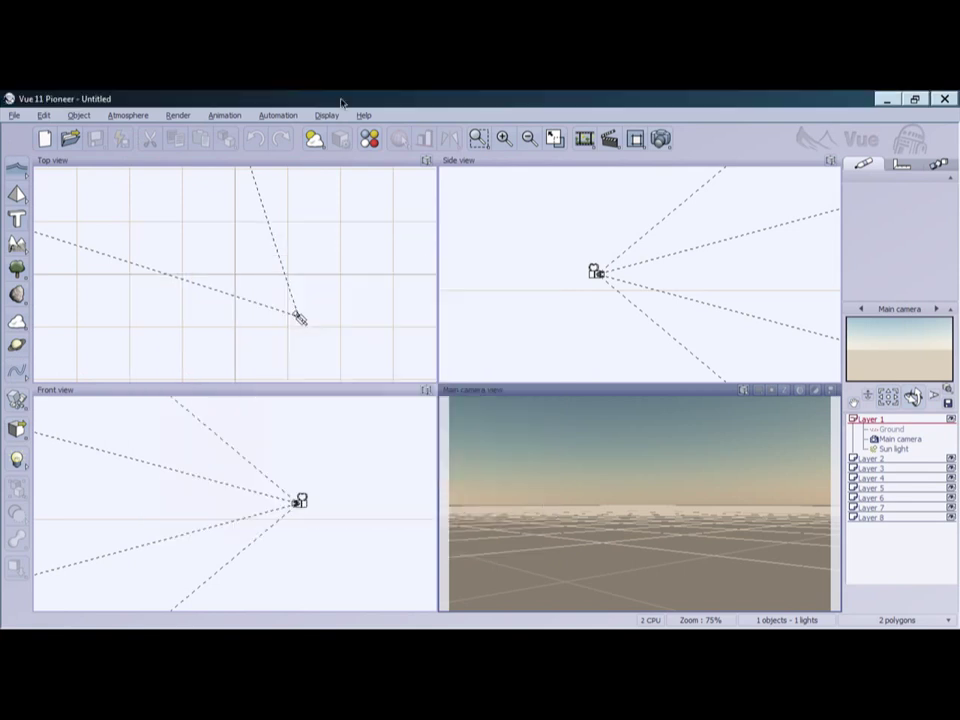
- Examine the About Vue 11 Pioneer information and its module list, then close both
click(363, 116)
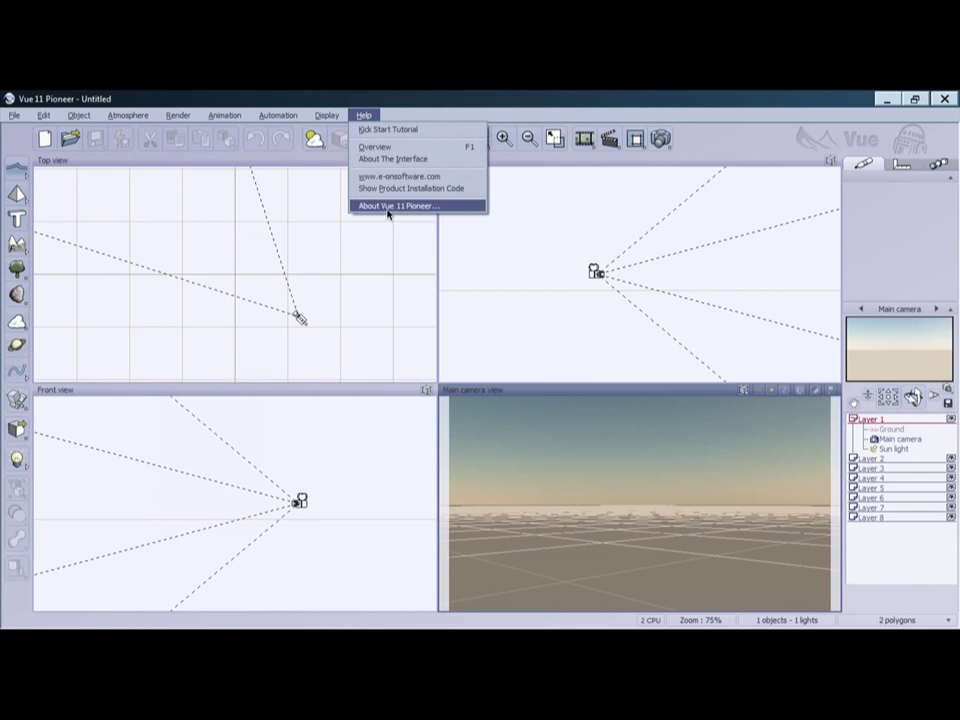
click(389, 206)
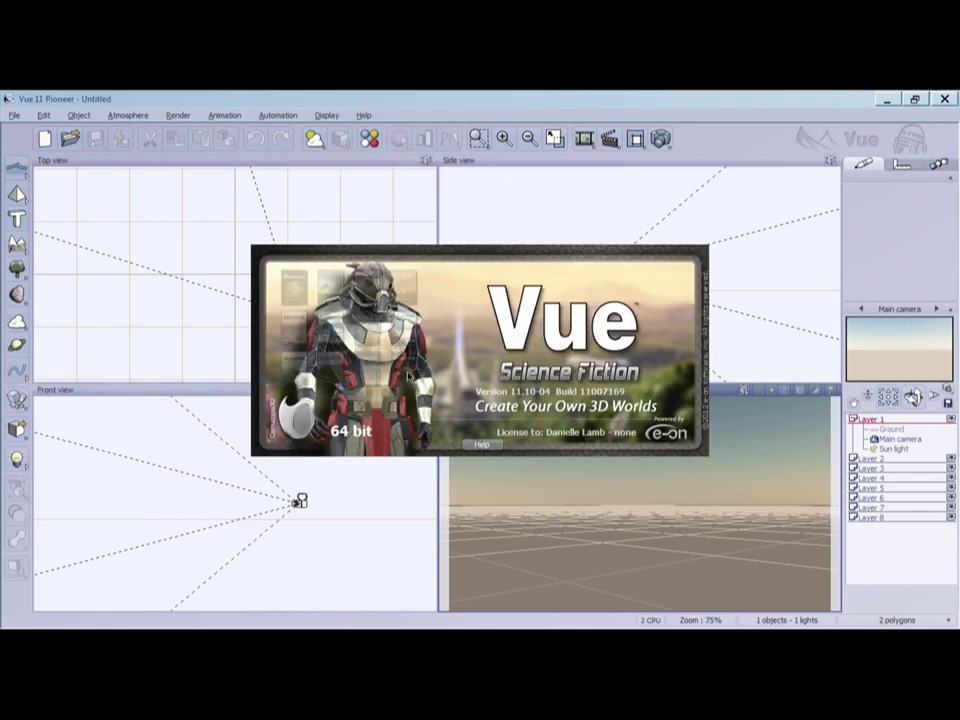
click(408, 376)
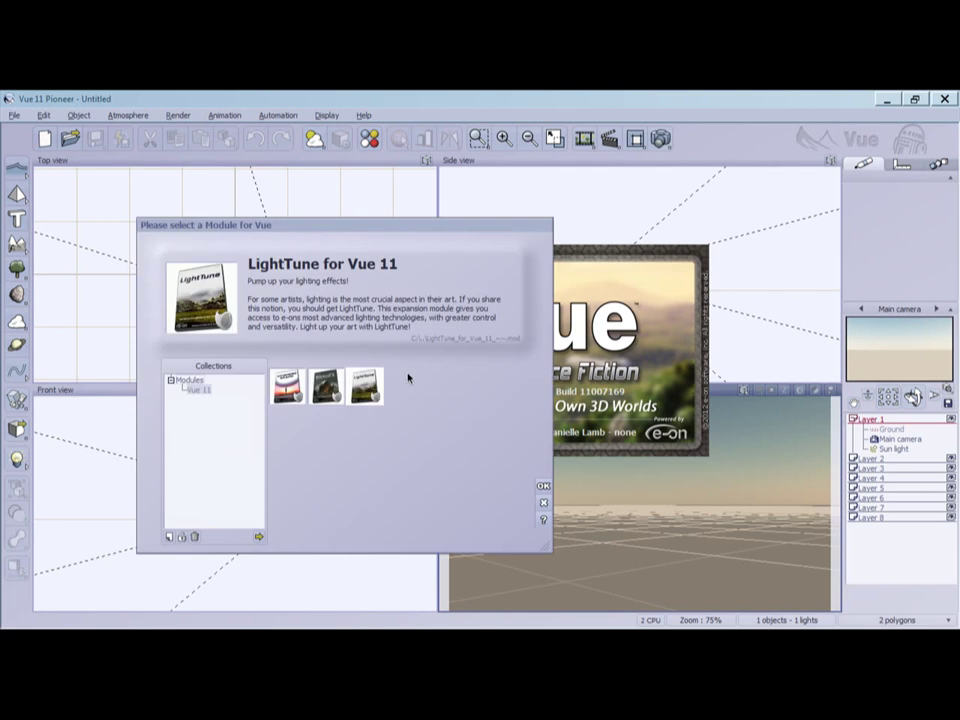
click(543, 506)
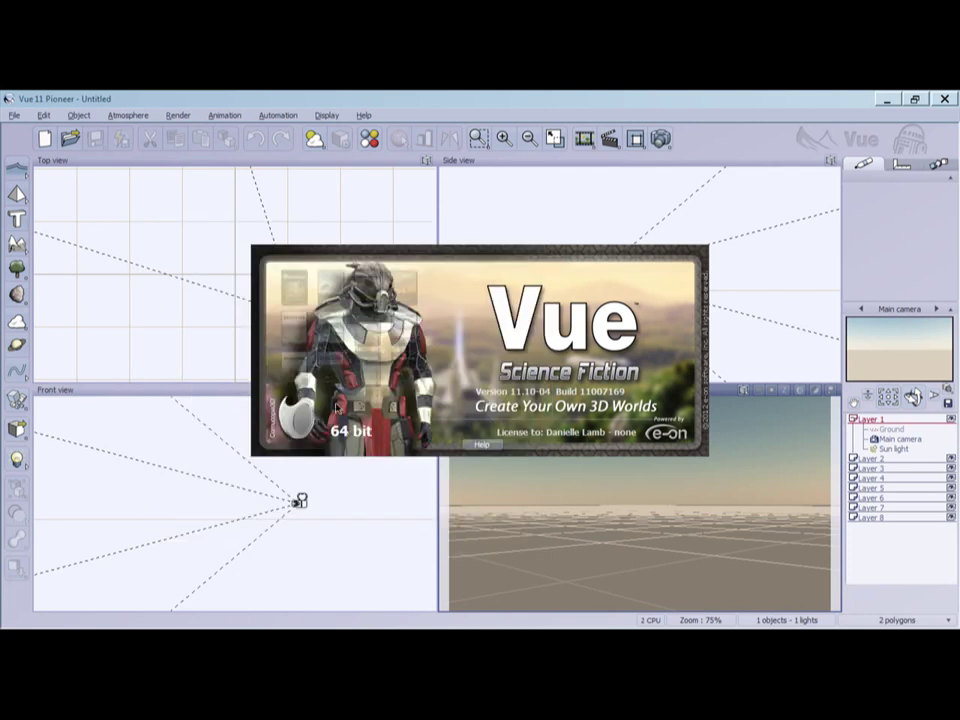
click(327, 114)
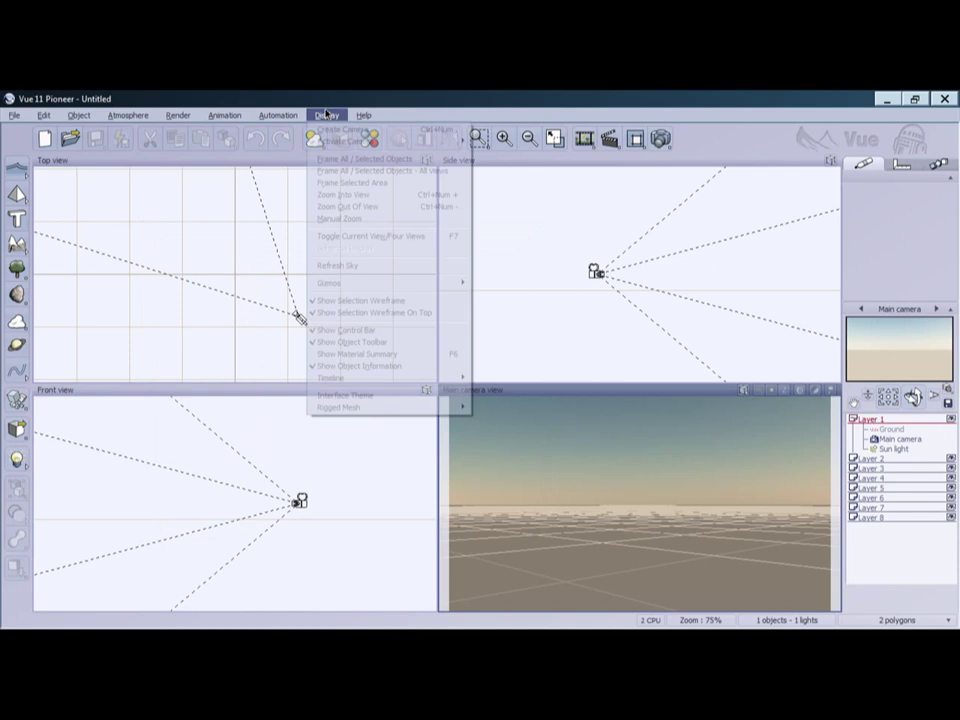
mouse_move(364, 114)
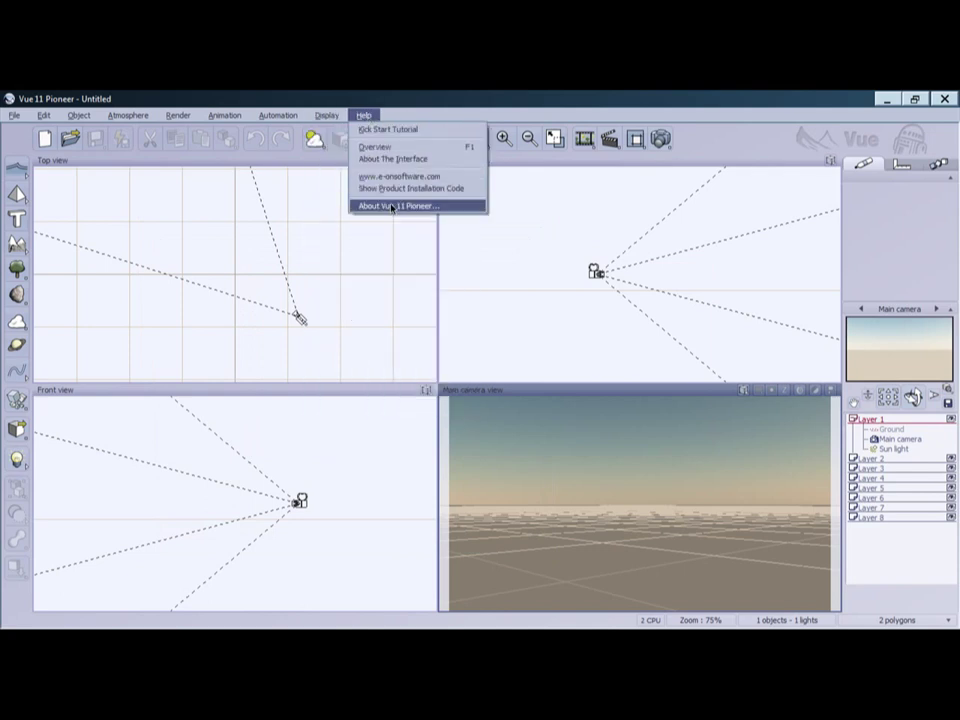
click(393, 206)
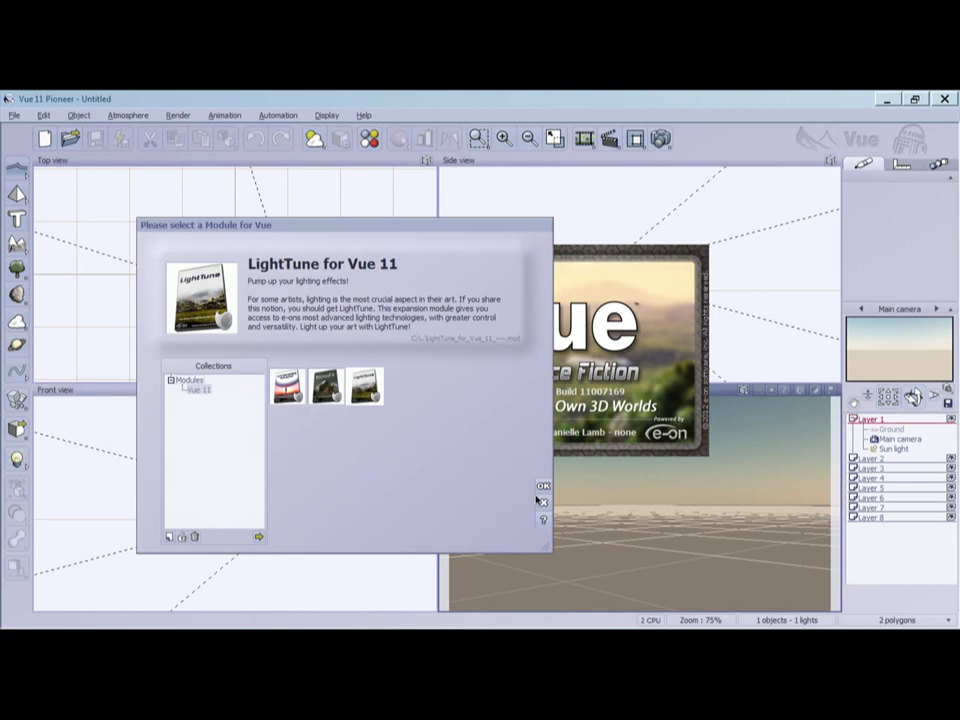
click(540, 500)
click(542, 501)
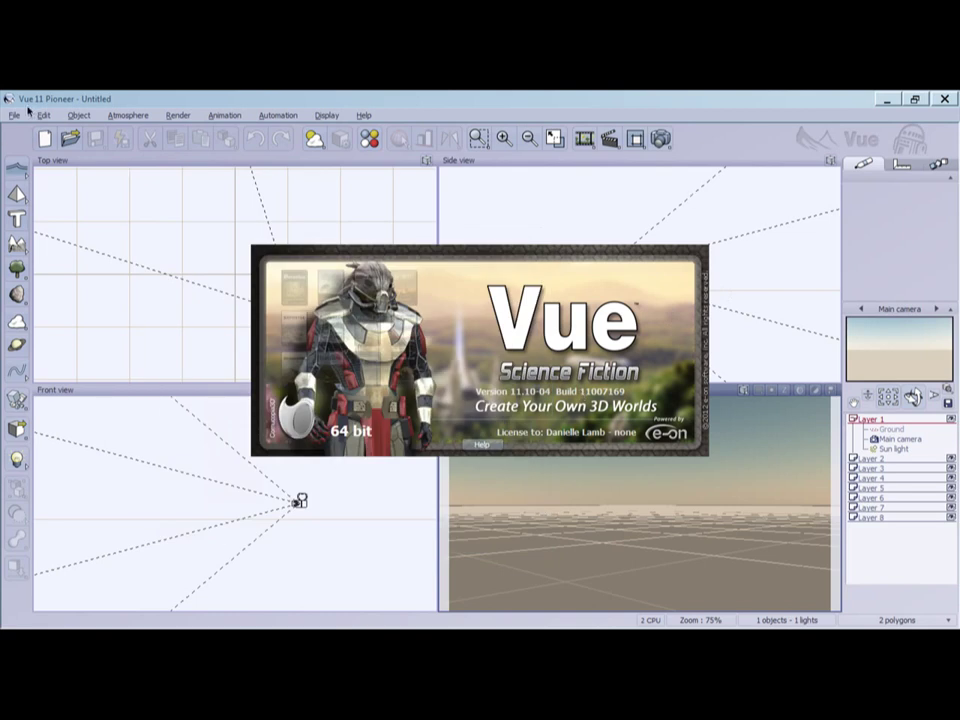
click(552, 257)
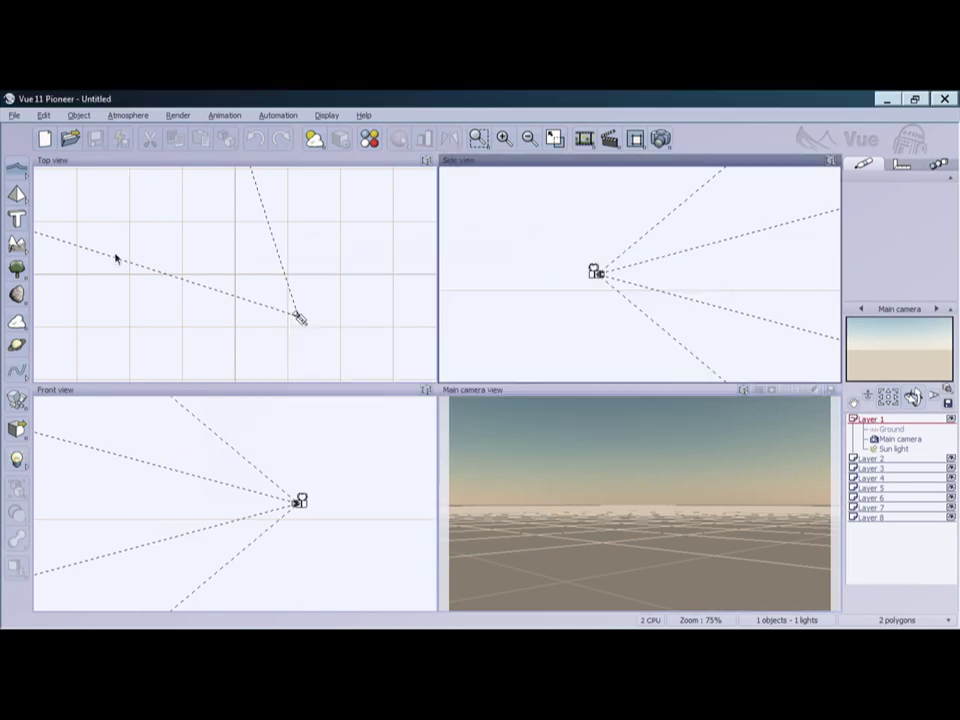
- Check the program options for units and coordinates, then close the Options dialog
click(12, 116)
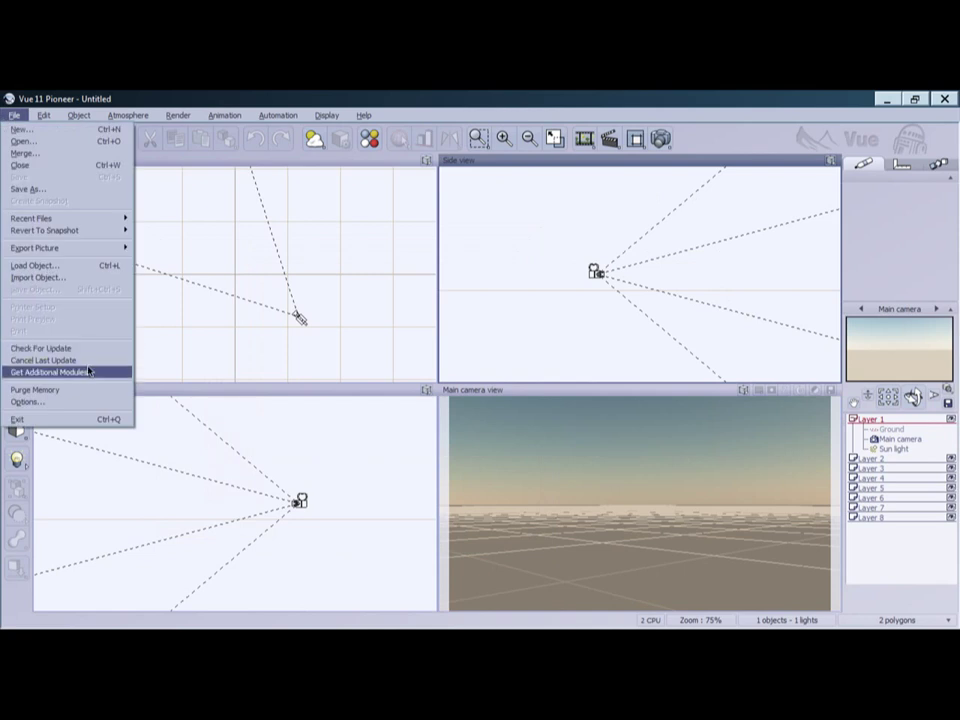
click(84, 402)
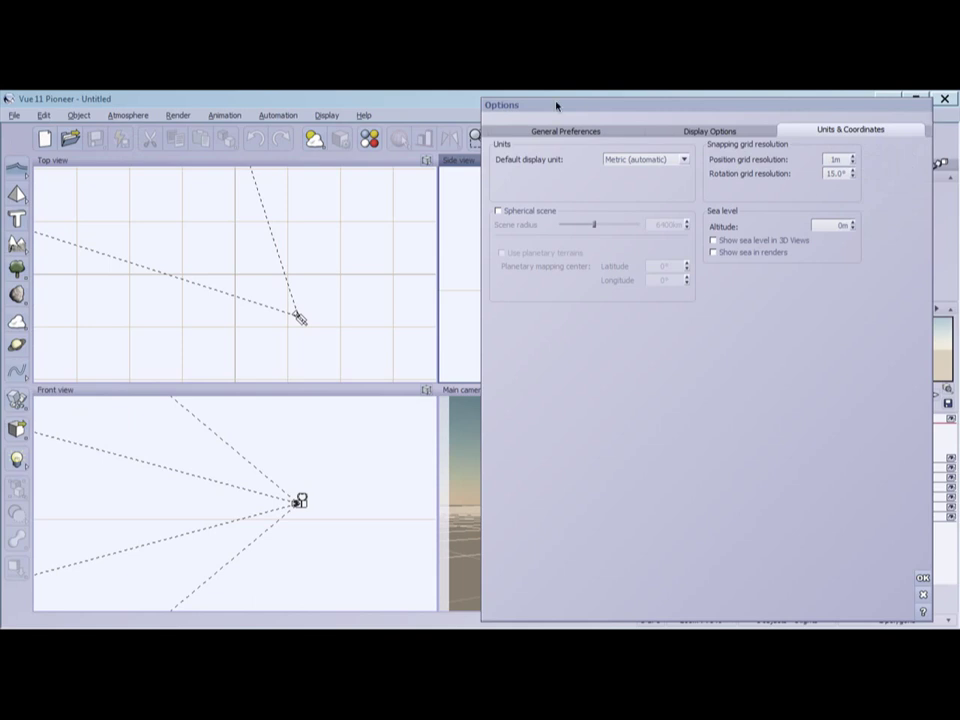
drag(557, 106, 309, 112)
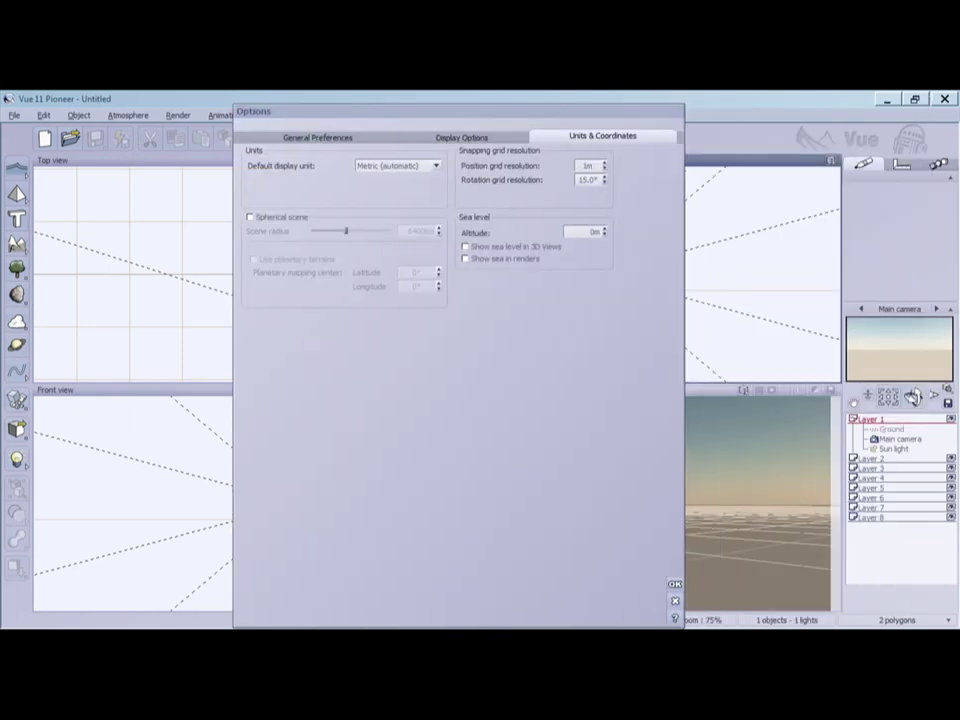
click(674, 584)
- Recheck the file selection for importing an object, then cancel it
click(14, 116)
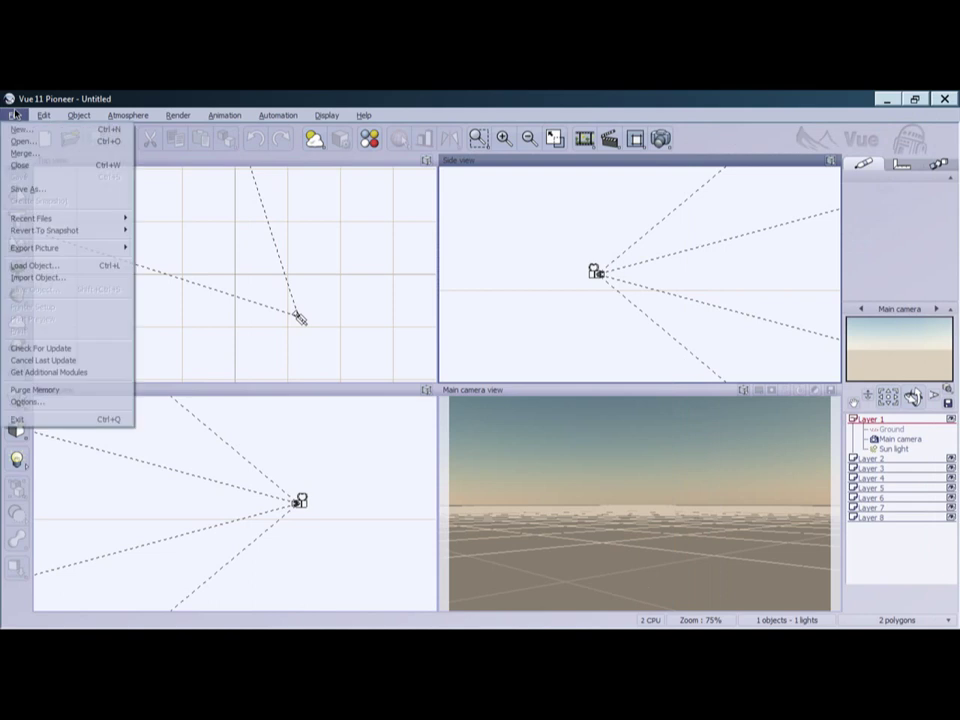
click(66, 279)
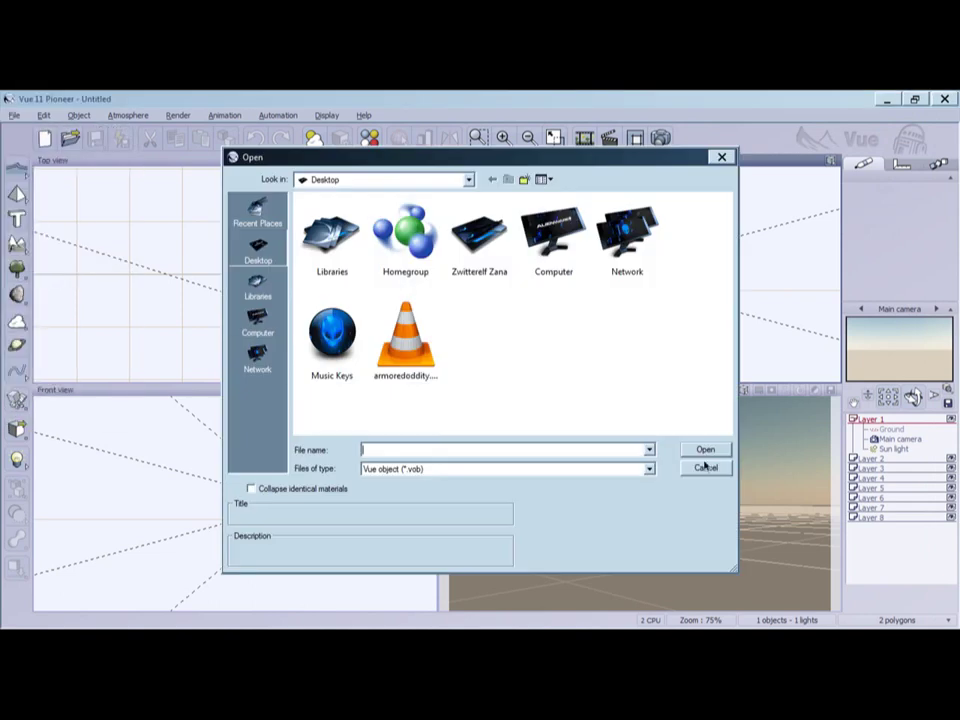
click(705, 468)
- Check for updates to Vue 11 Pioneer and dismiss the notice
click(12, 115)
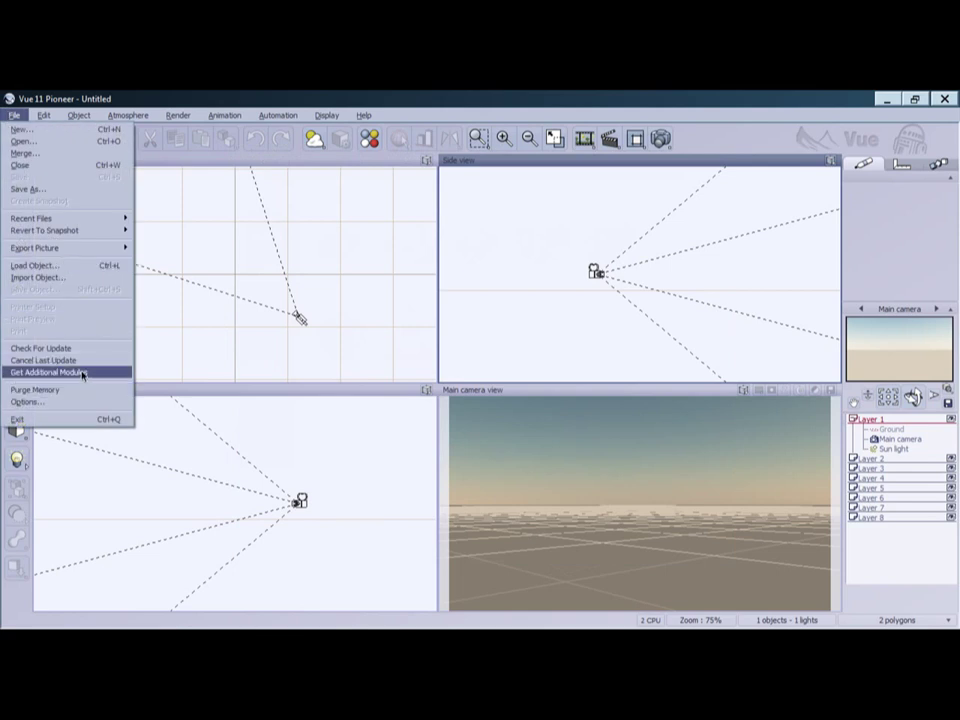
click(42, 348)
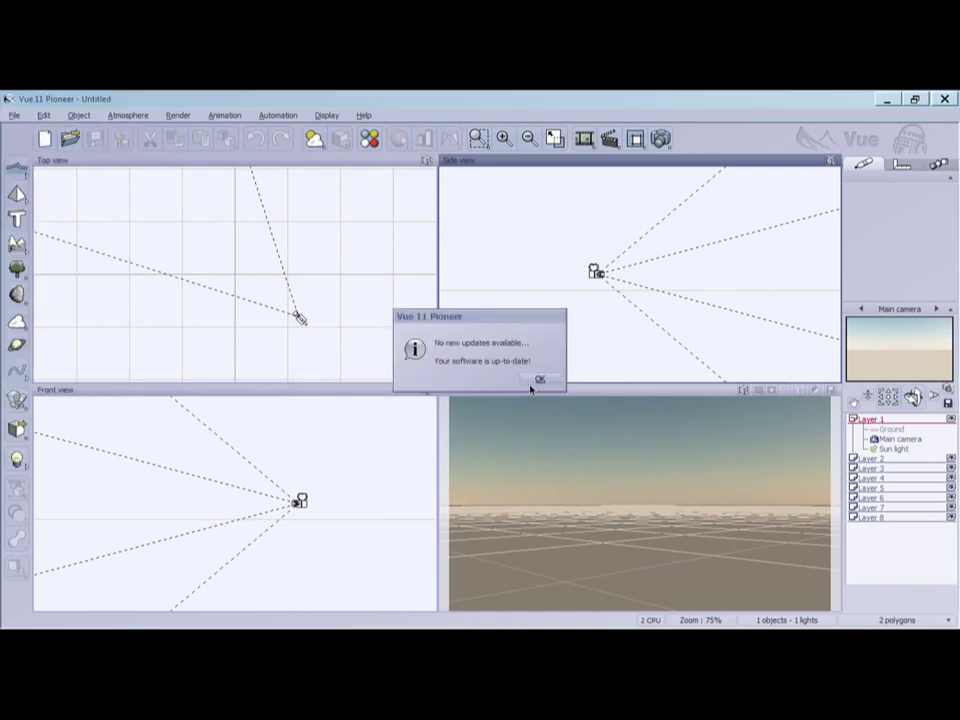
click(536, 380)
- View the About Vue 11 Pioneer information and the product installation code, closing each one
click(363, 115)
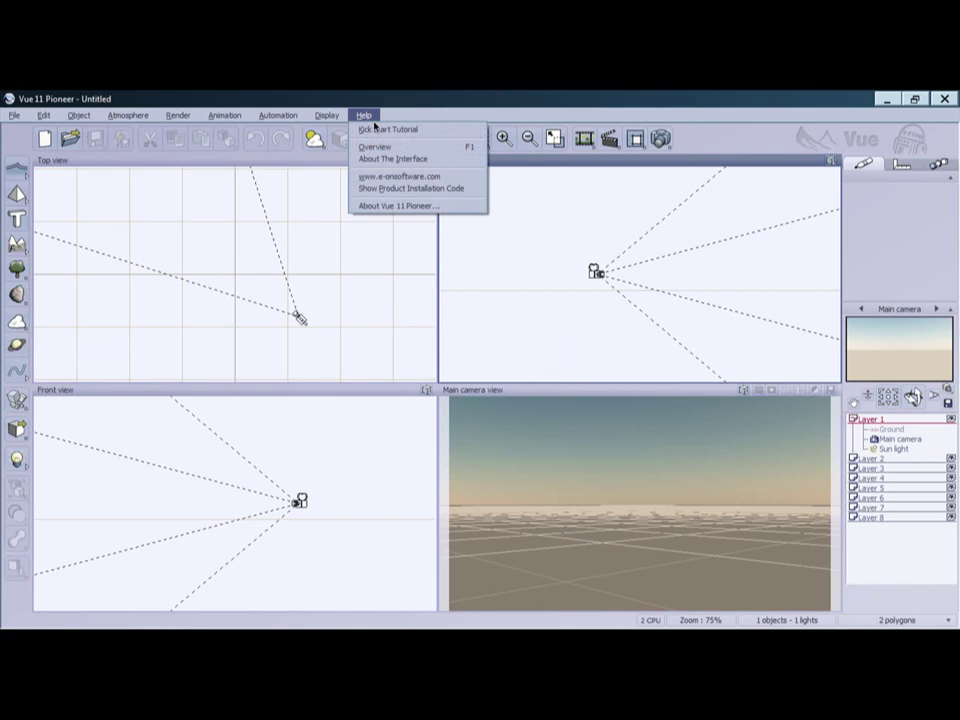
click(405, 205)
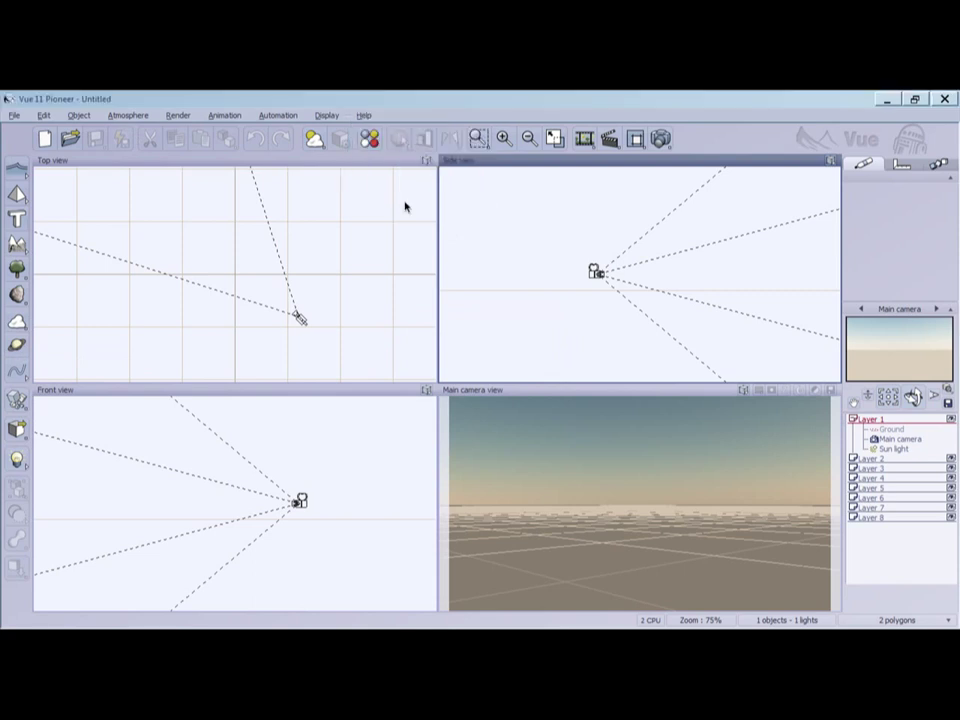
click(364, 178)
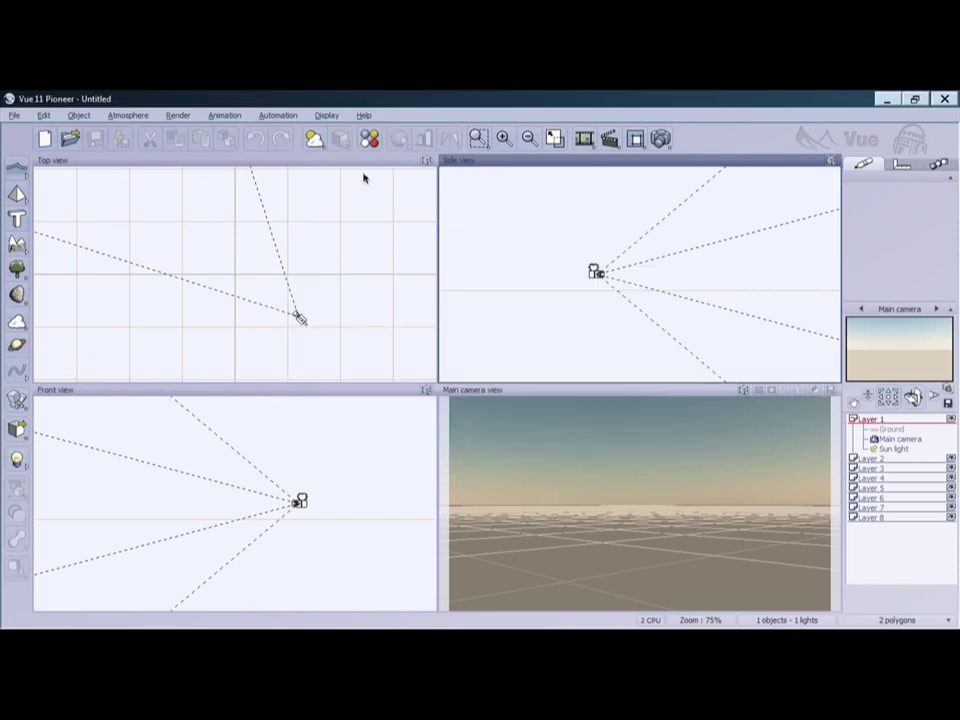
click(364, 114)
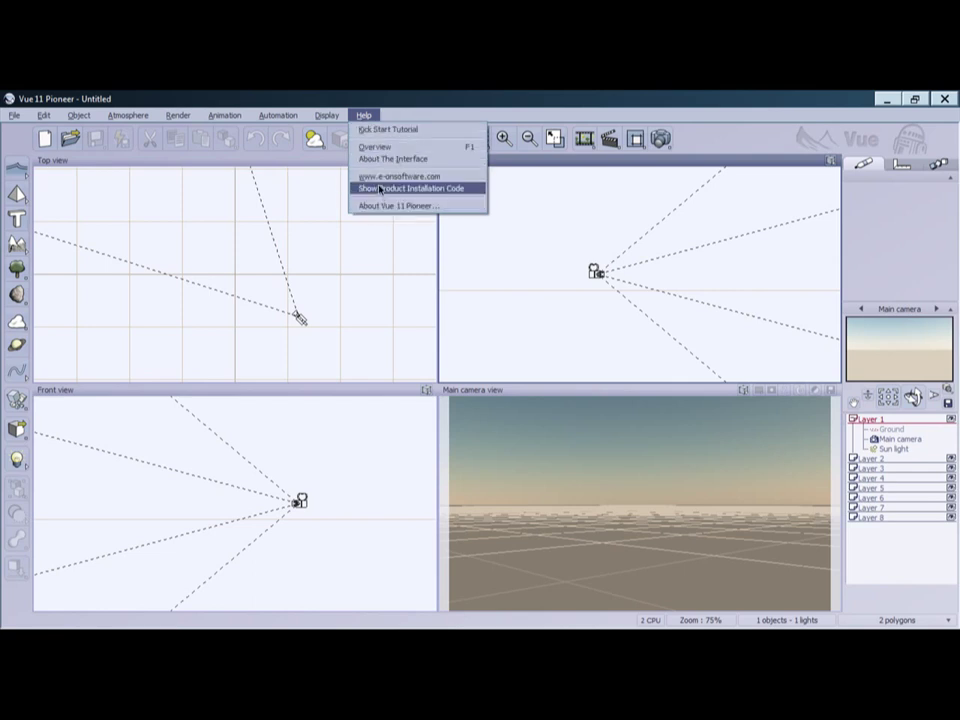
click(411, 188)
click(669, 399)
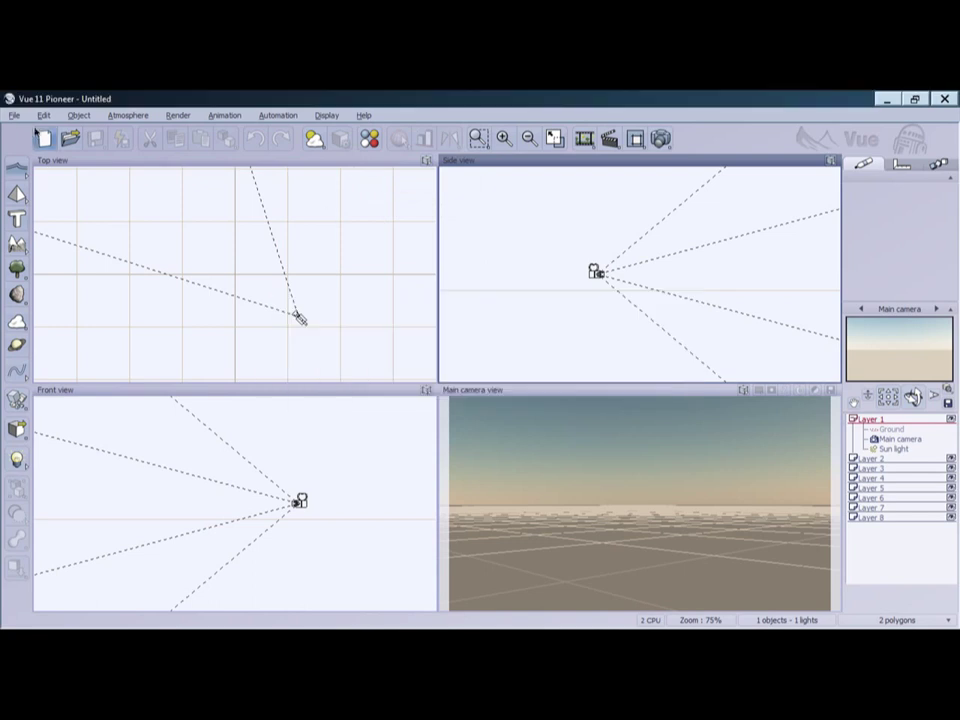
- Browse the additional modules on disk and preview the AdvancedGraph, KronosFX and LightTune files in the Vue 11 folder
click(14, 115)
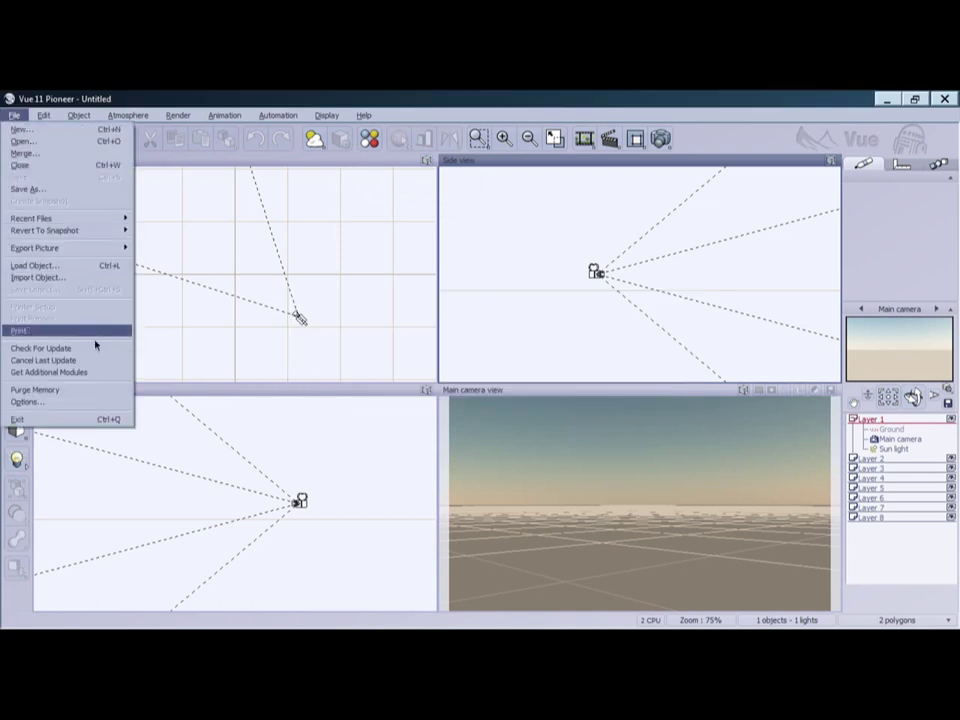
click(94, 372)
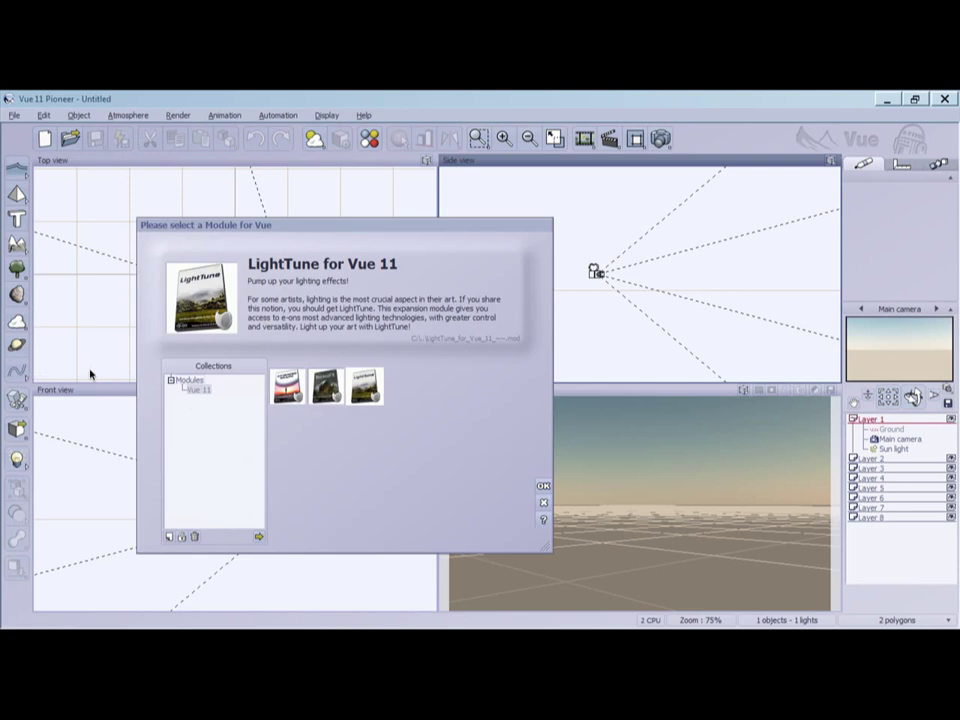
click(172, 381)
click(172, 381)
click(258, 536)
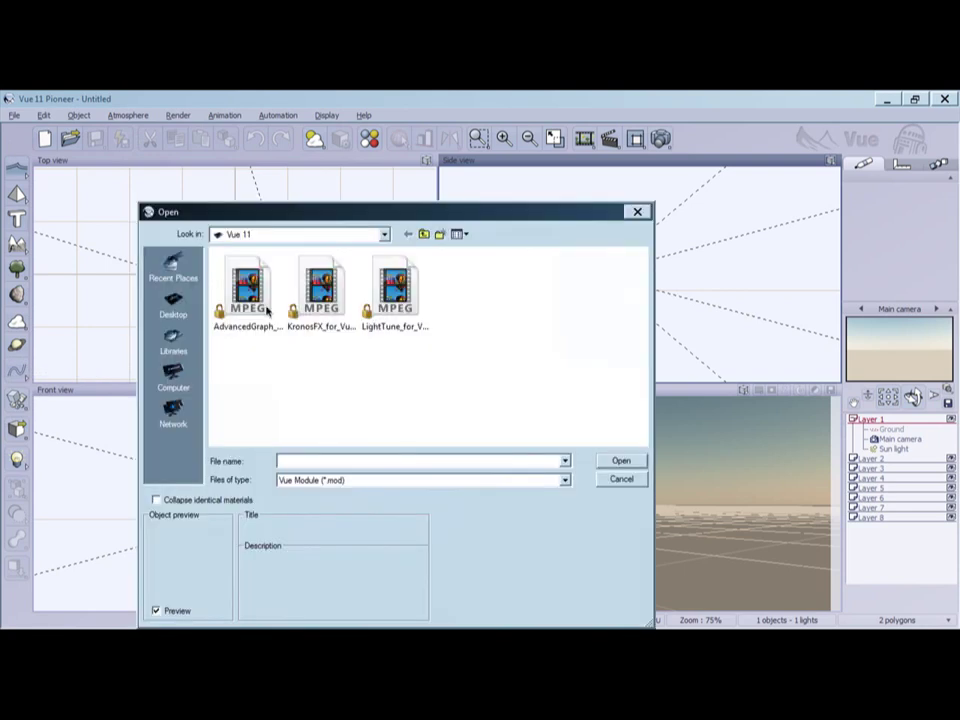
click(262, 305)
click(333, 298)
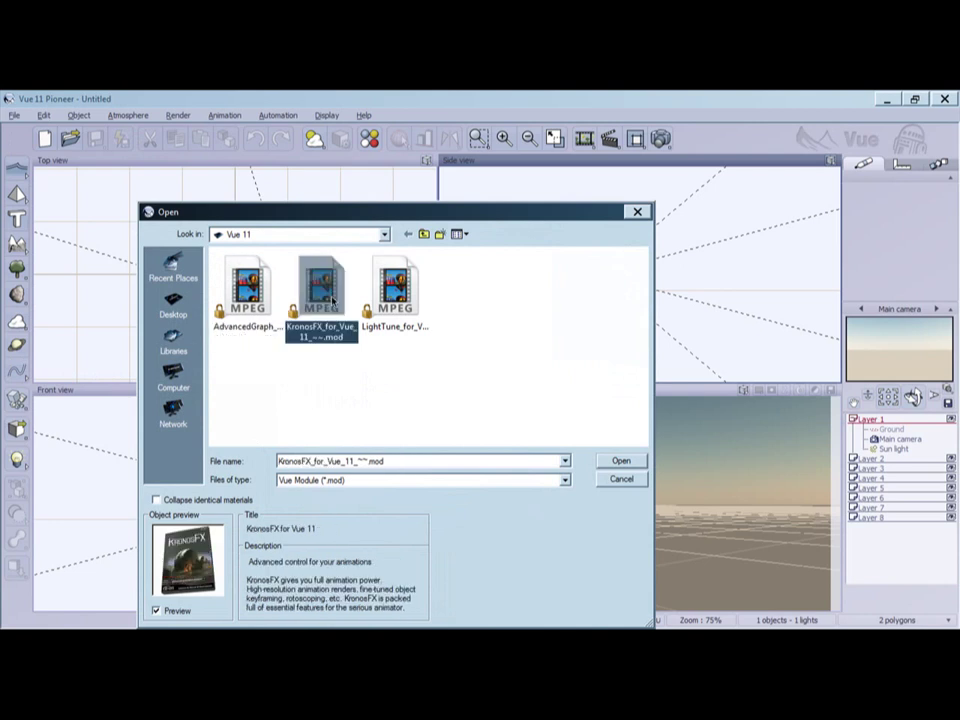
click(376, 287)
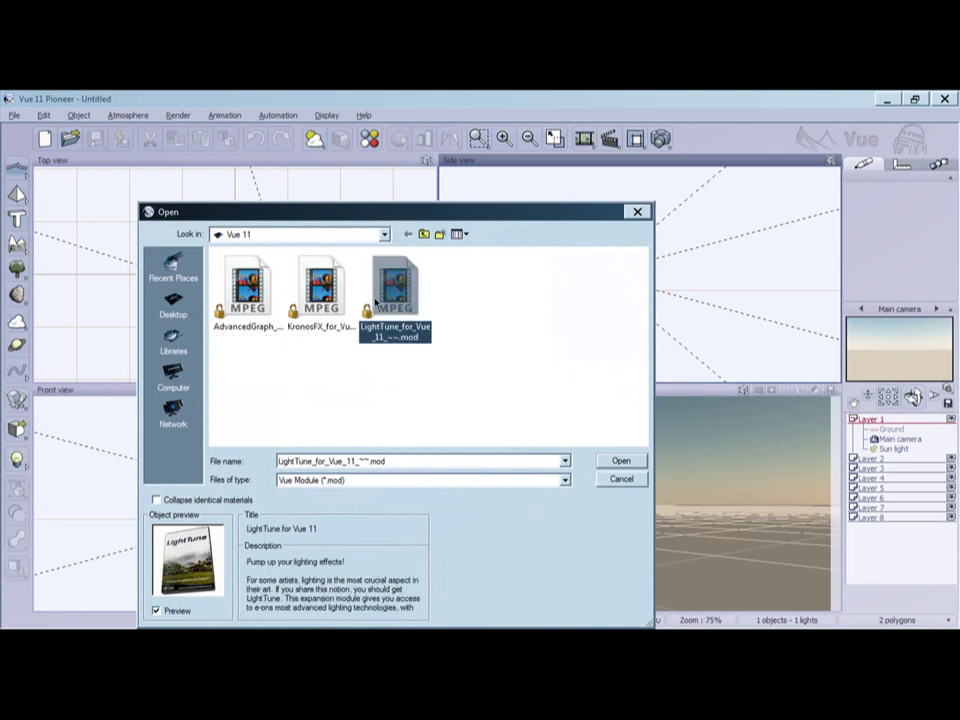
- Try to load the 3DImport for Vue 11 module from the Tools folder, then cancel its Cornucopia3D purchase page
click(383, 234)
click(338, 350)
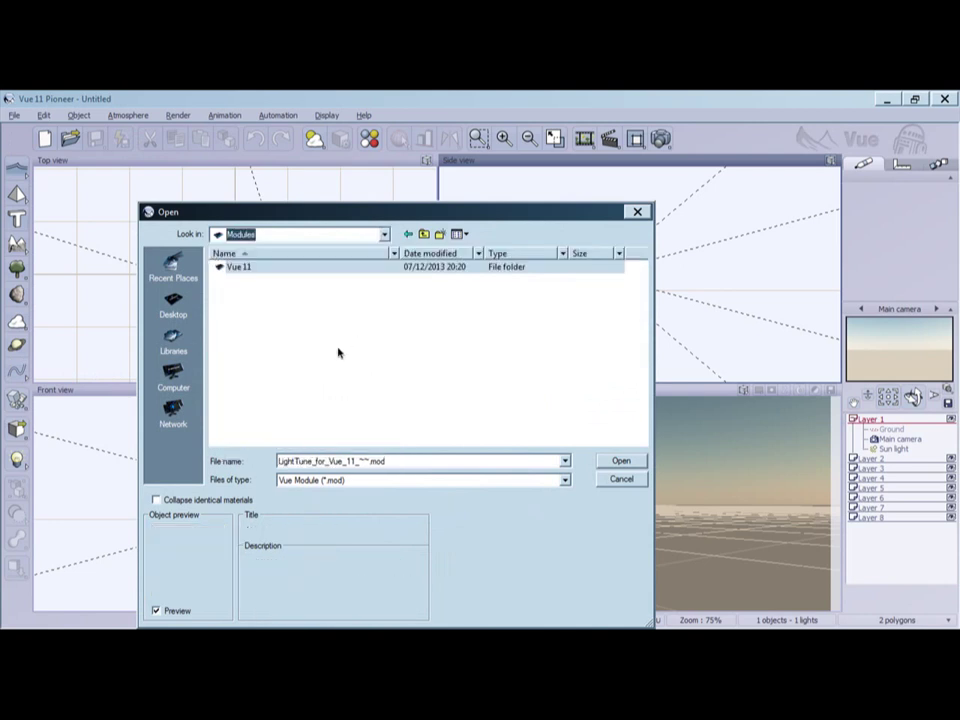
click(383, 234)
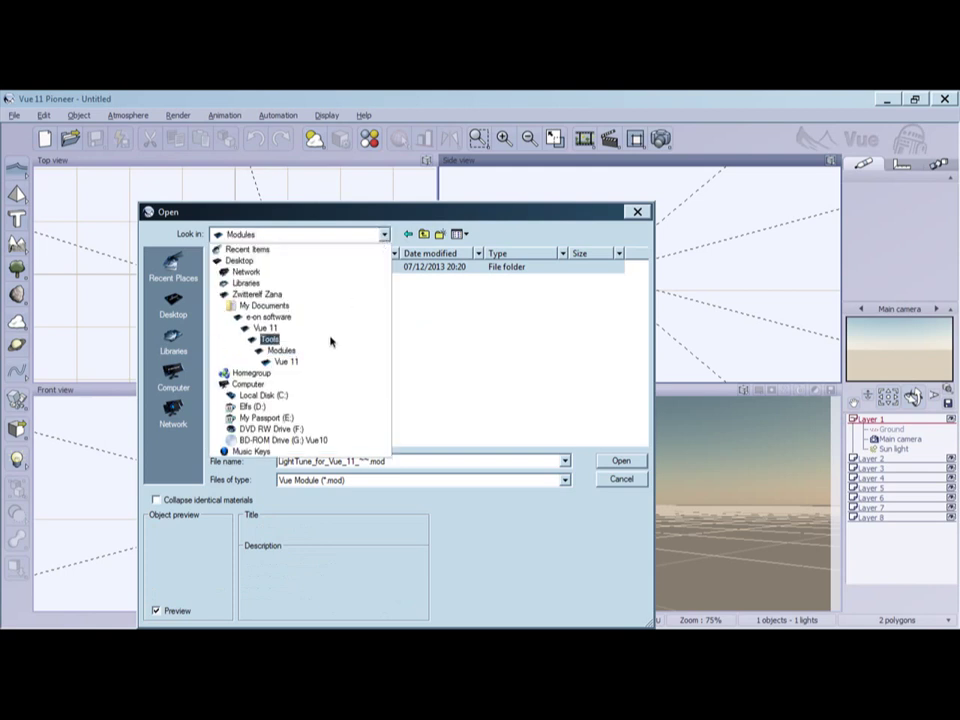
click(326, 338)
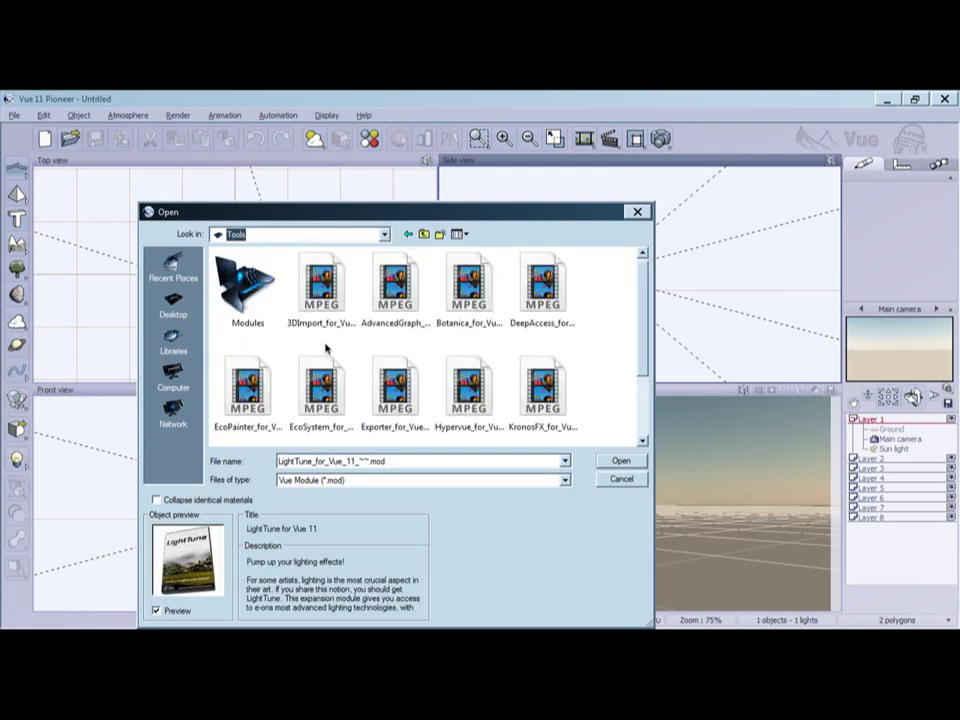
click(322, 295)
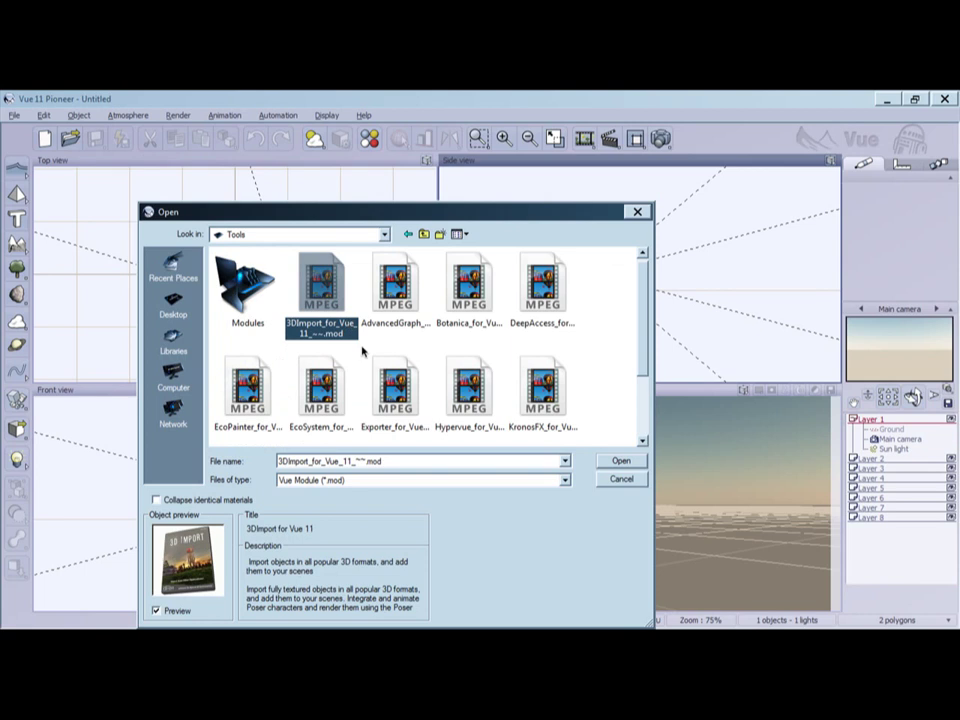
click(620, 461)
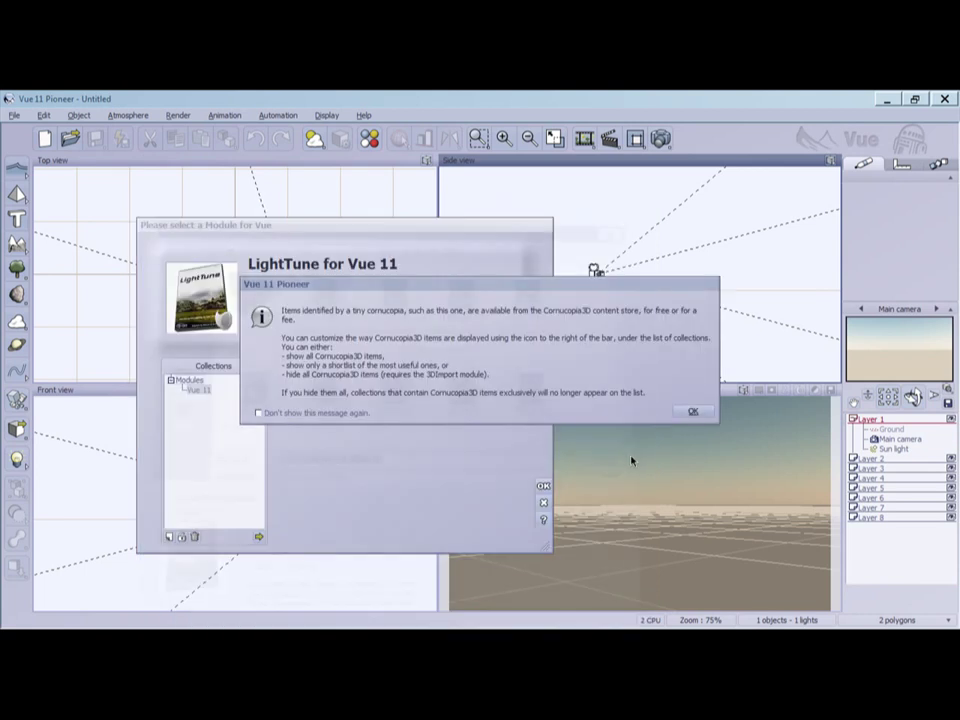
click(692, 411)
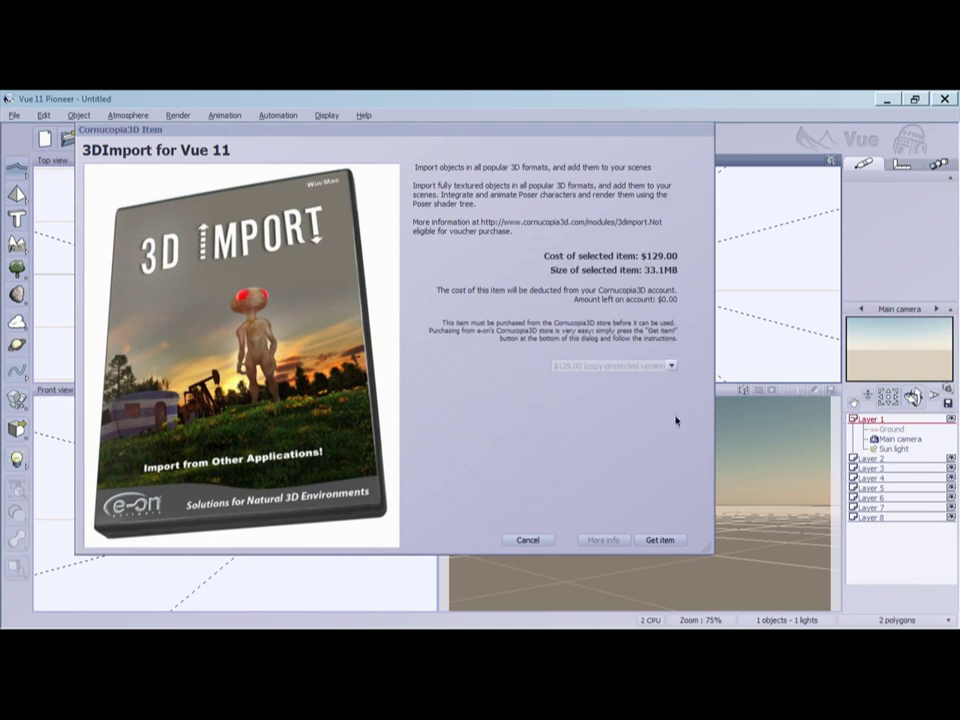
click(528, 540)
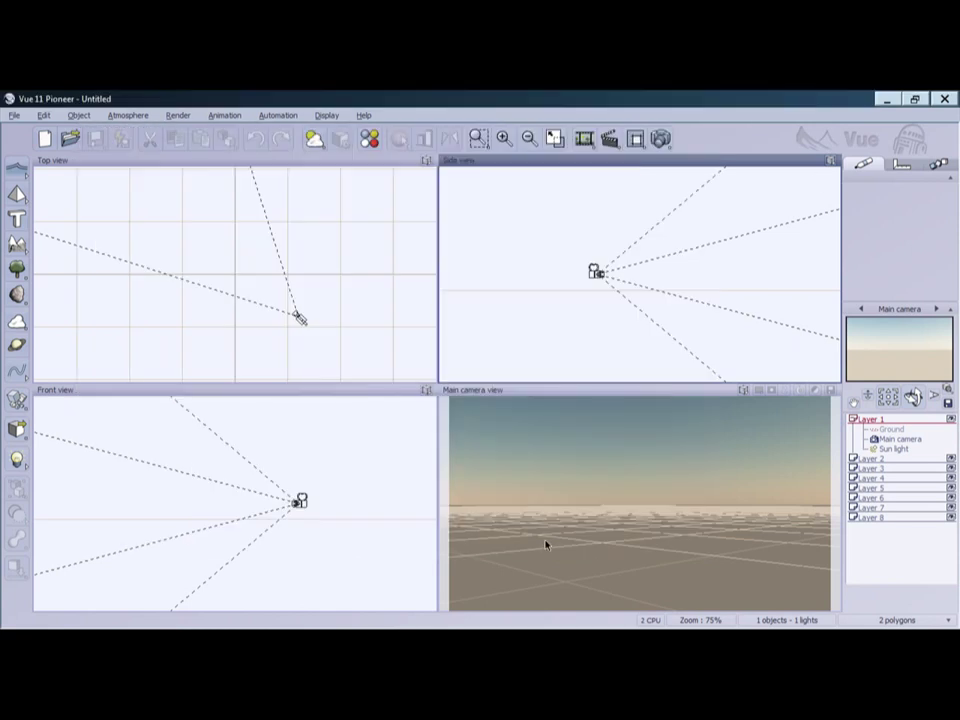
- Close Vue 11 Pioneer, look over the copied files in its Modules folder, and close the folder window
click(946, 99)
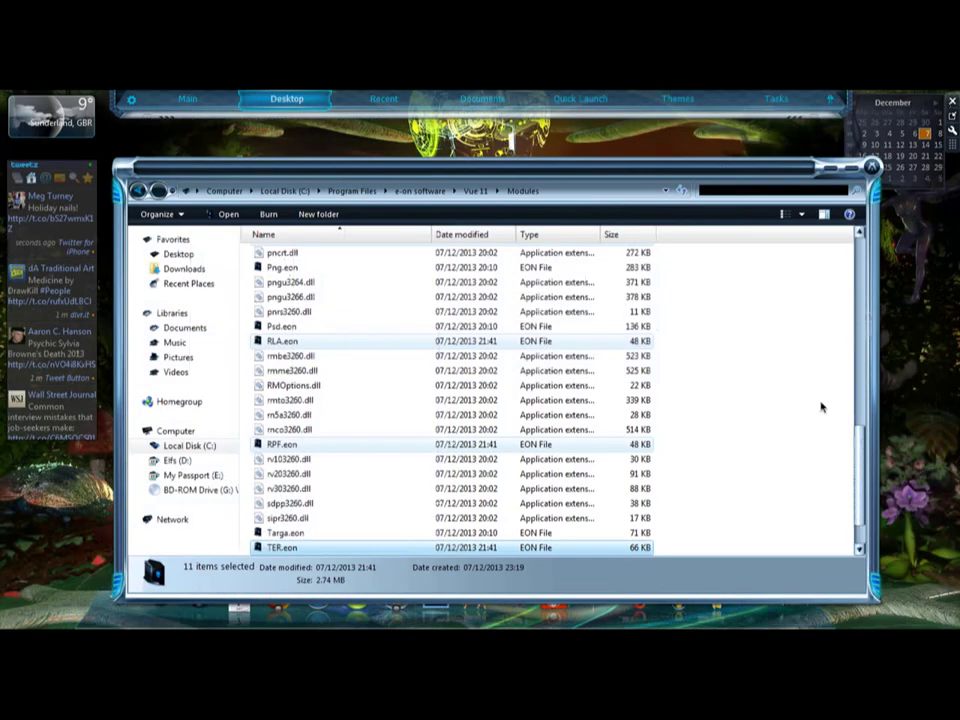
scroll(837, 468, up, 15)
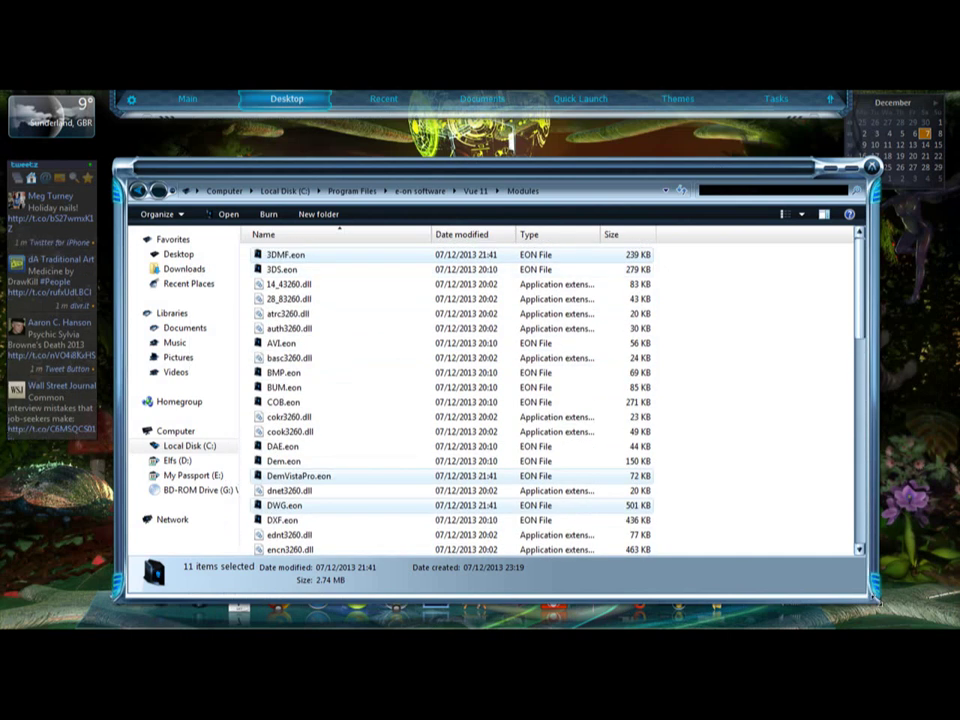
drag(875, 601, 872, 535)
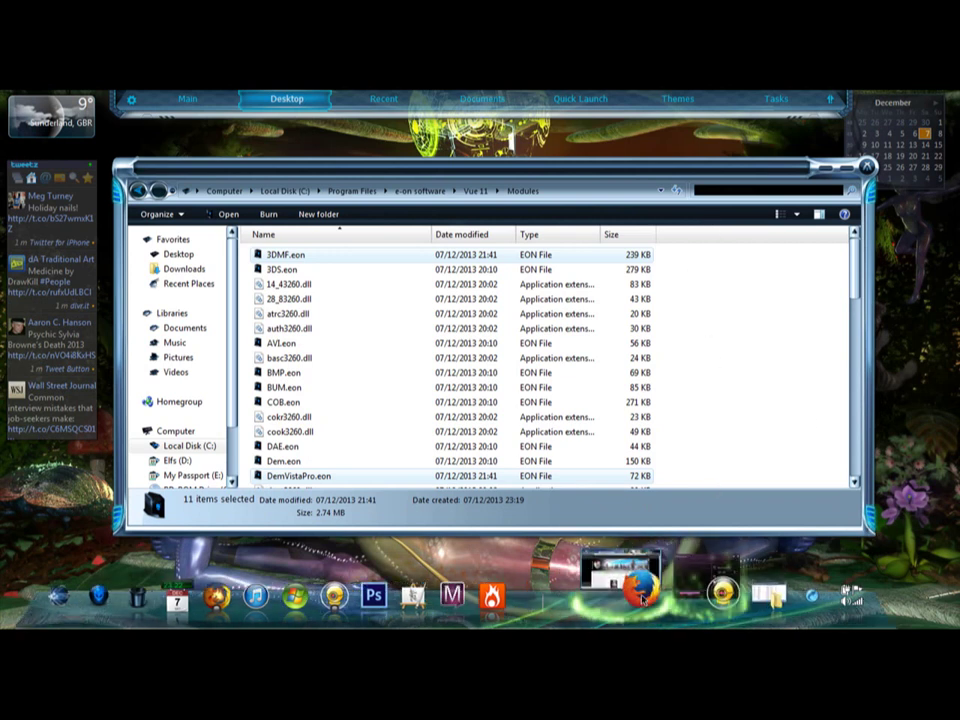
click(866, 168)
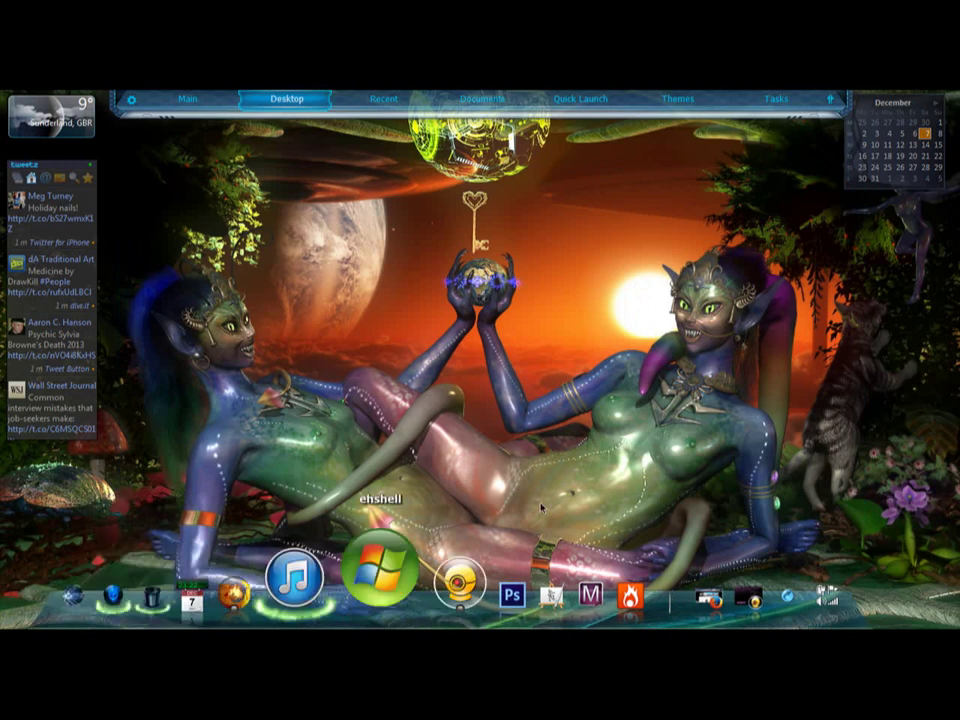
mouse_move(652, 592)
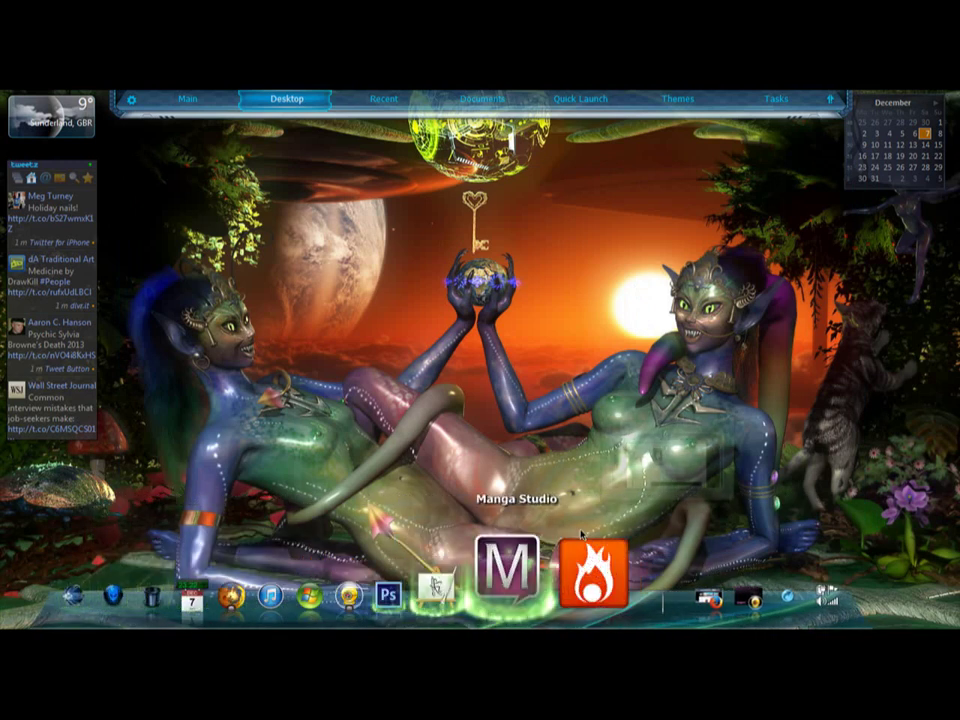
click(690, 590)
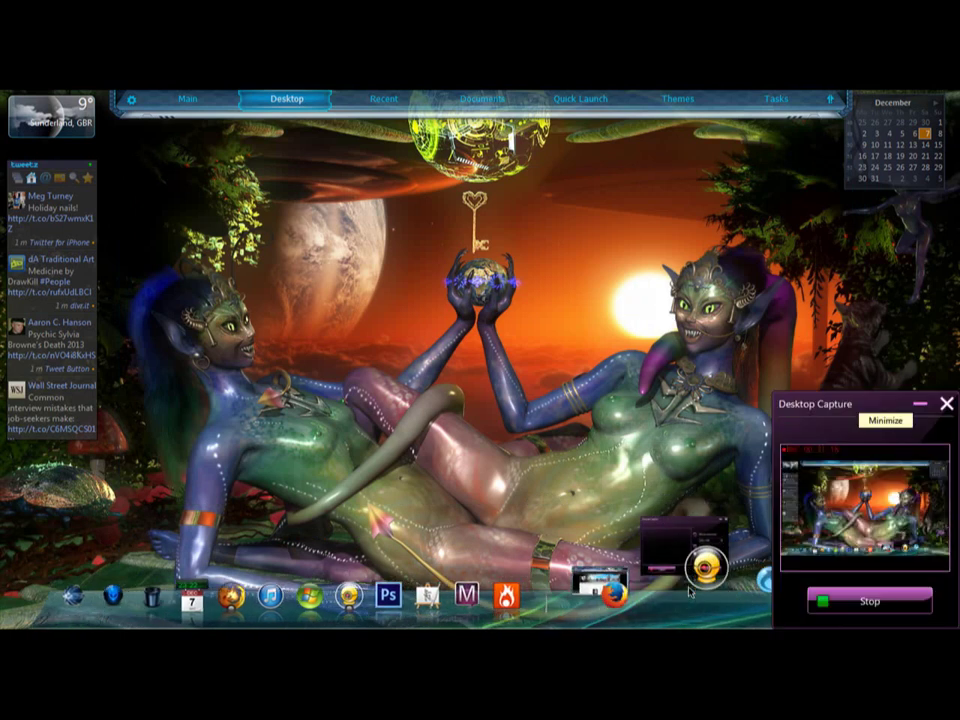